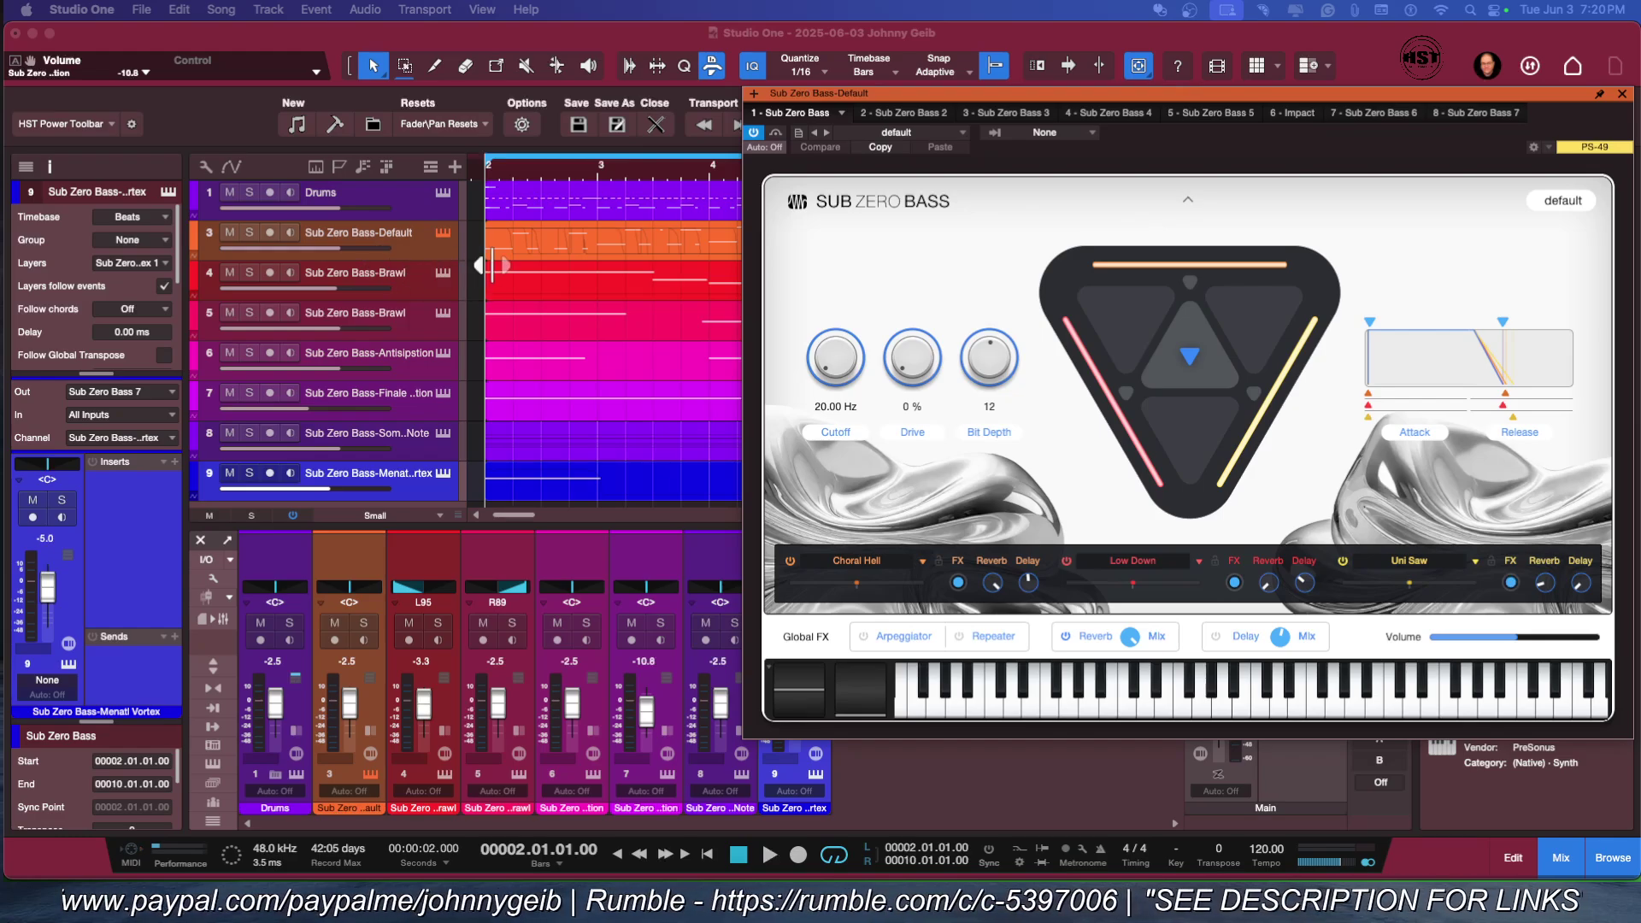
Step: Close the preset list and play the Sub Zero Bass-Default track soloed
left_click(921, 136)
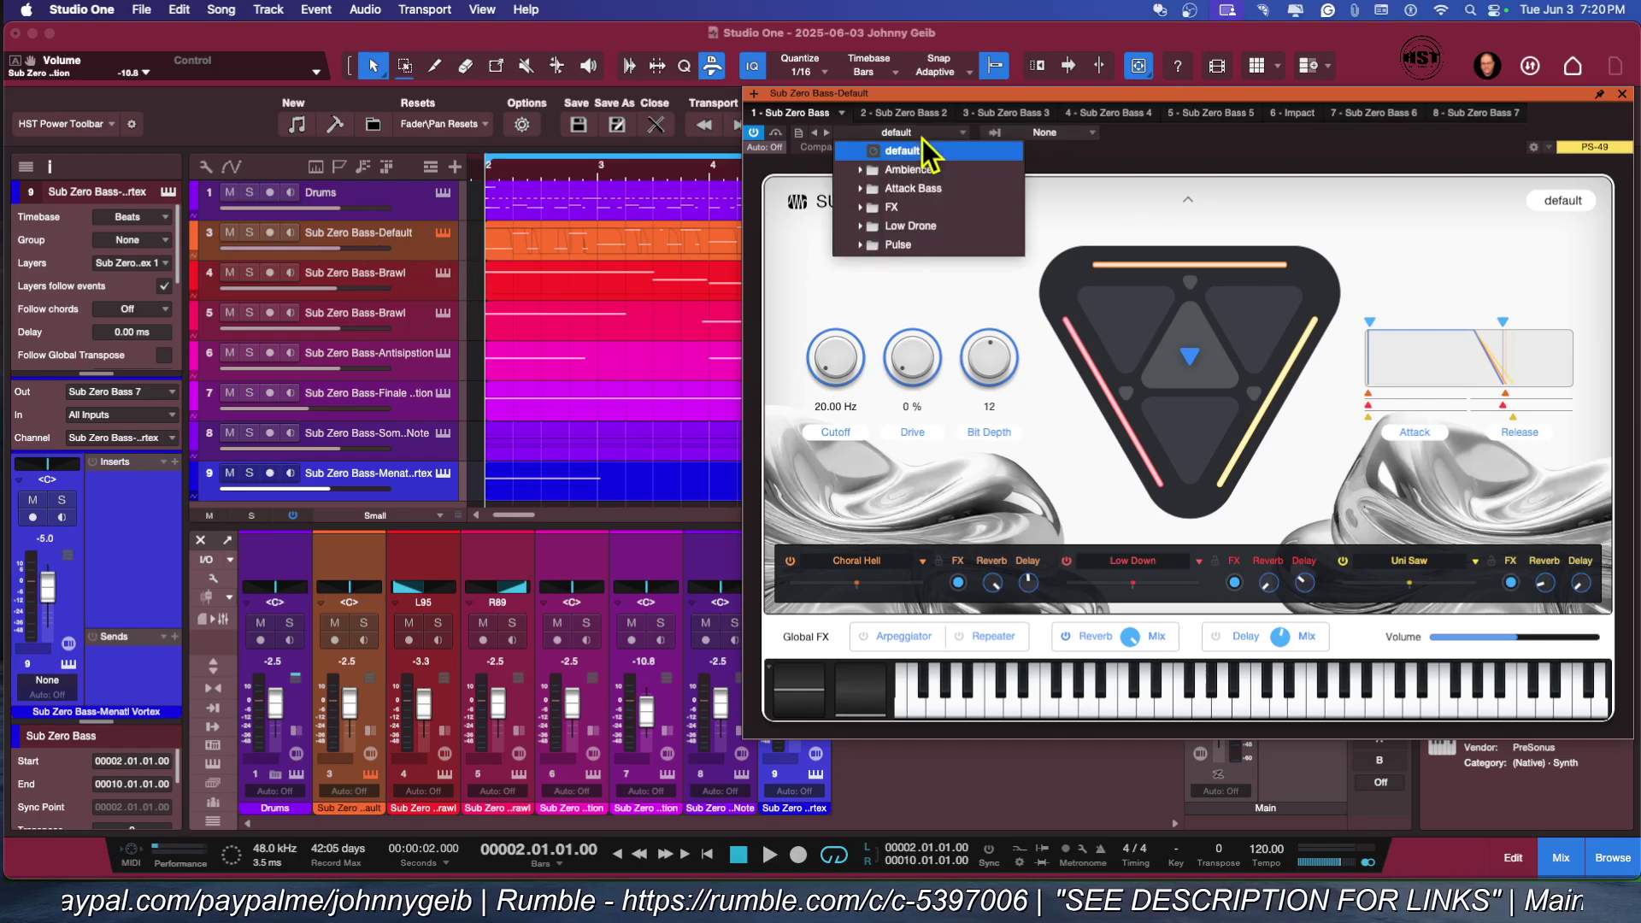
left_click(1068, 195)
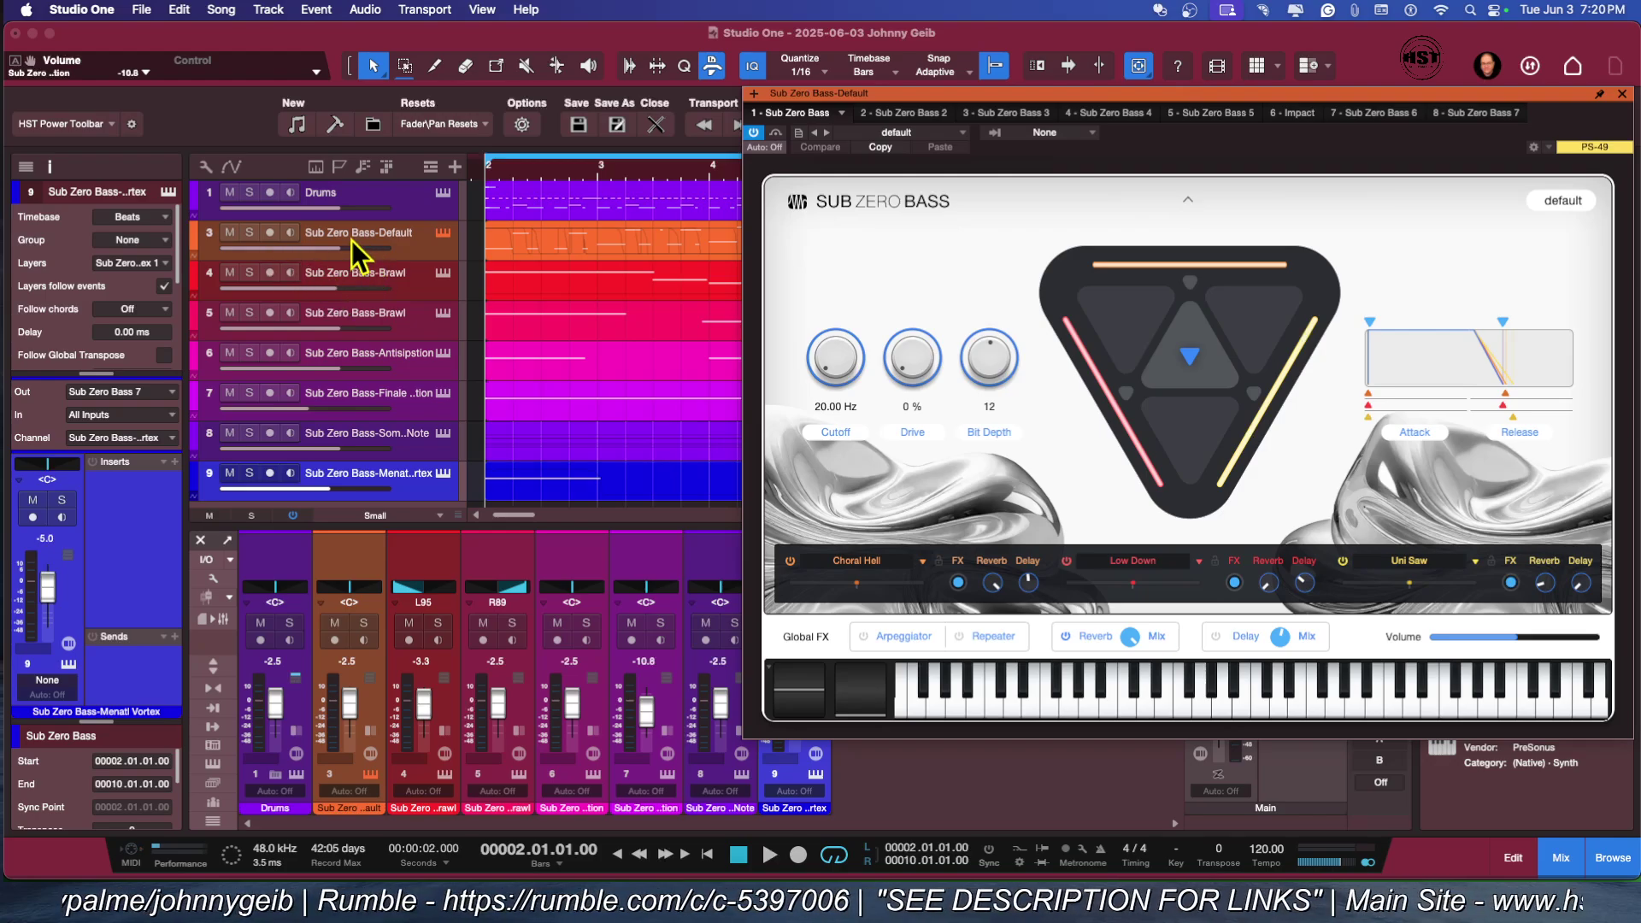
left_click(249, 234)
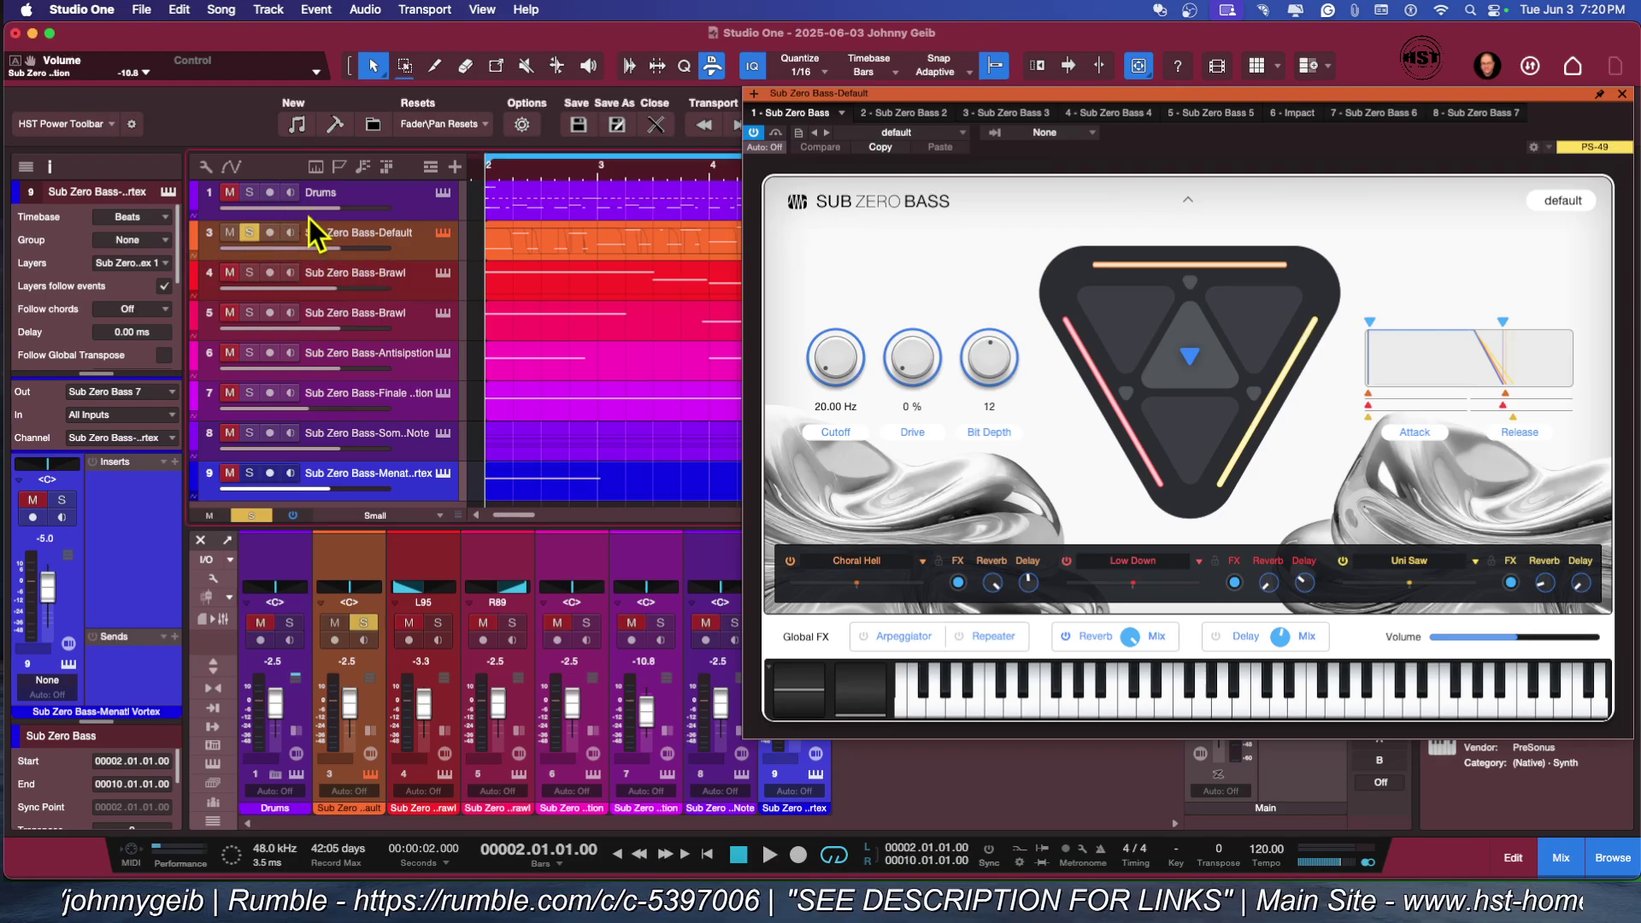
key("space")
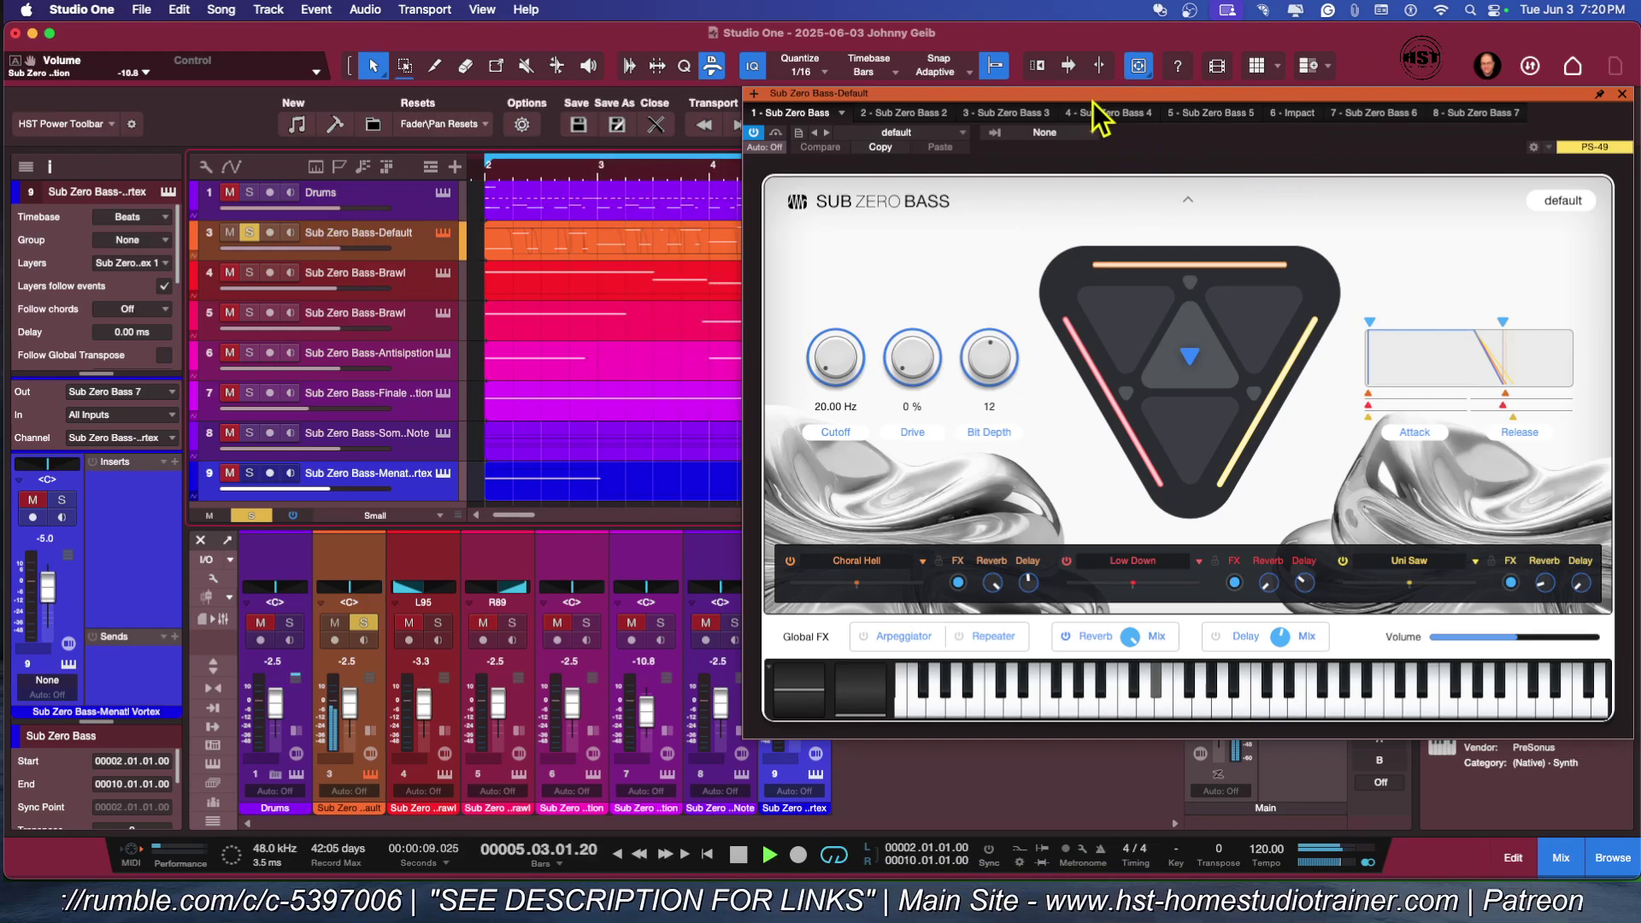
key("space")
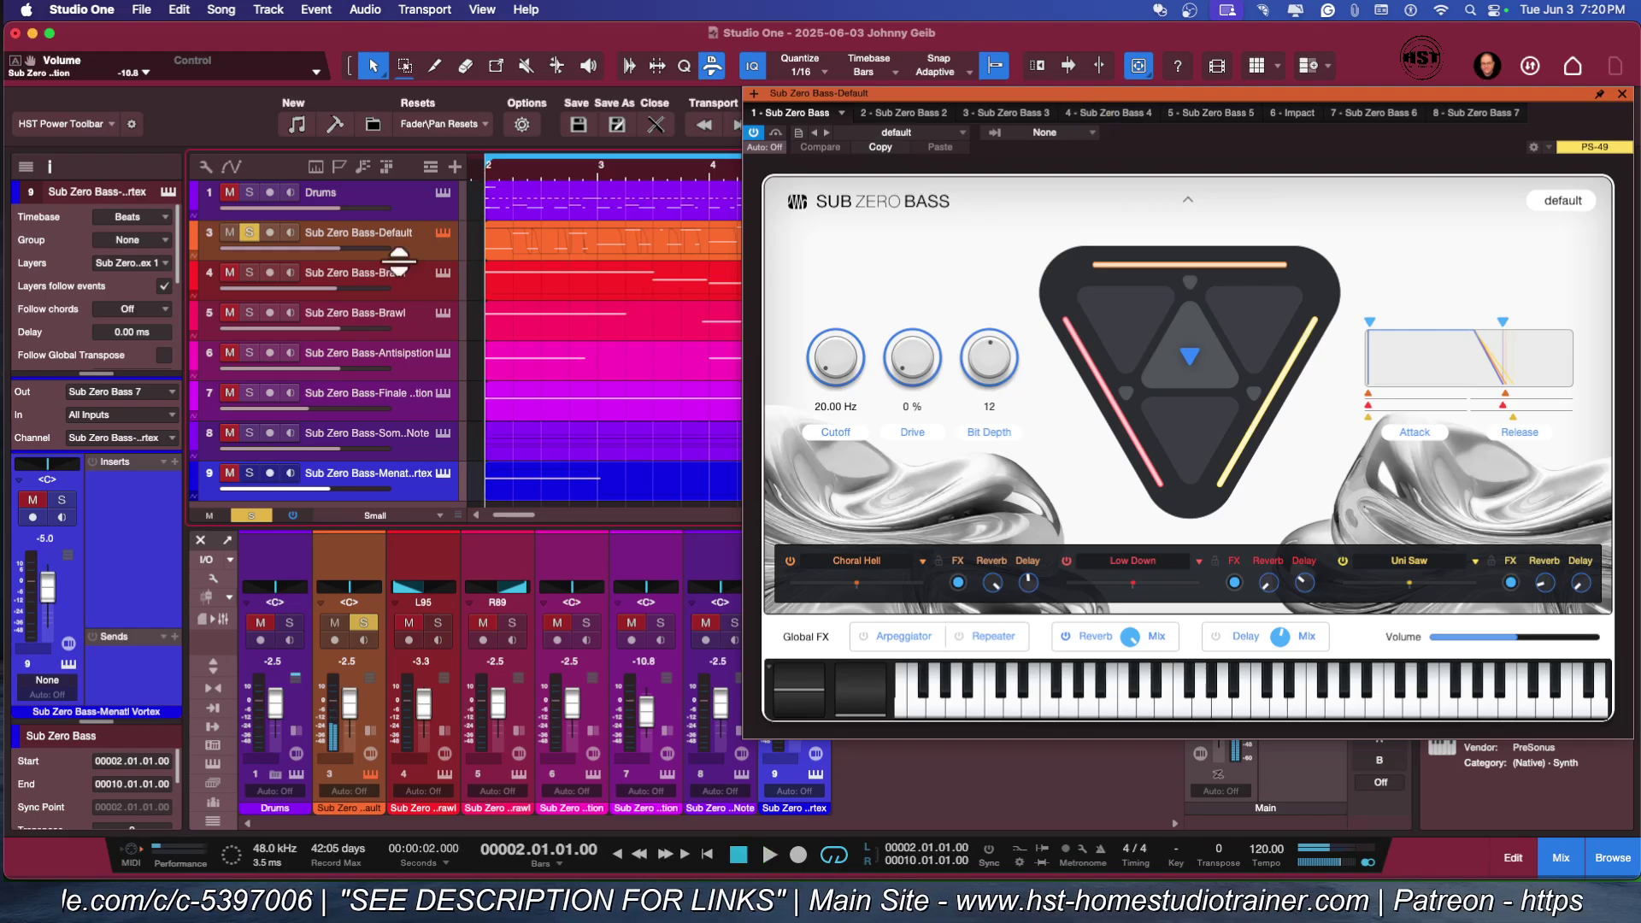
Step: Move the solo to Brawl track 4, add Brawl track 5, and play both Brawl layers
left_click(248, 232)
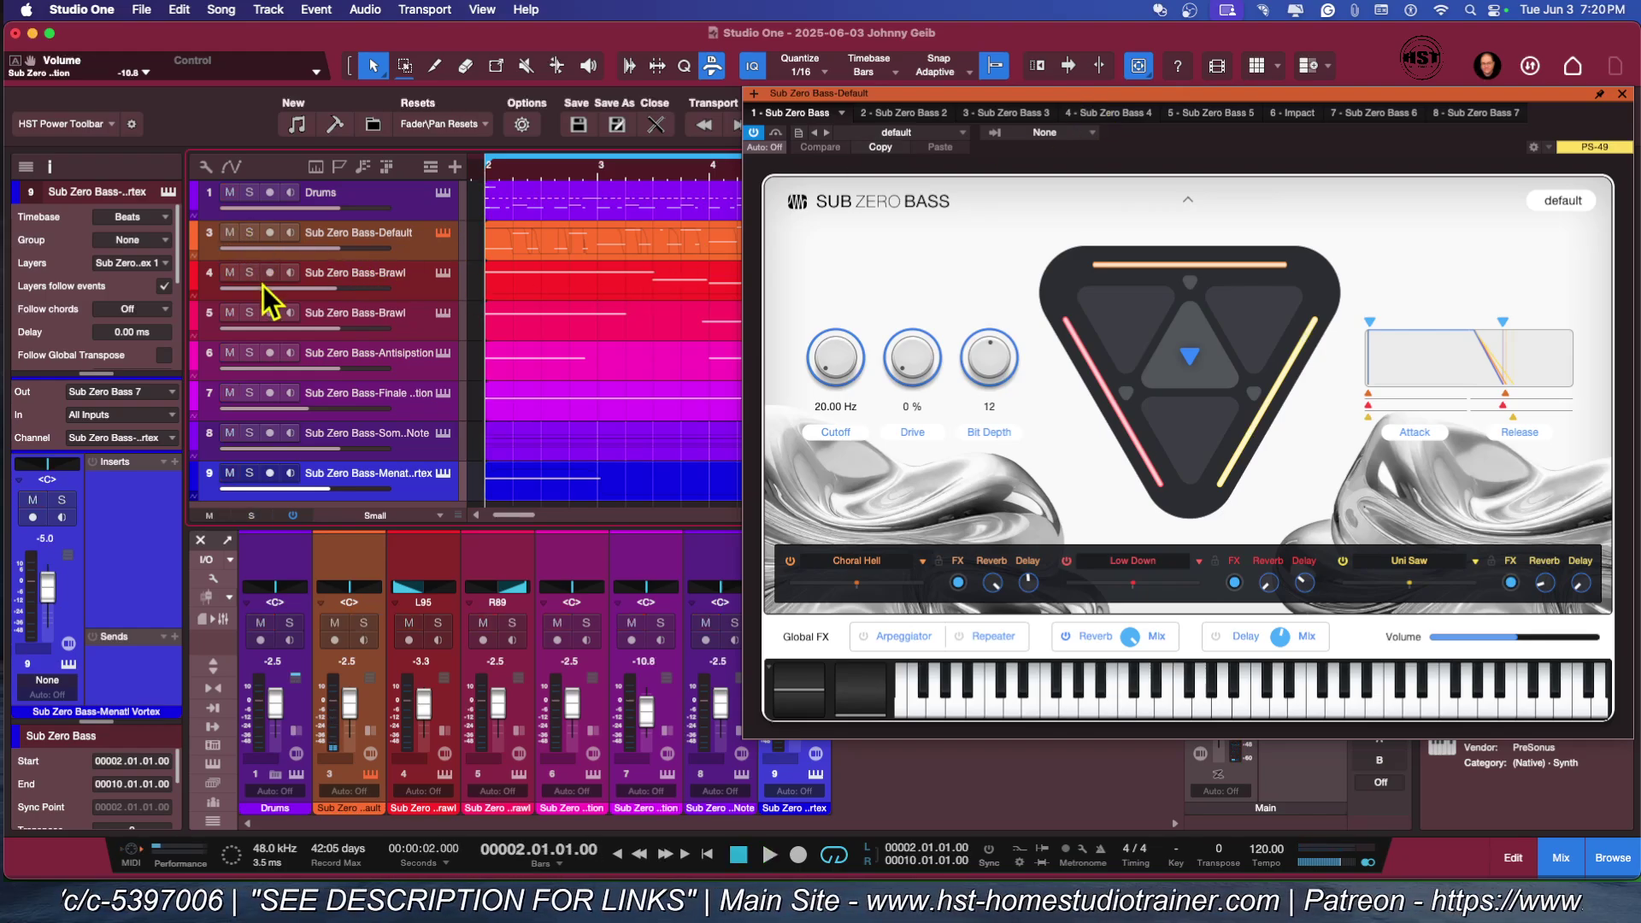
left_click(249, 273)
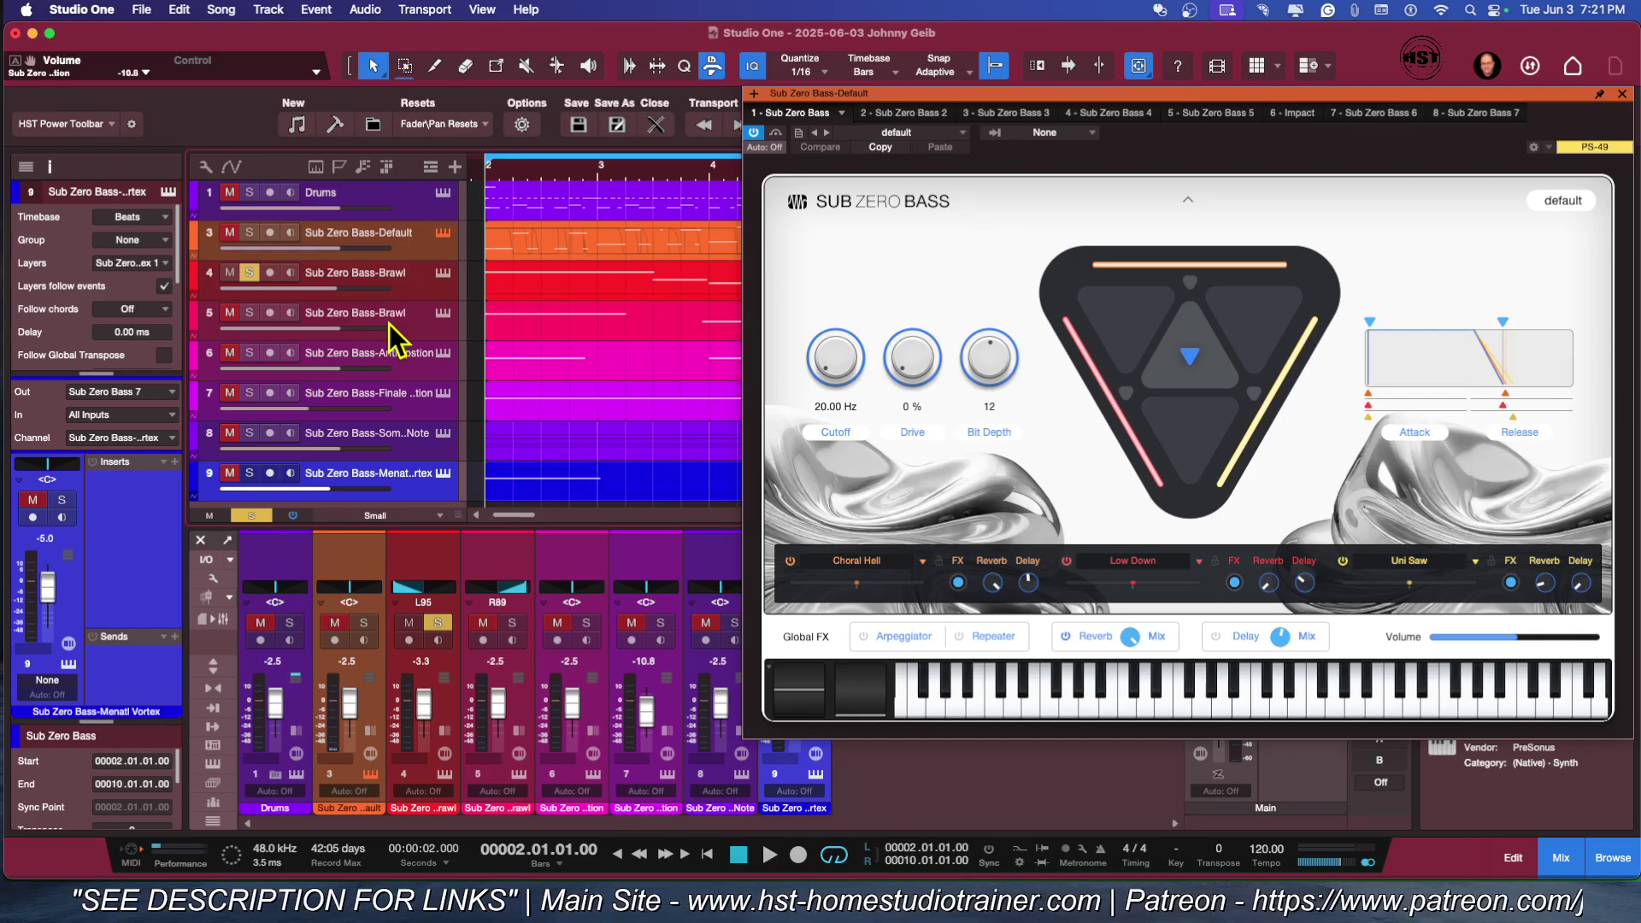
key("space")
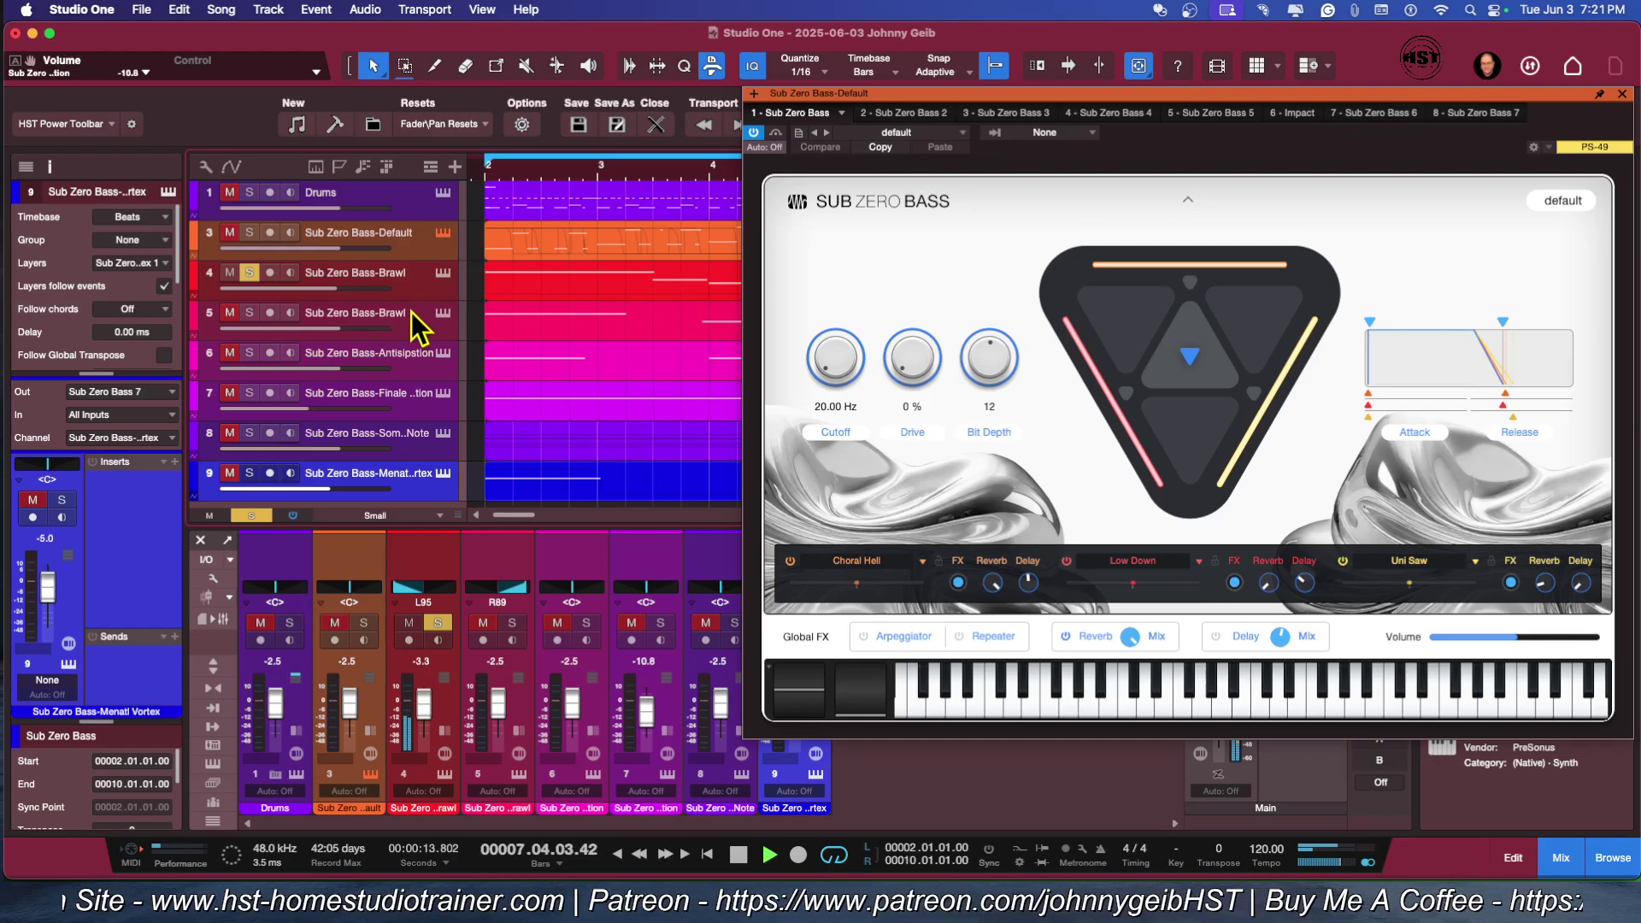
left_click(246, 313)
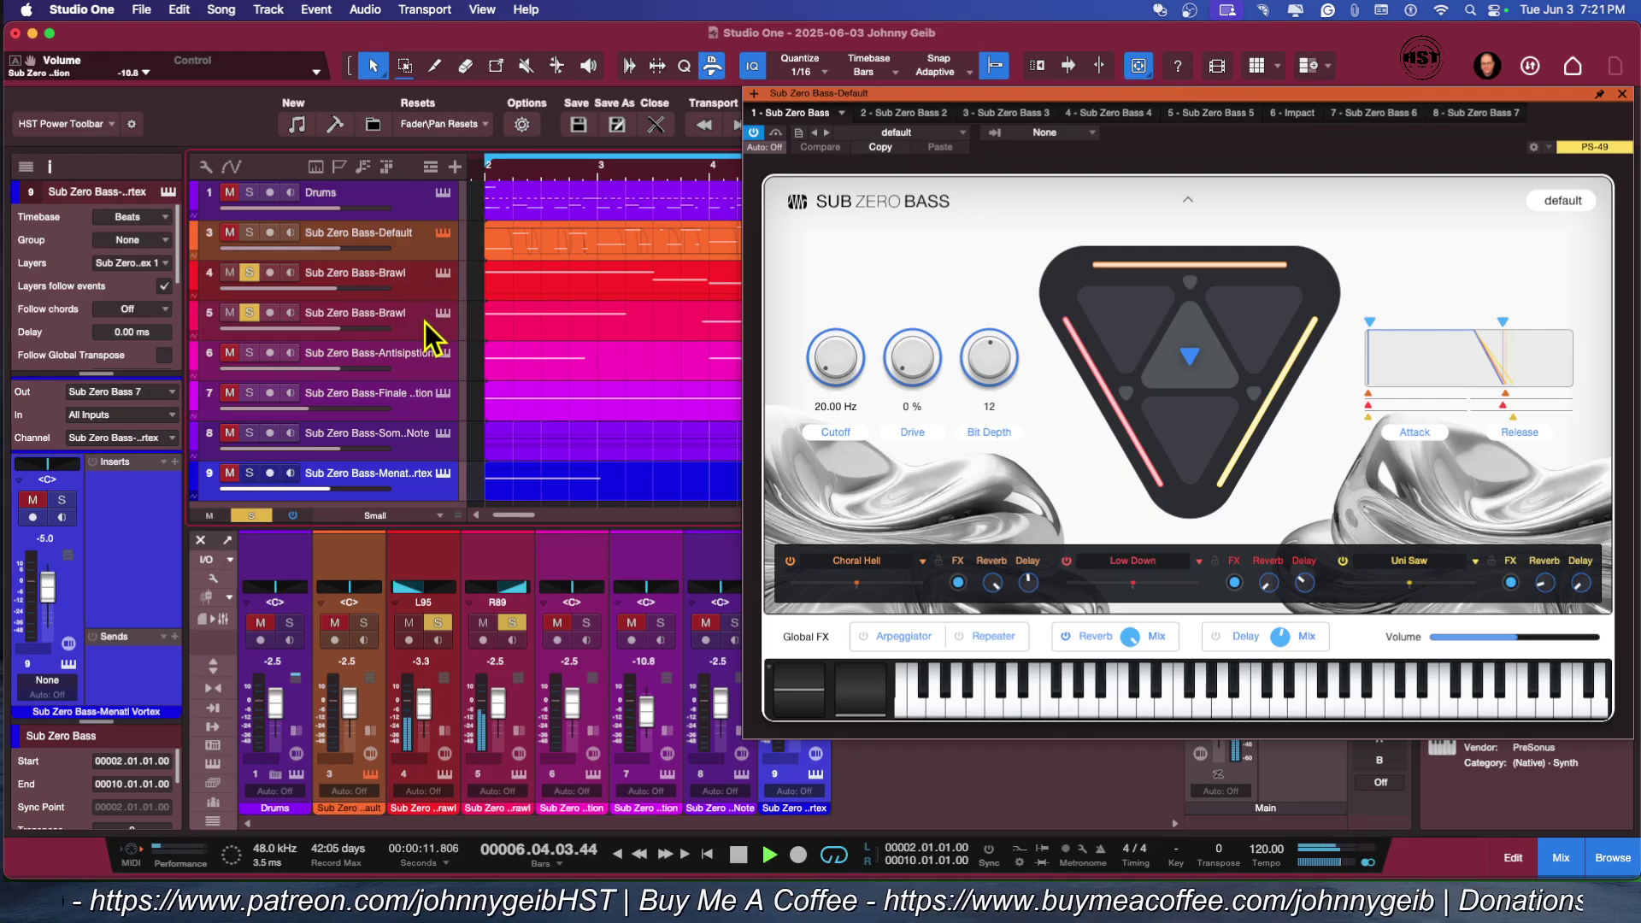
key("space")
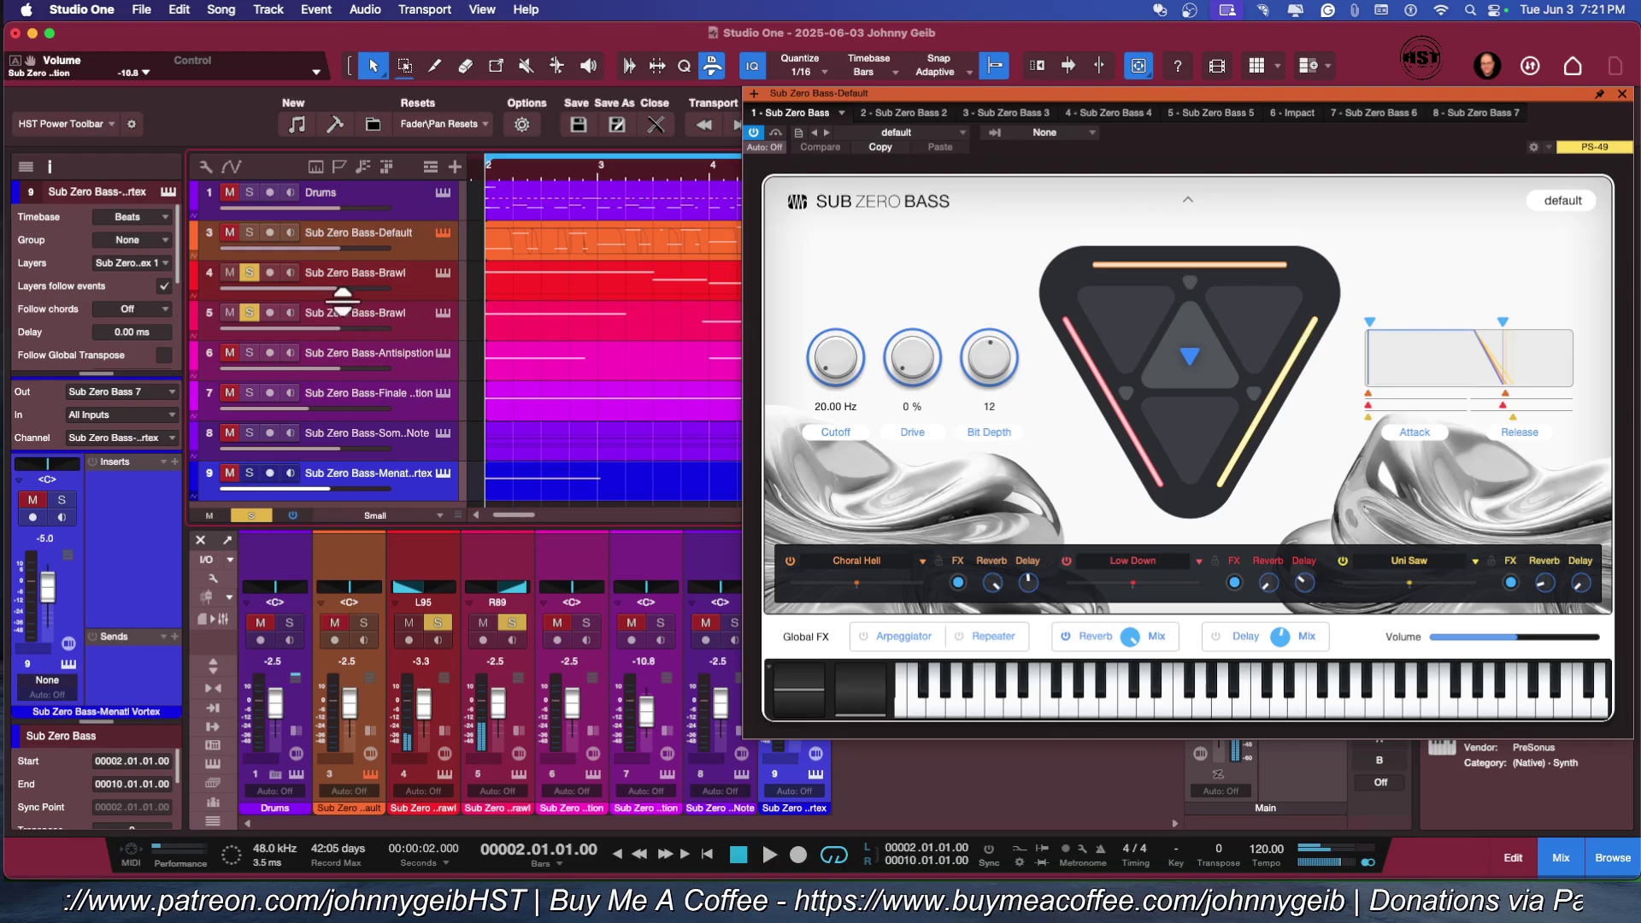
Step: Unsolo both Brawl tracks and widen the track headers to show longer names
left_click(253, 279)
left_click(251, 314)
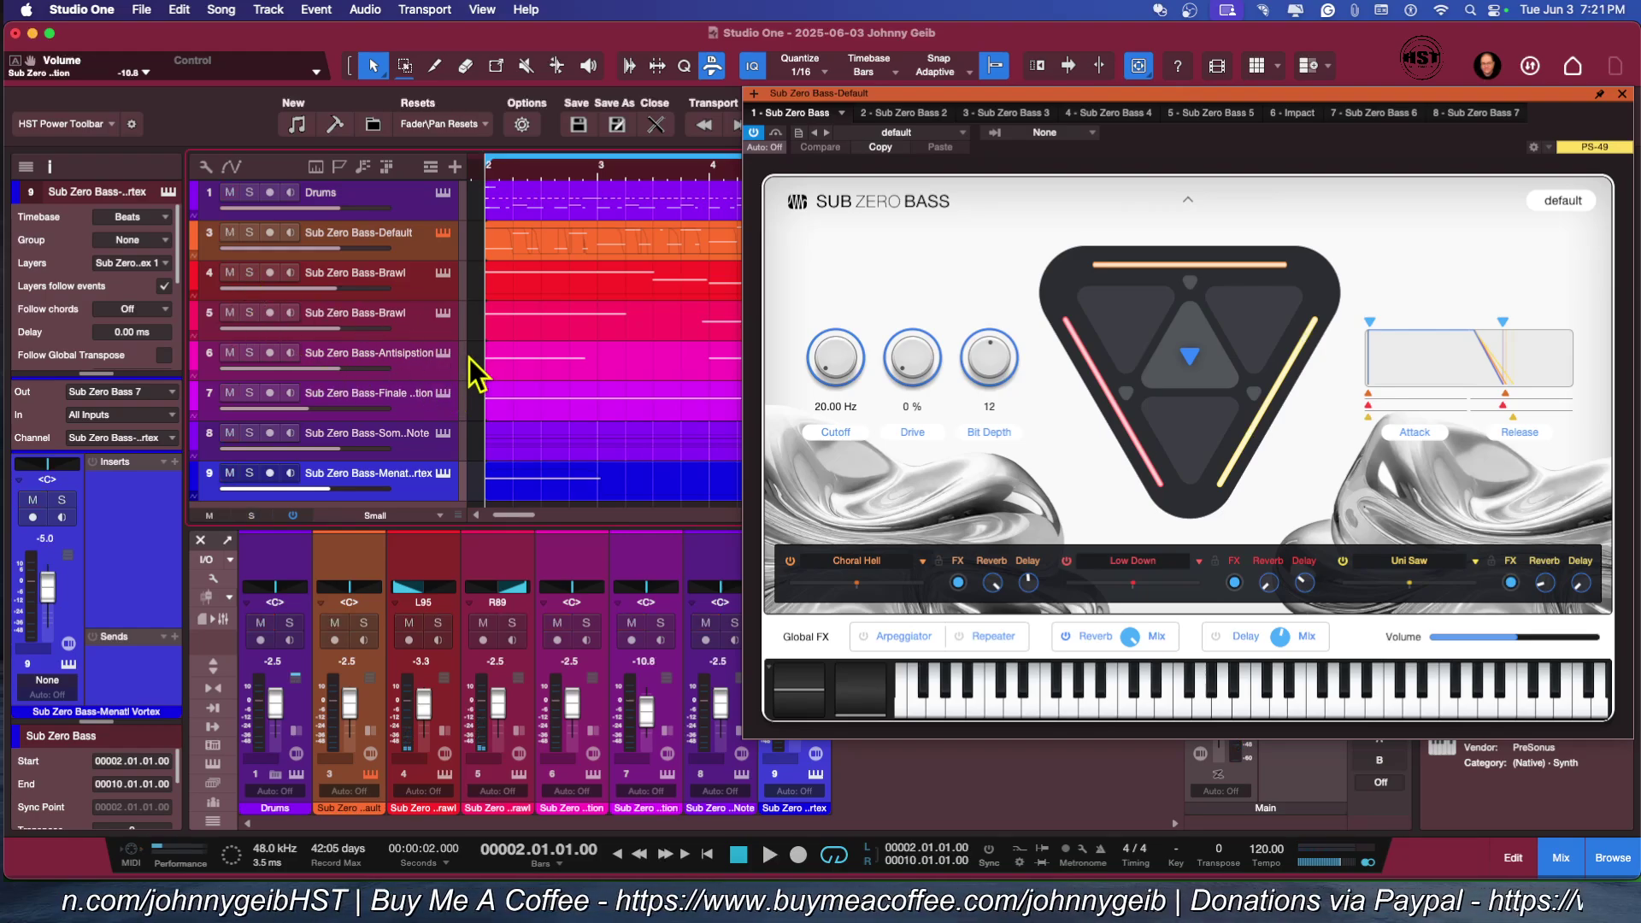
left_click_drag(468, 359, 511, 359)
Step: Play the Sub Zero Bass-Antisipation track soloed on its own
left_click(250, 353)
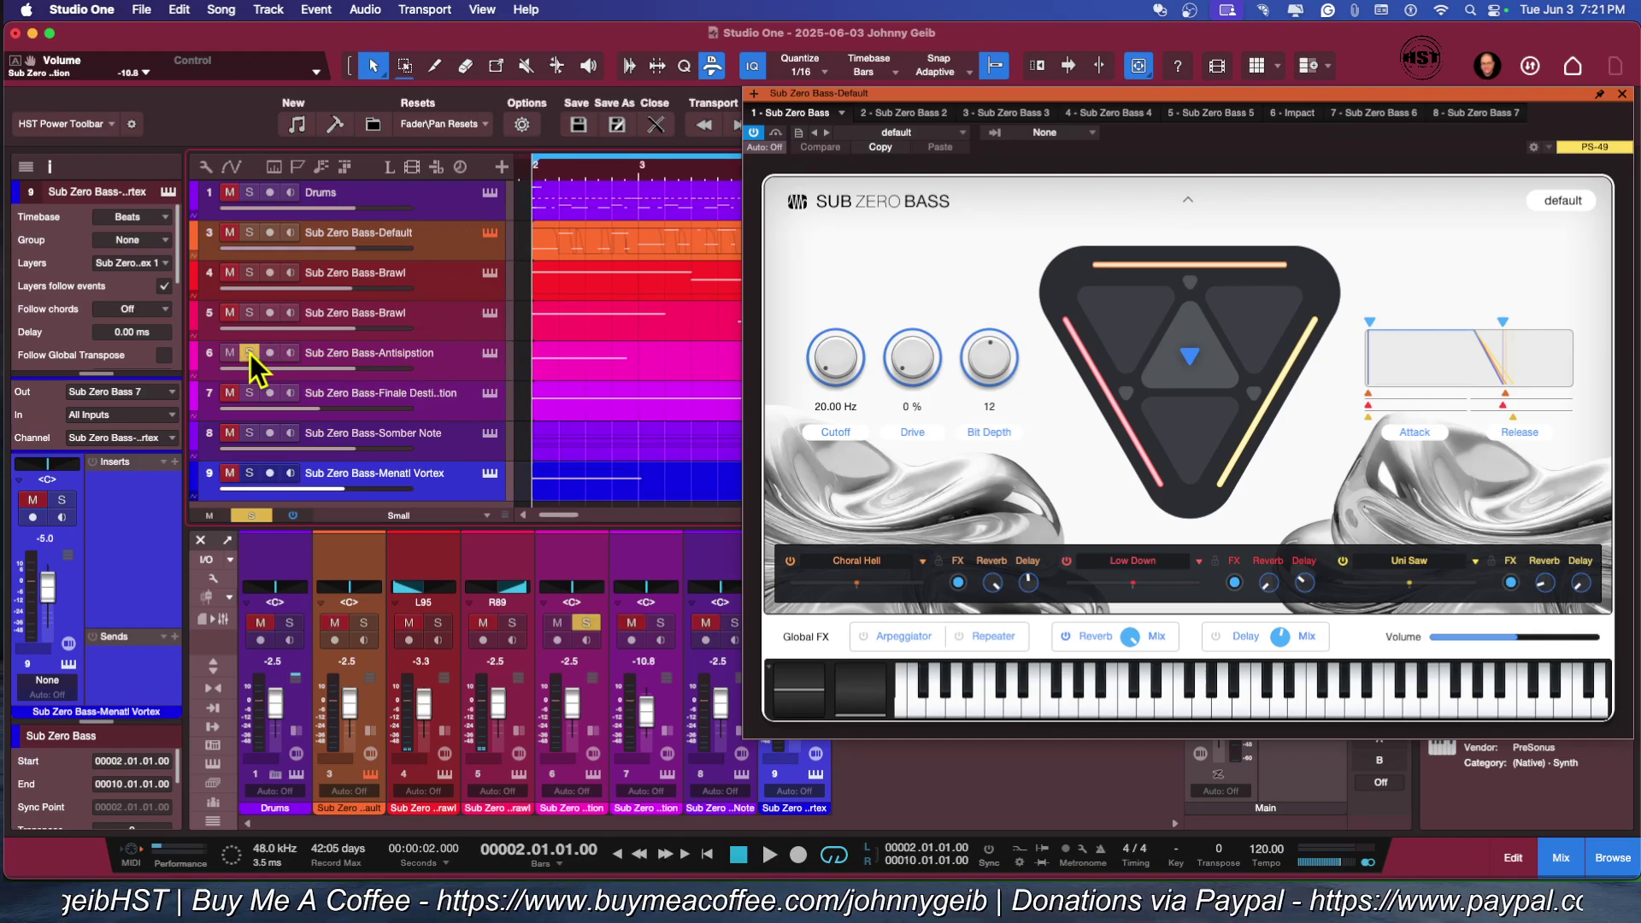
key("space")
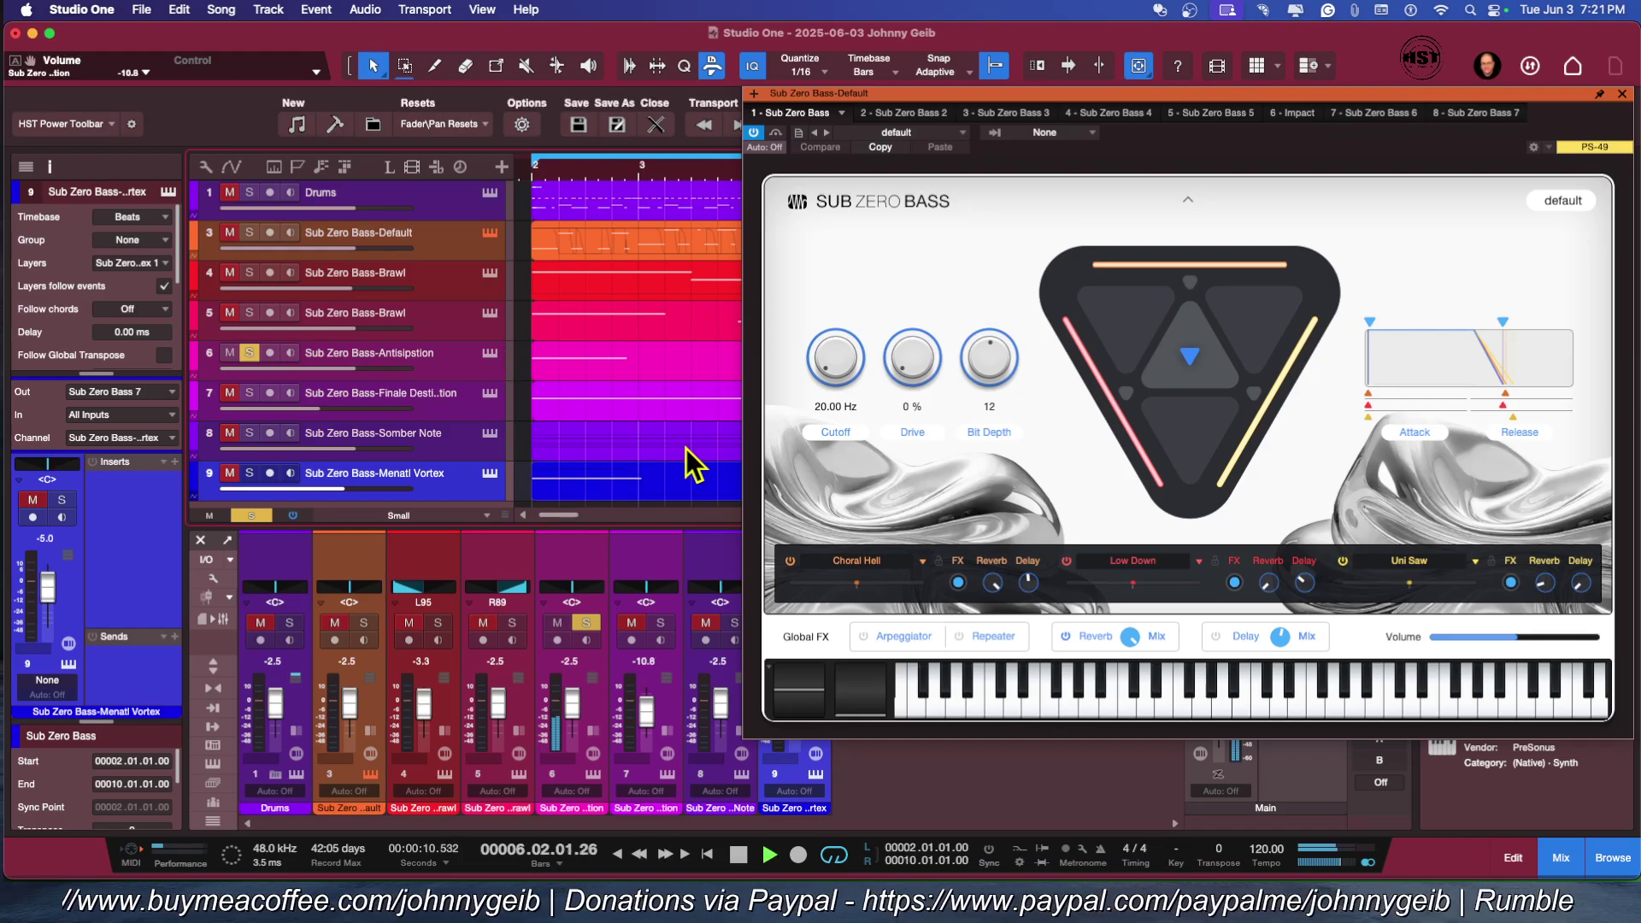
key("space")
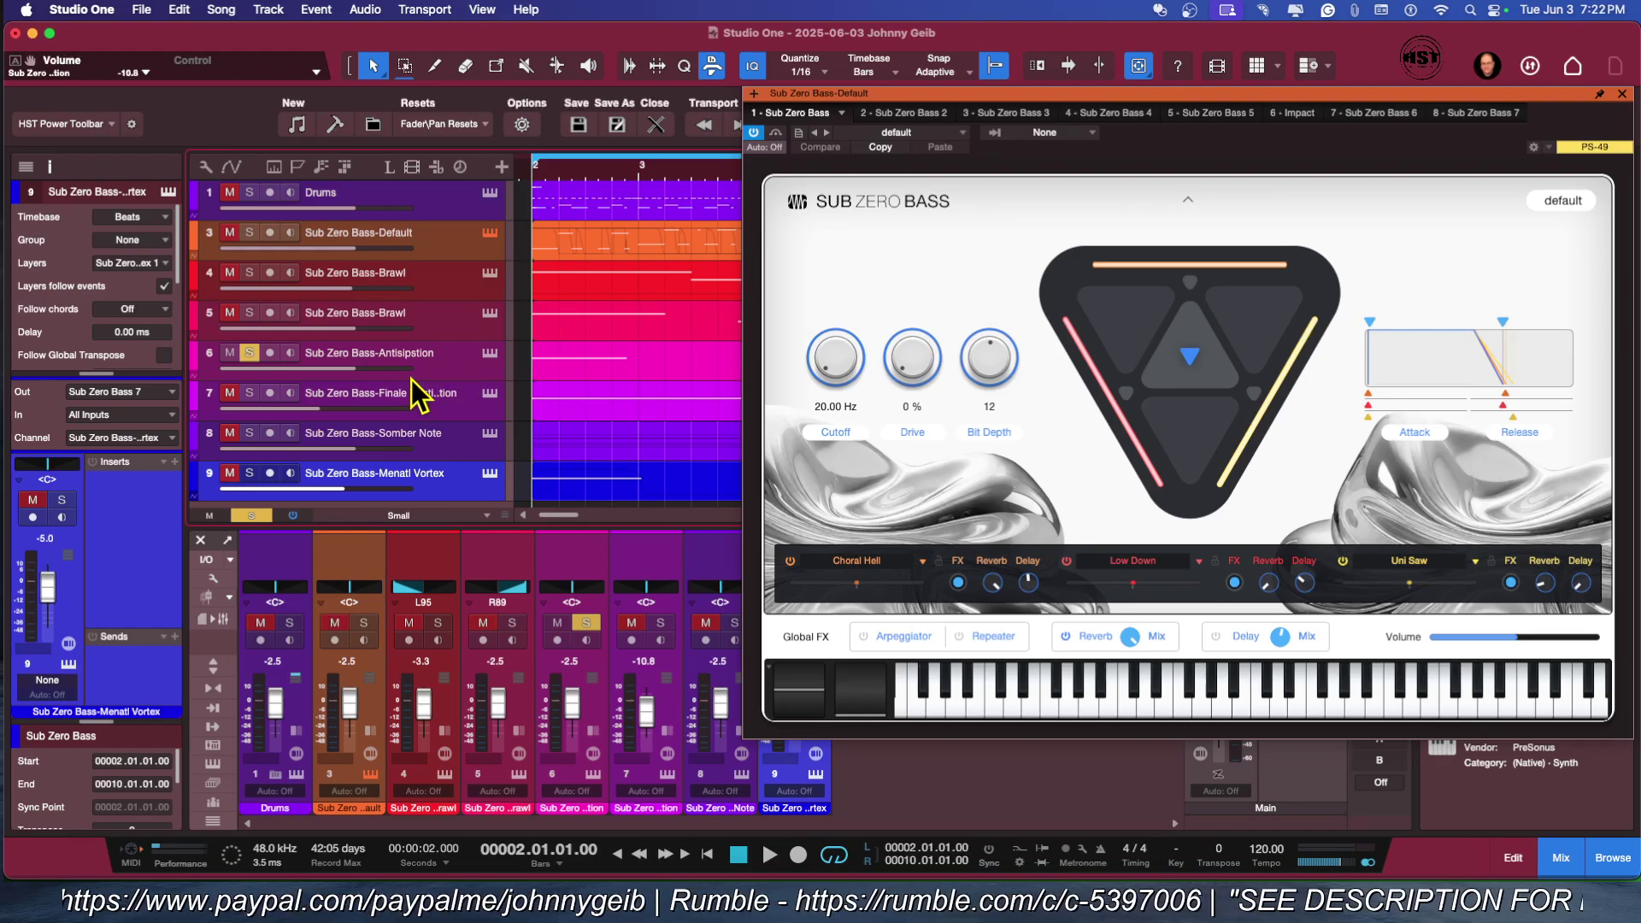
Step: Swap the solo from Antisipation to track 7 and play track 7 alone
left_click(247, 352)
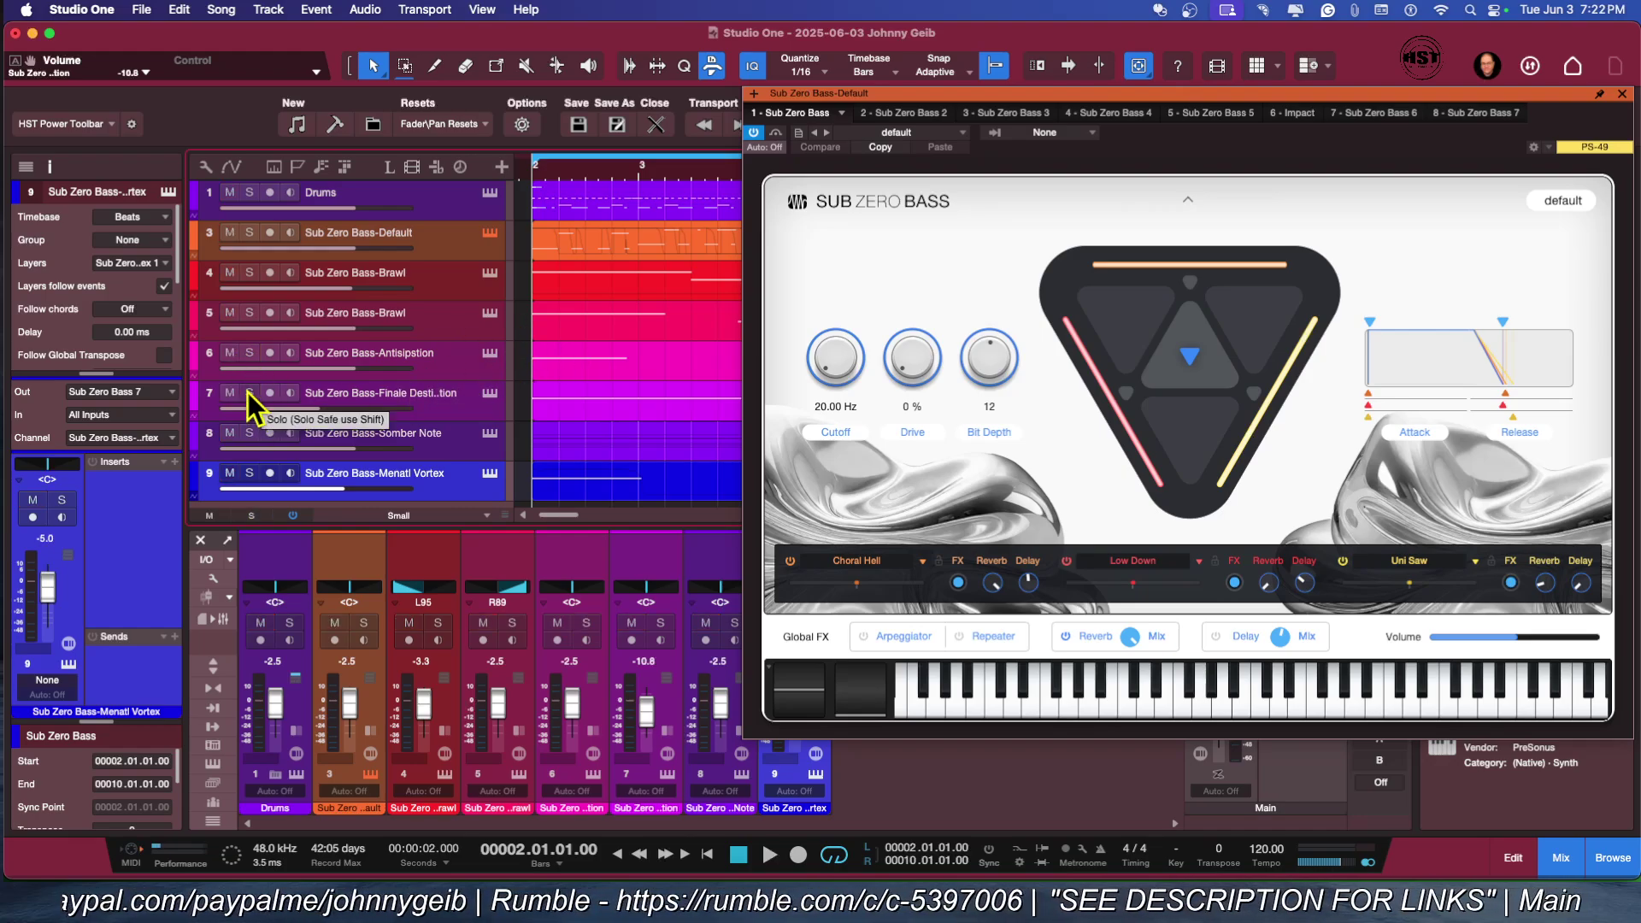
left_click(249, 392)
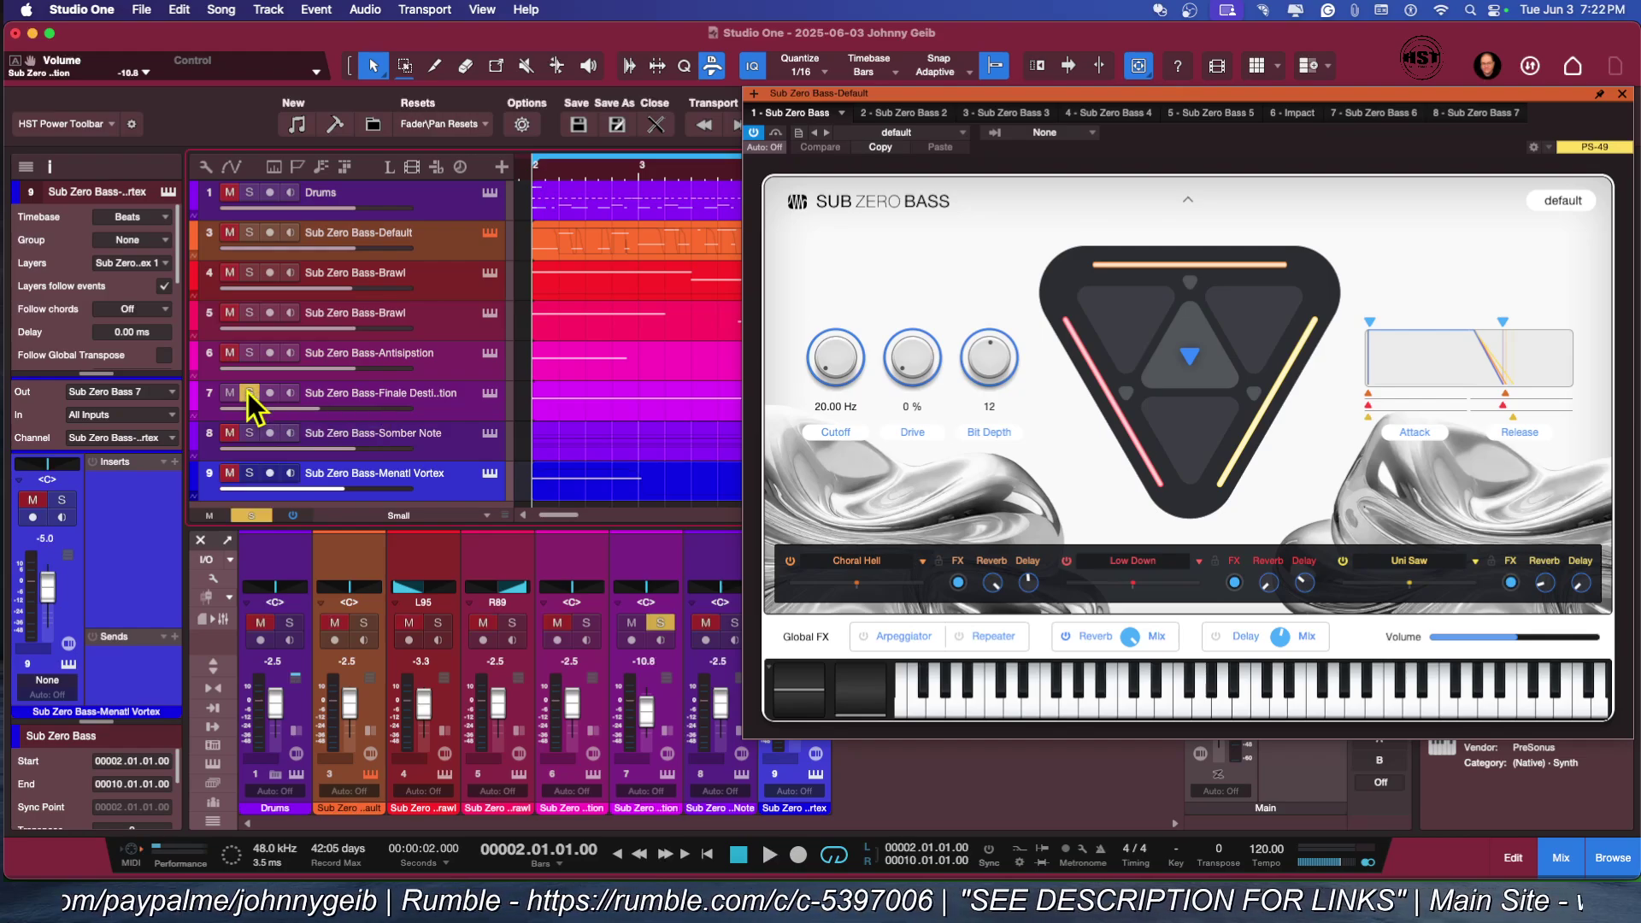
key("space")
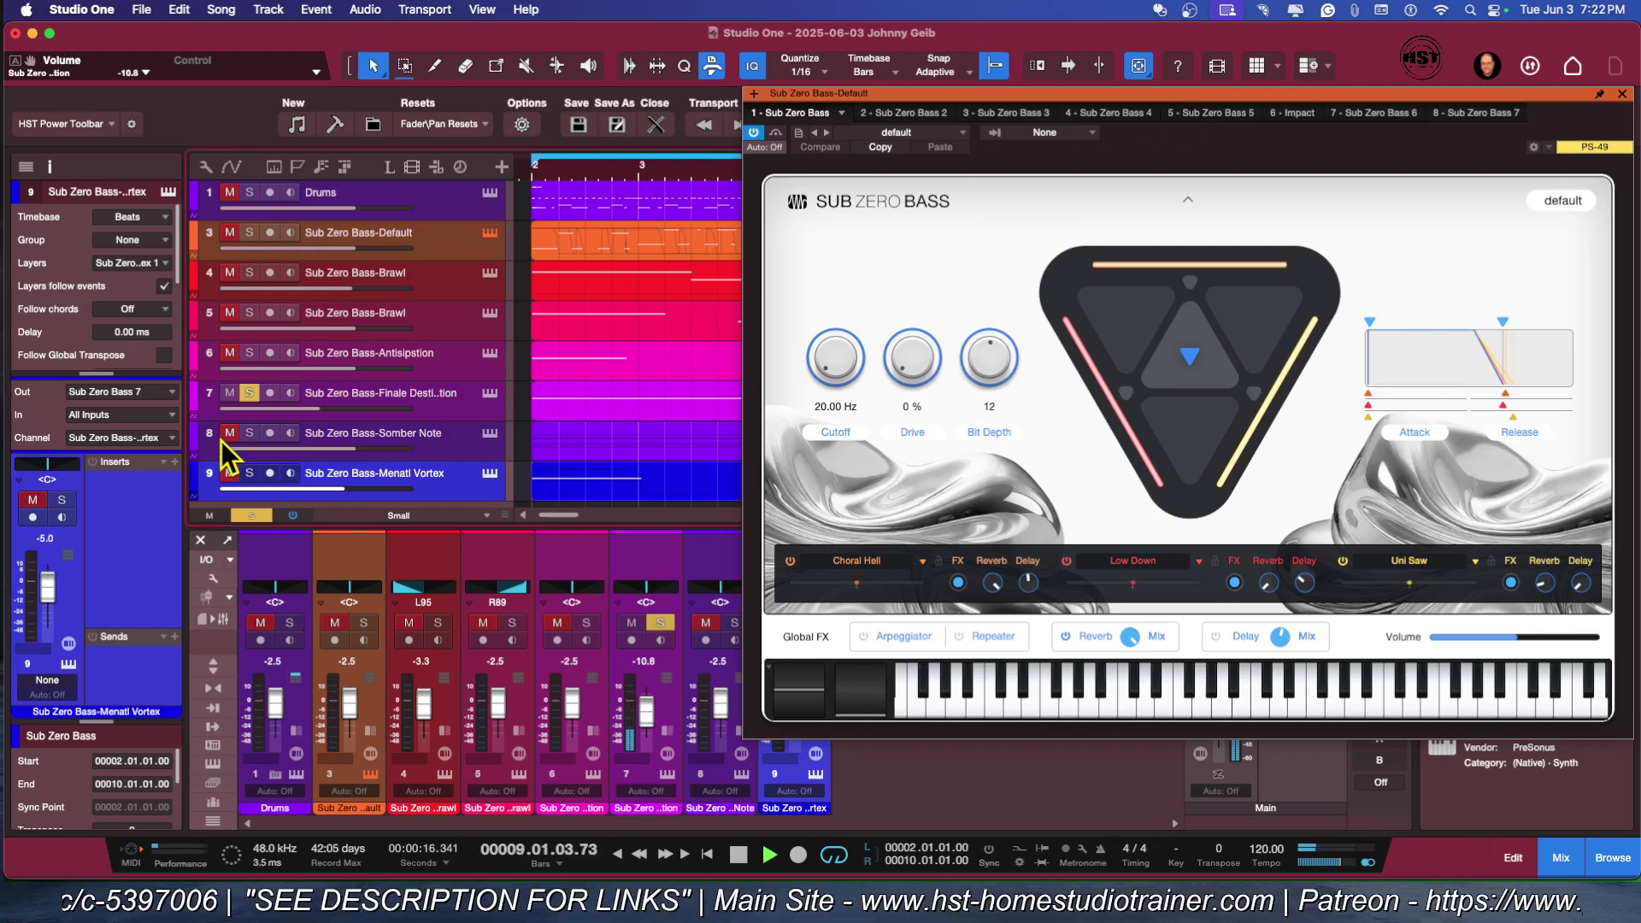
left_click(248, 392)
key("space")
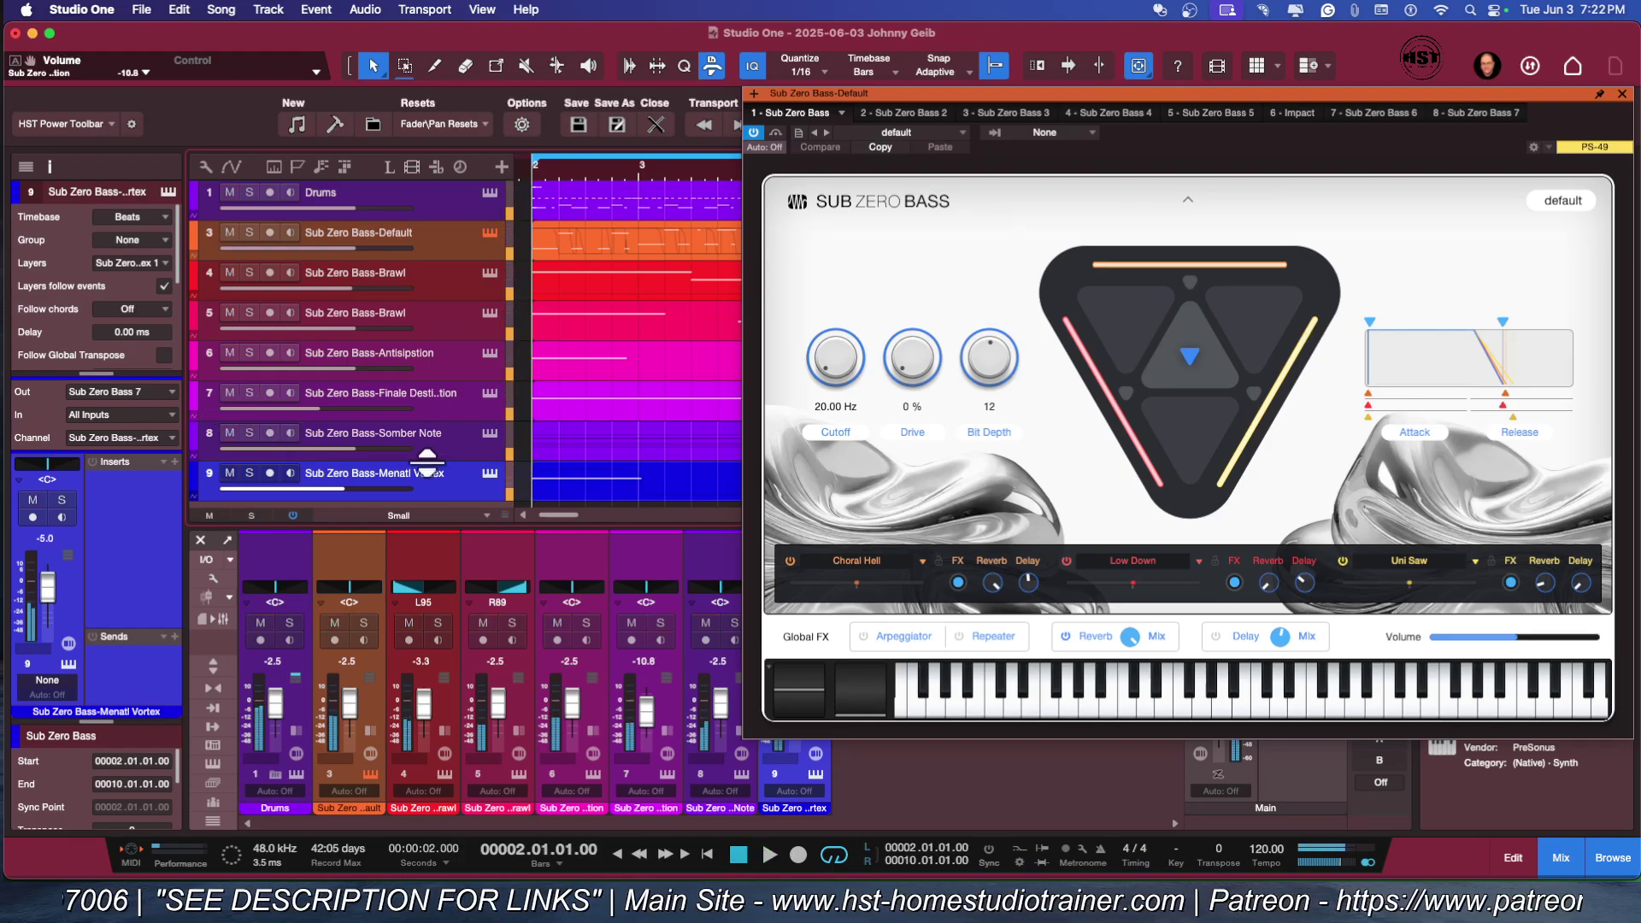
Step: Play the Sub Zero Bass-Somber Note track soloed, with the instrument window moved down
left_click(245, 433)
key("space")
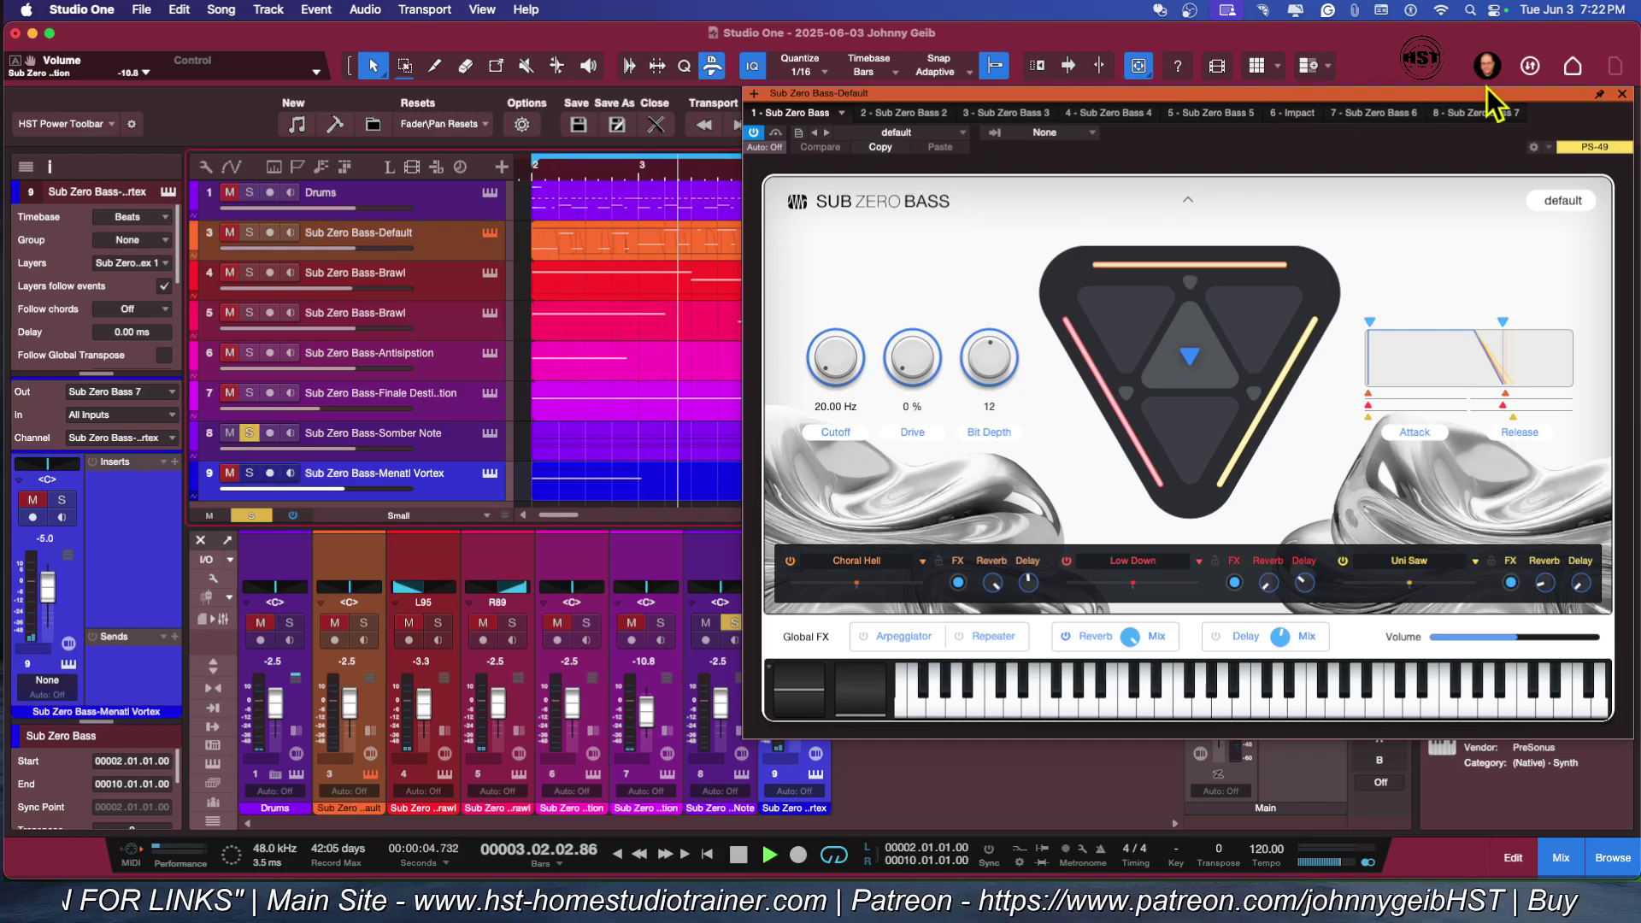
left_click_drag(1477, 100, 1224, 517)
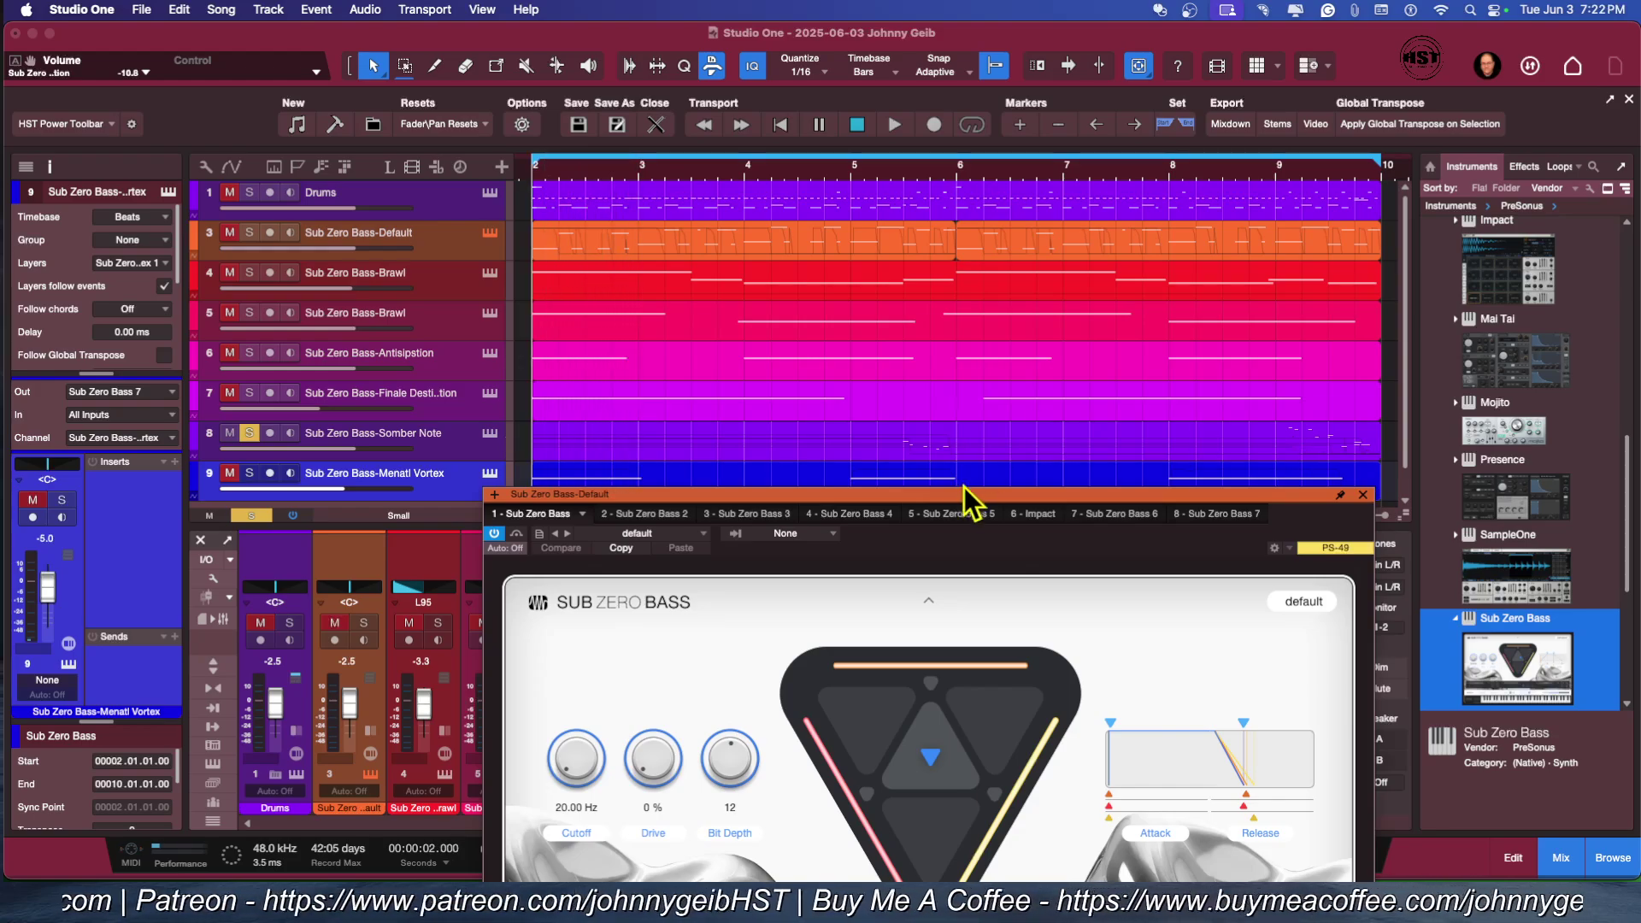
Step: Switch the solo from the Somber Note track to the Menatl Vortex track
left_click_drag(980, 494, 1222, 158)
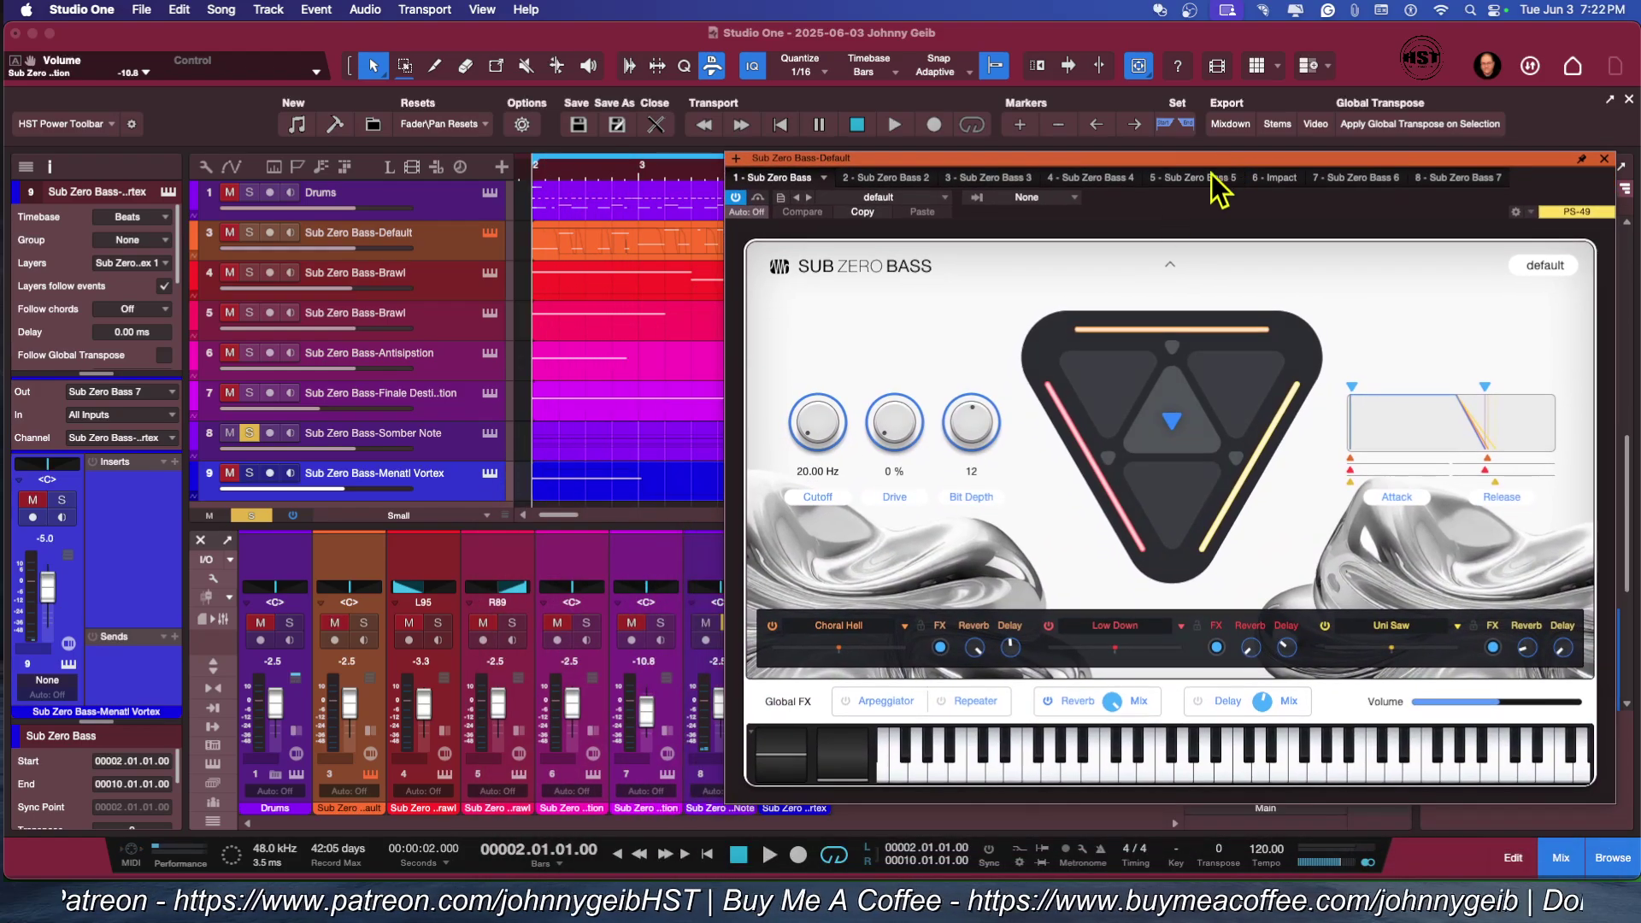
scroll(351, 427, "down", 1)
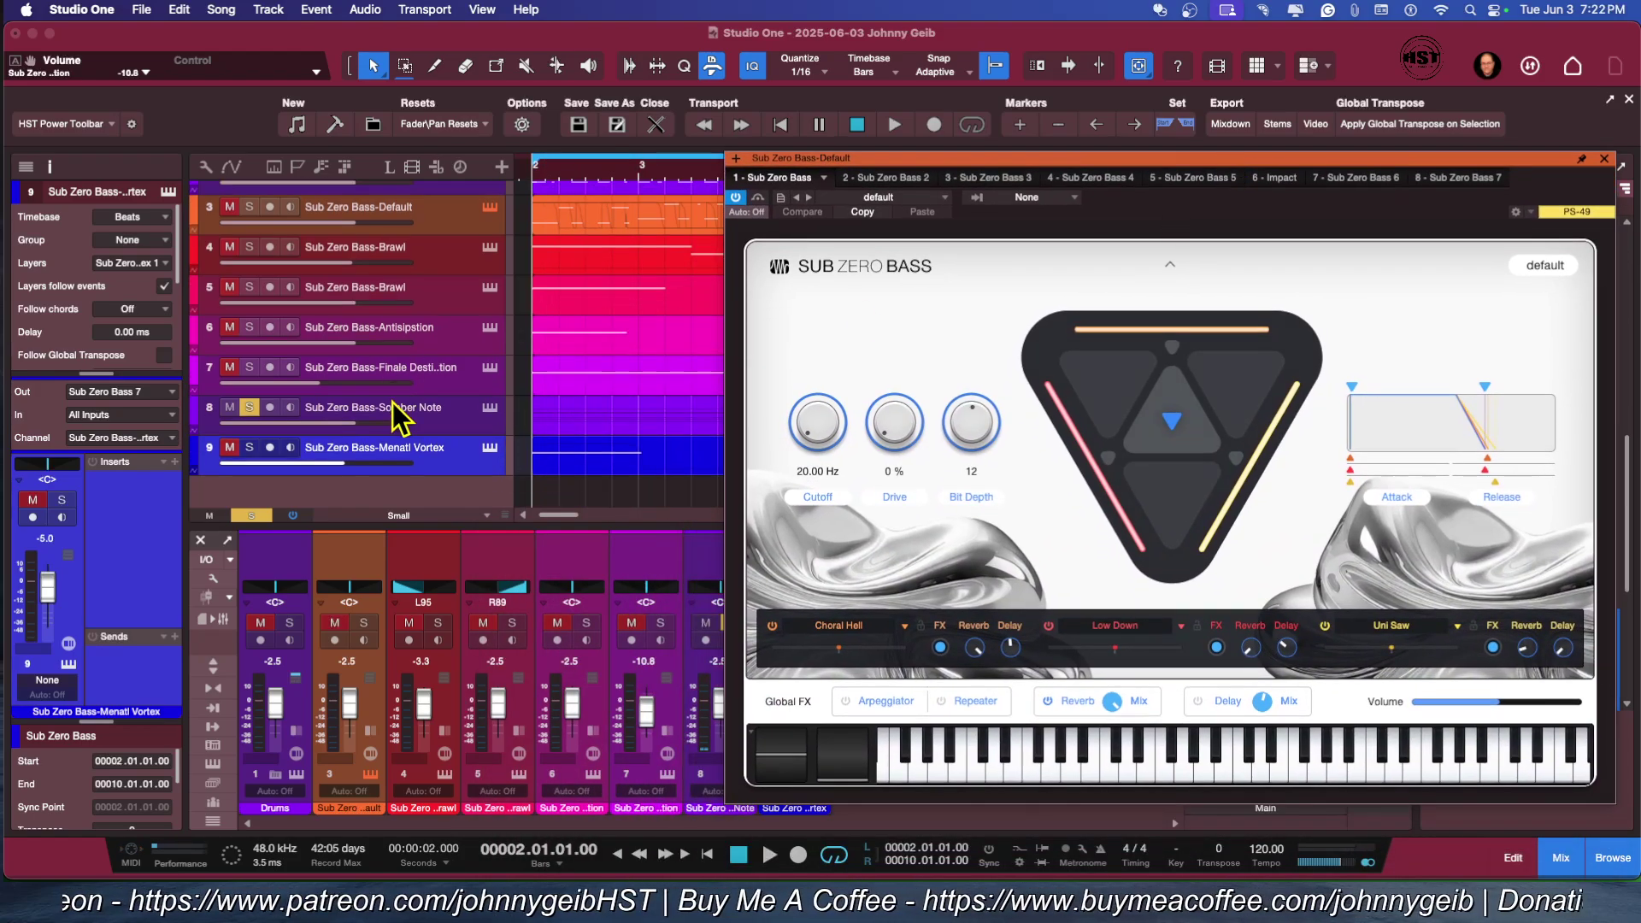
left_click(248, 407)
left_click(249, 447)
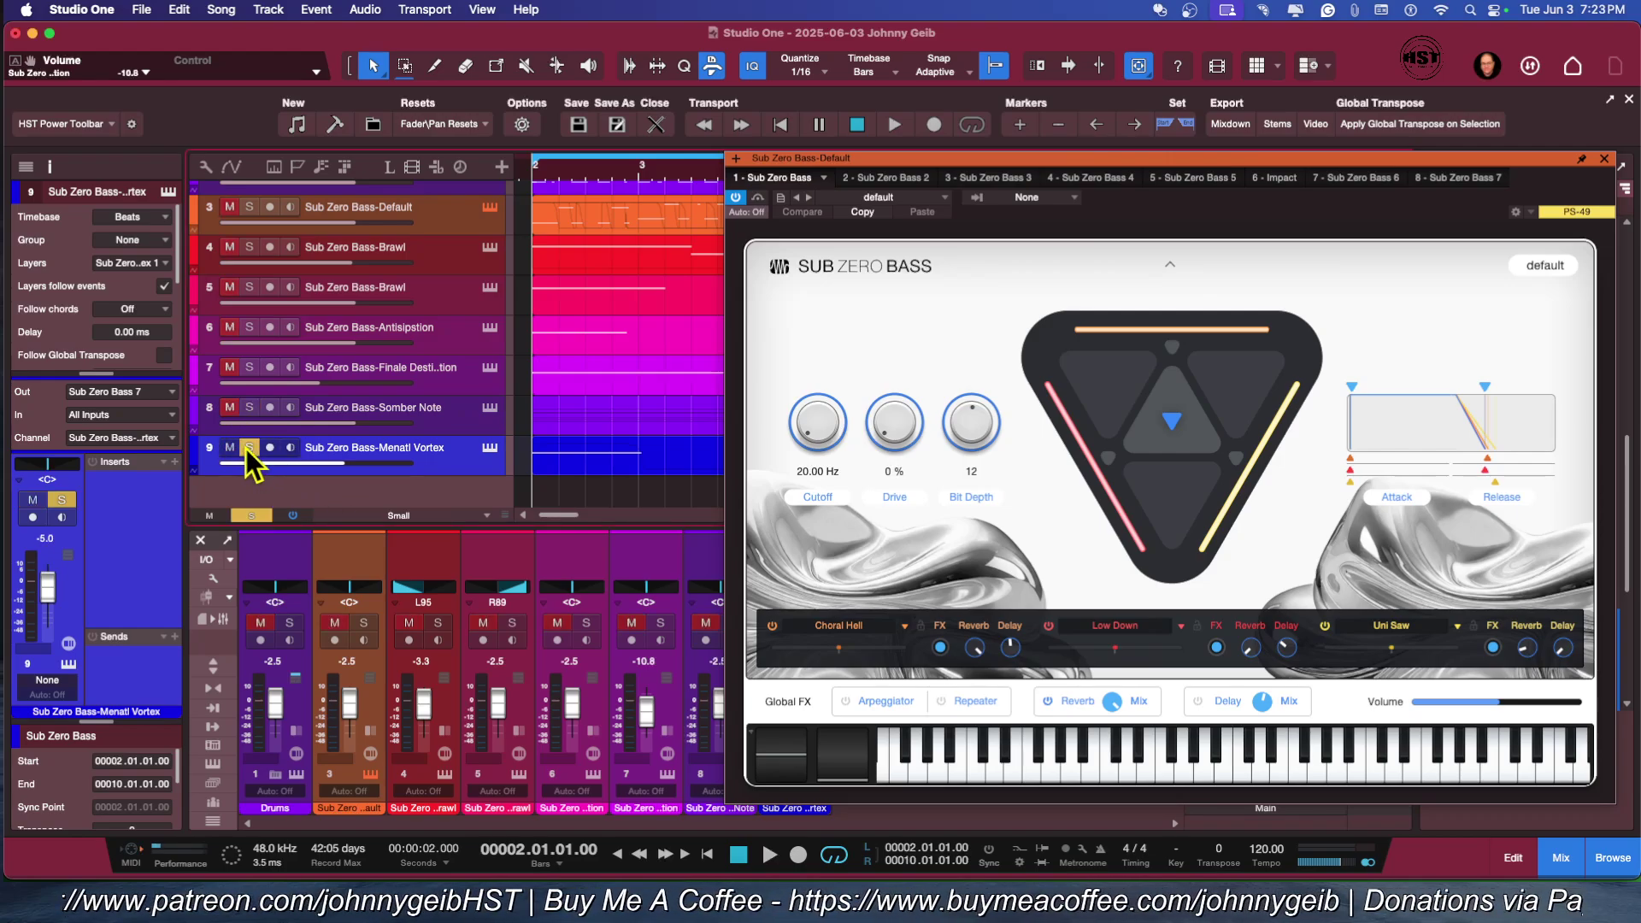
Step: Play the Menatl Vortex layer and move the Sub Zero Bass editor off the tracks and mixer
scroll(246, 448, "up", 1)
key("space")
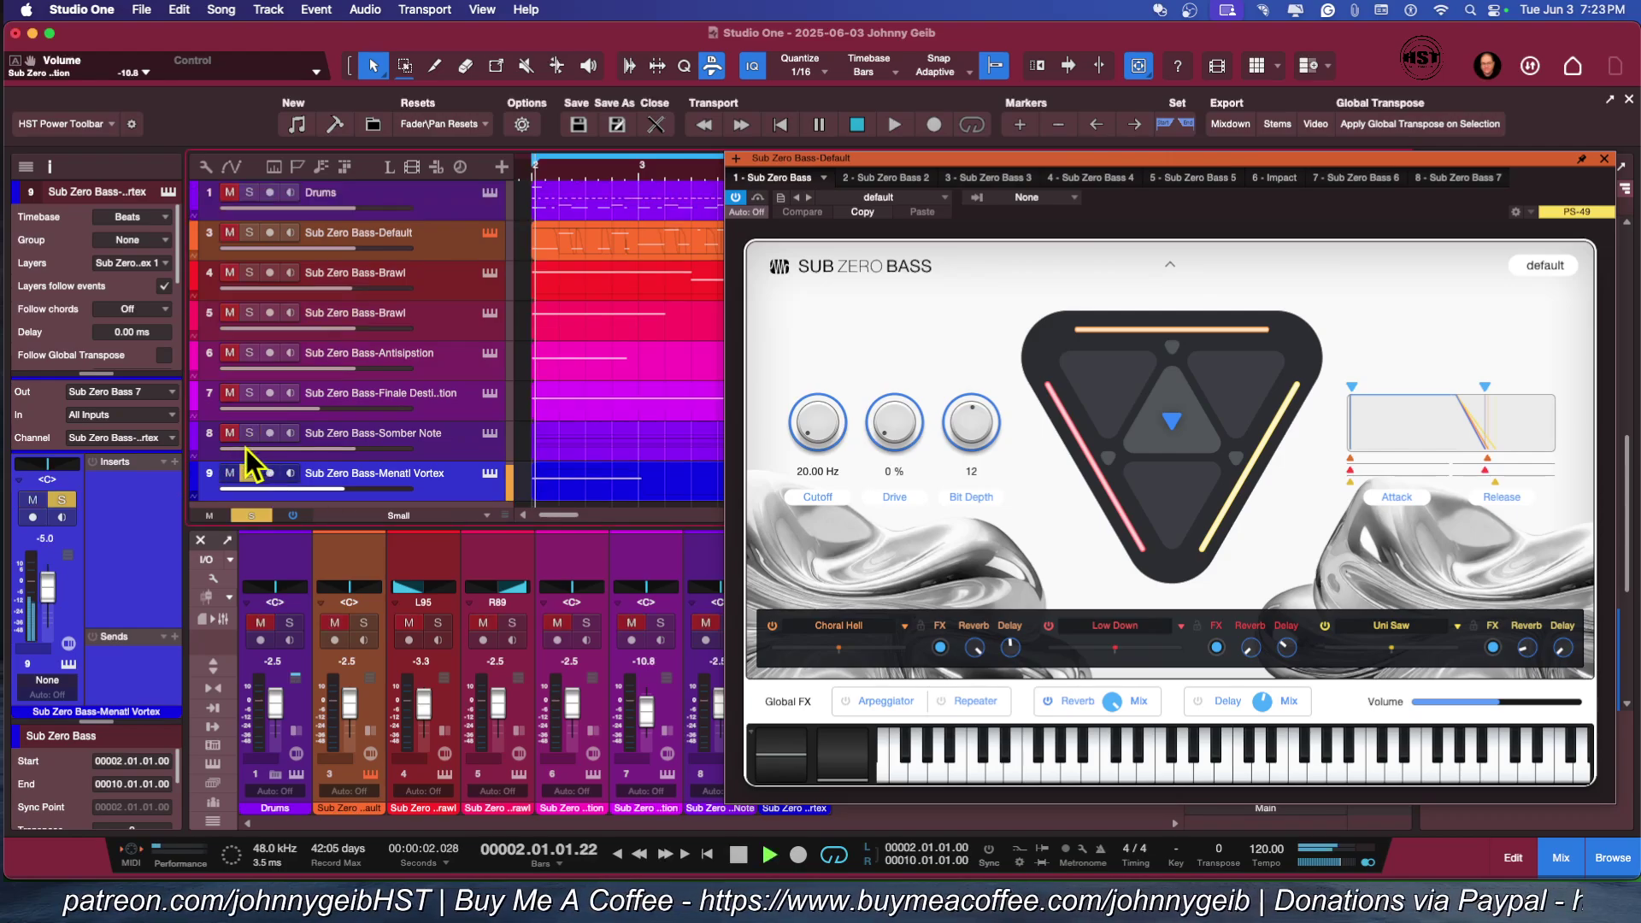
left_click_drag(1319, 161, 934, 442)
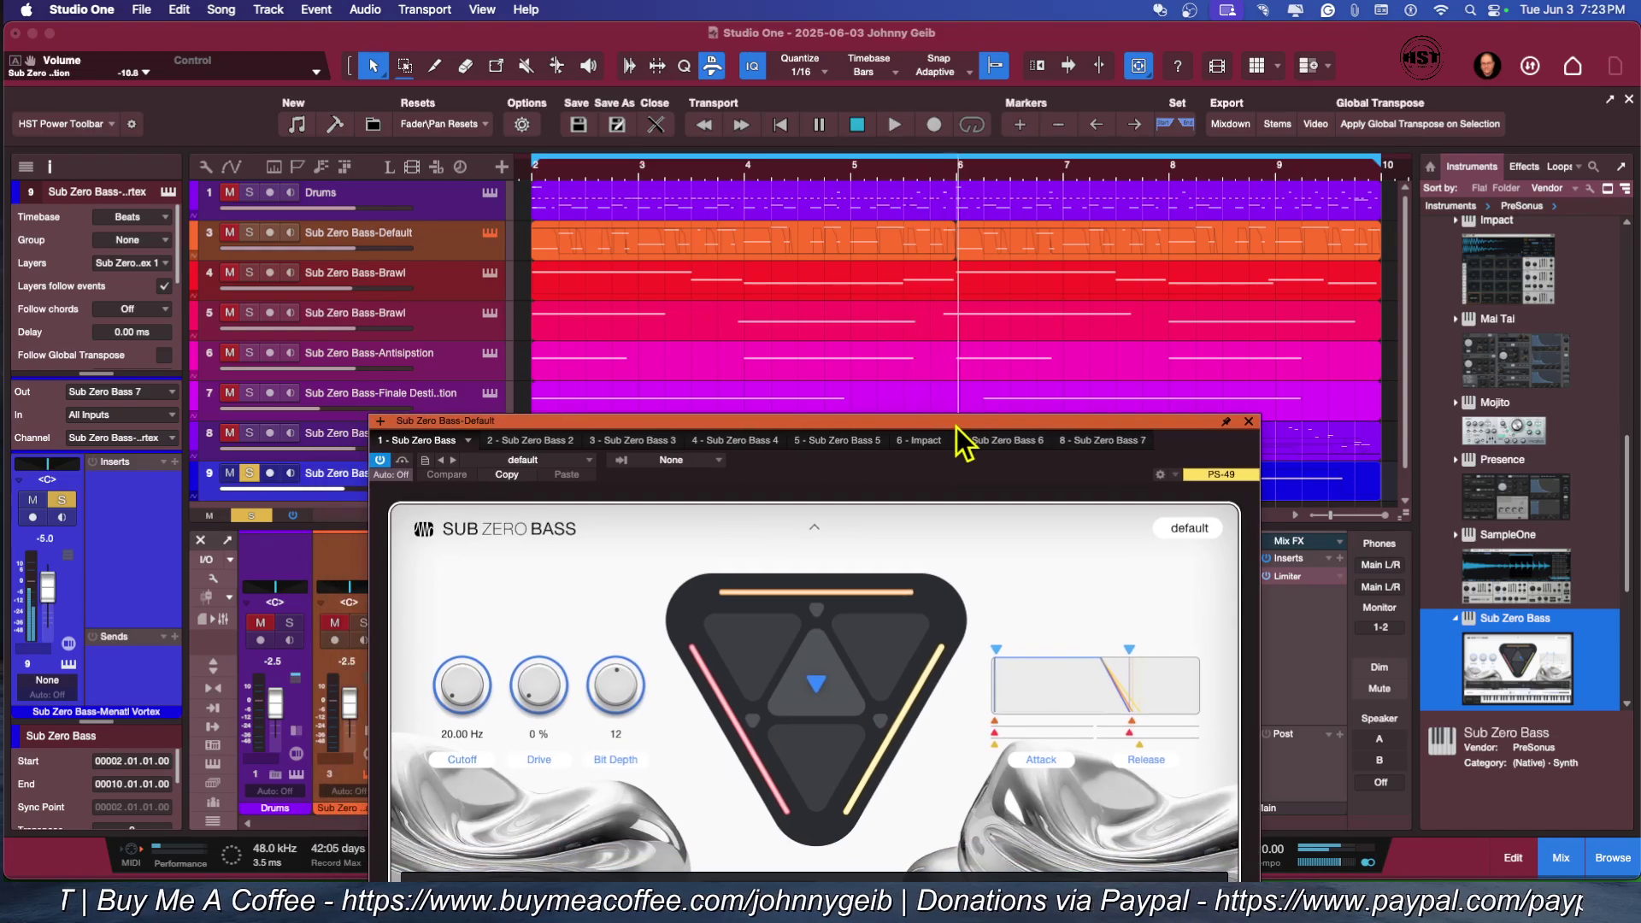
left_click_drag(956, 427, 1273, 177)
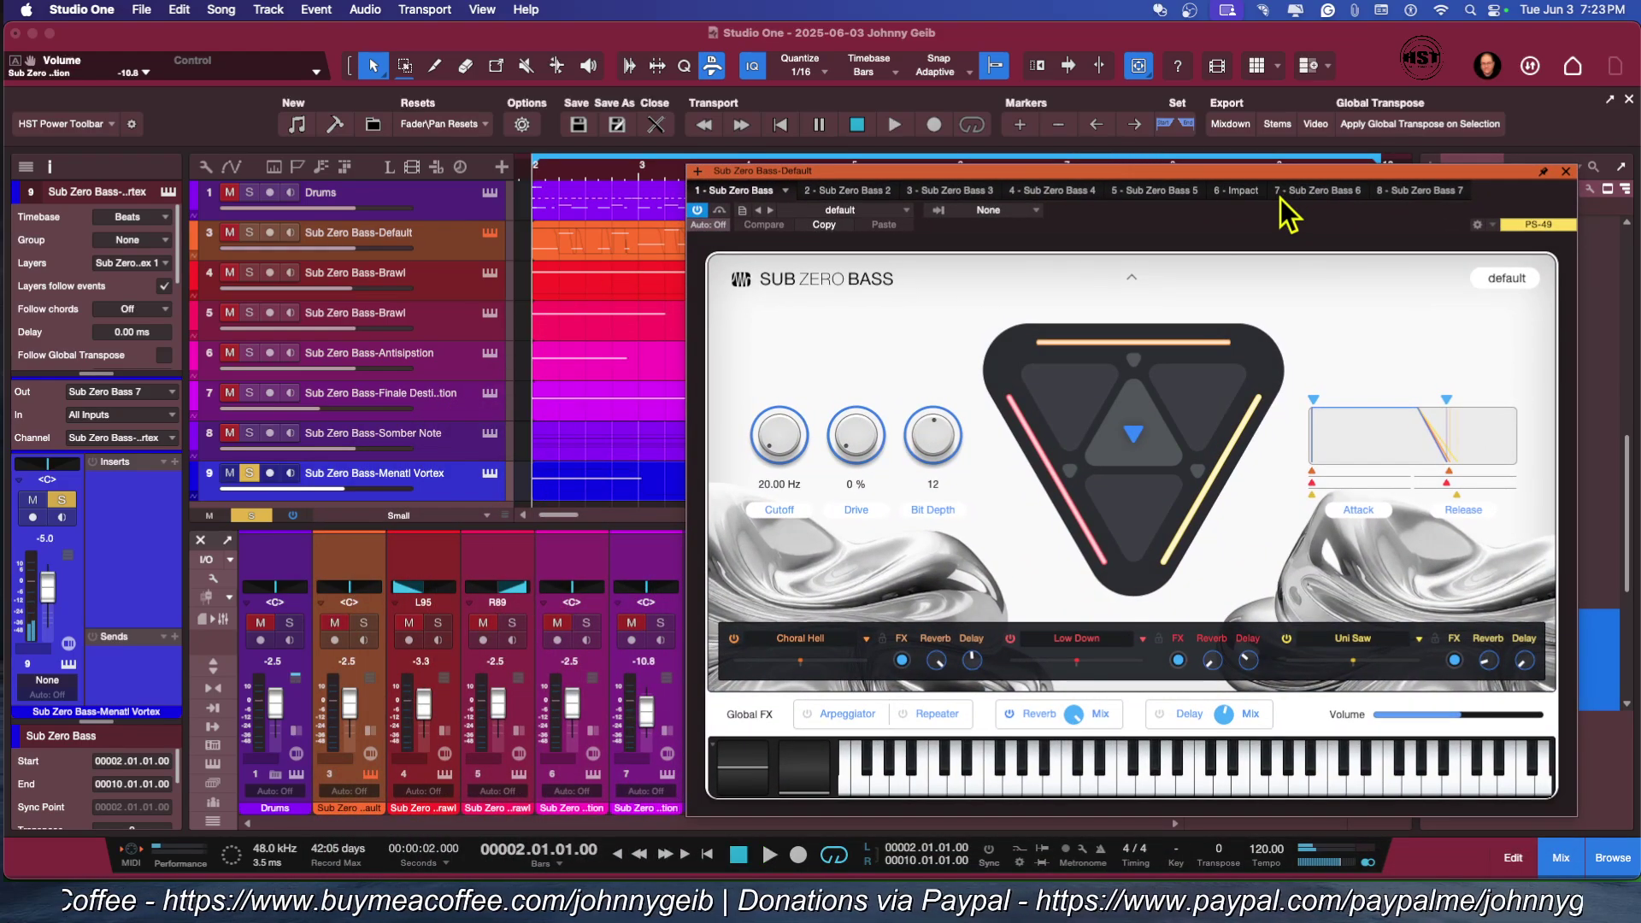
Step: Play the song with Drums soloed, then add the Sub Zero Bass-Default track to the solo
left_click(249, 473)
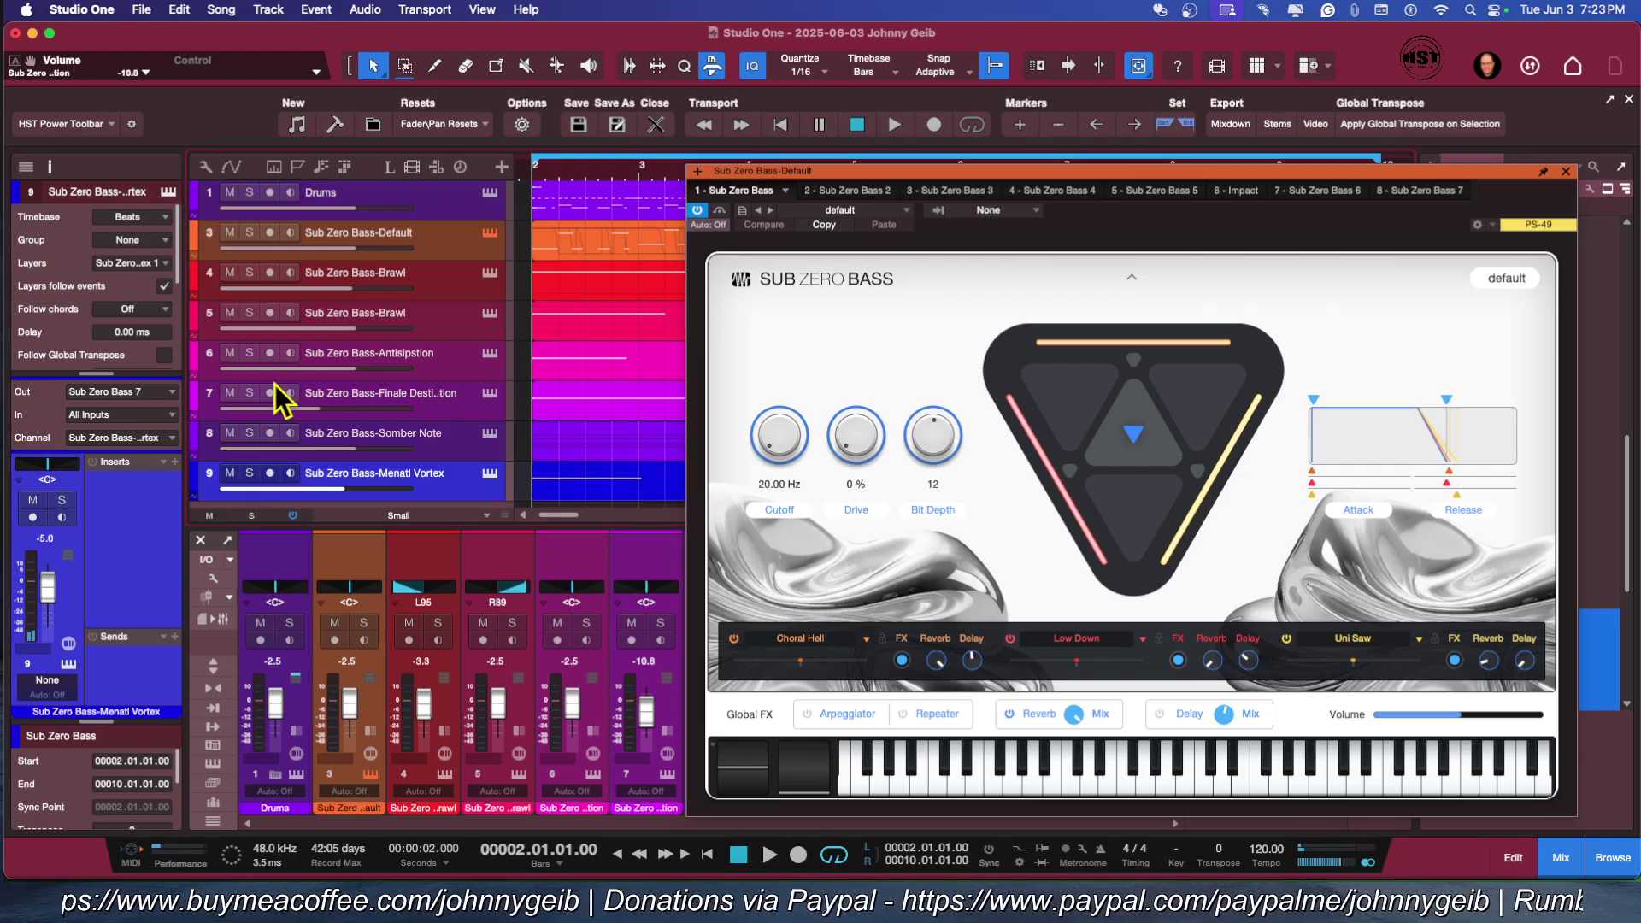
left_click(249, 192)
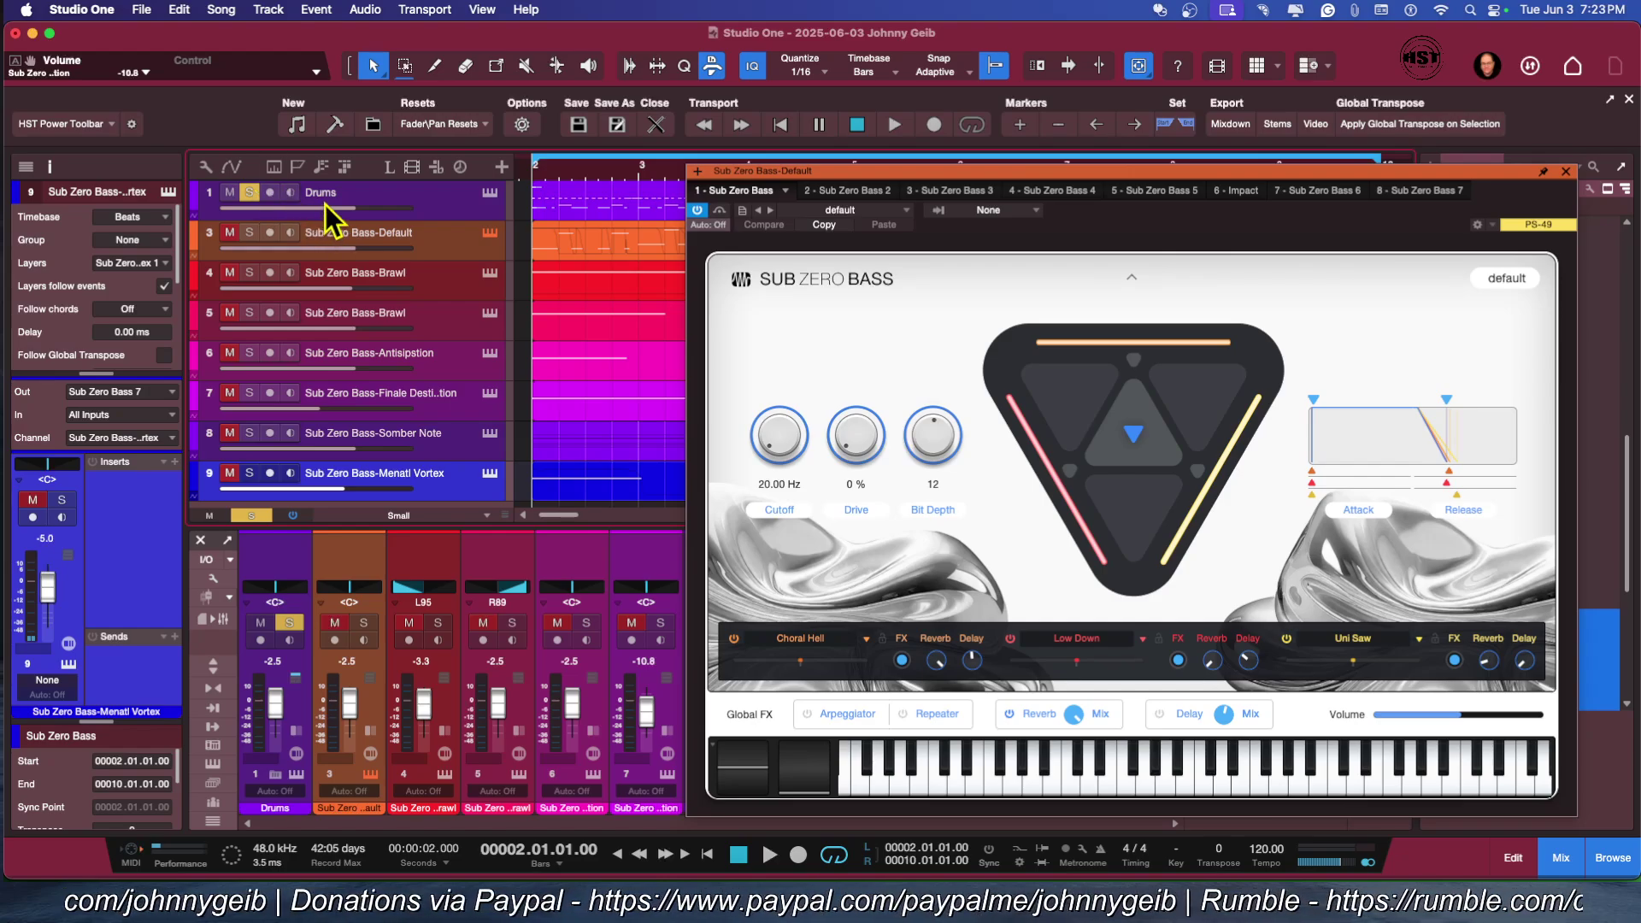
key("space")
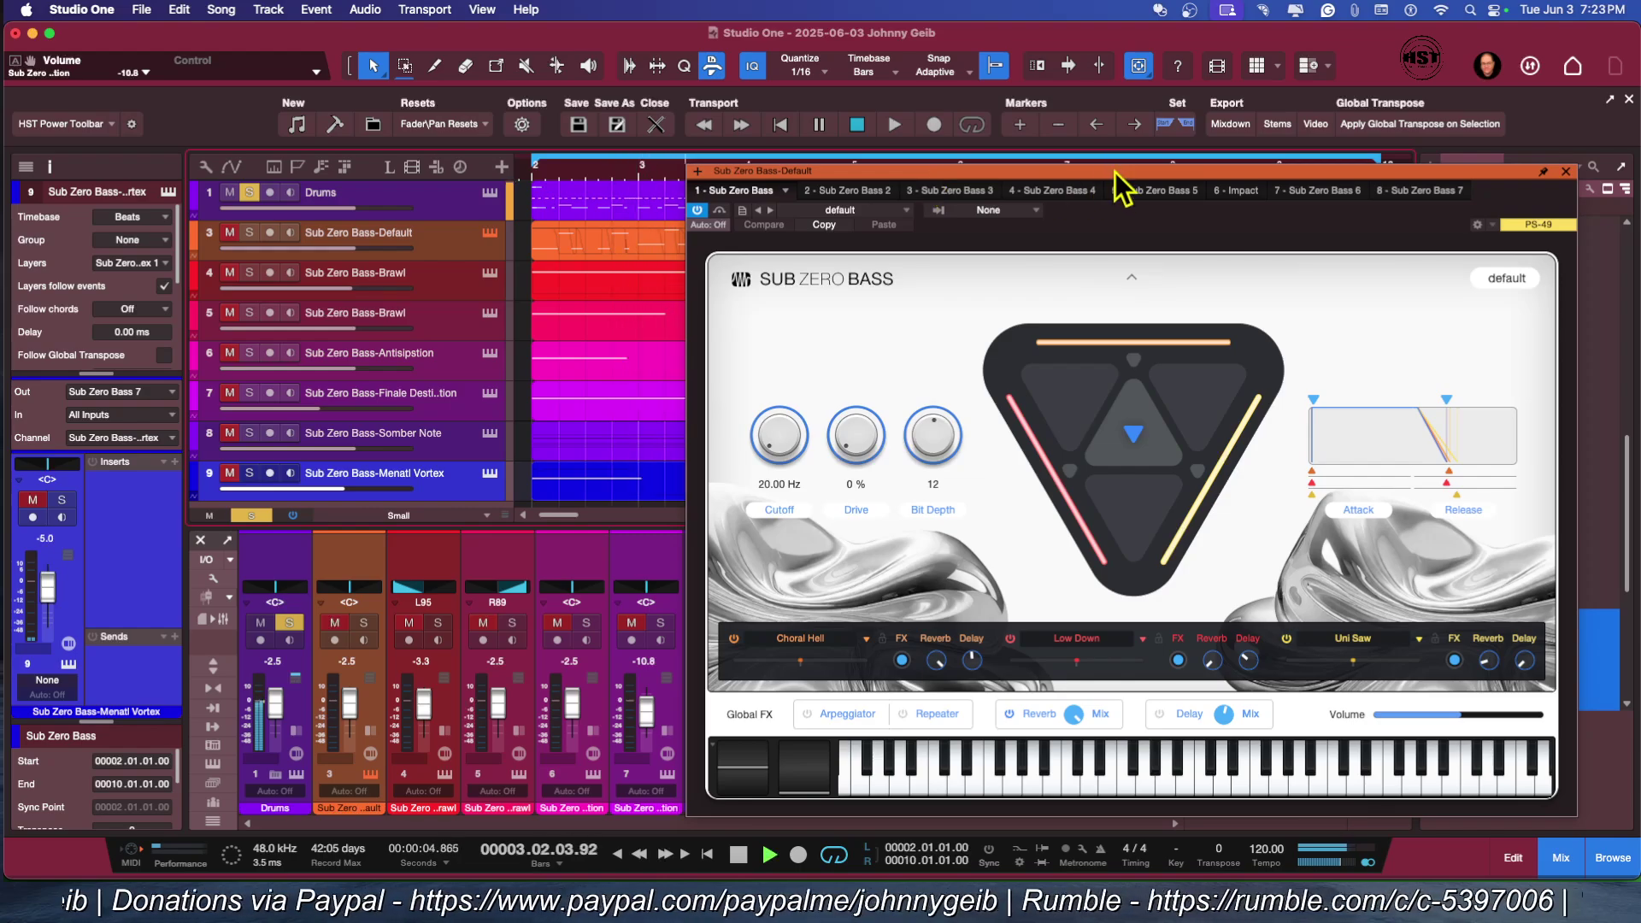
left_click_drag(1114, 172, 1088, 234)
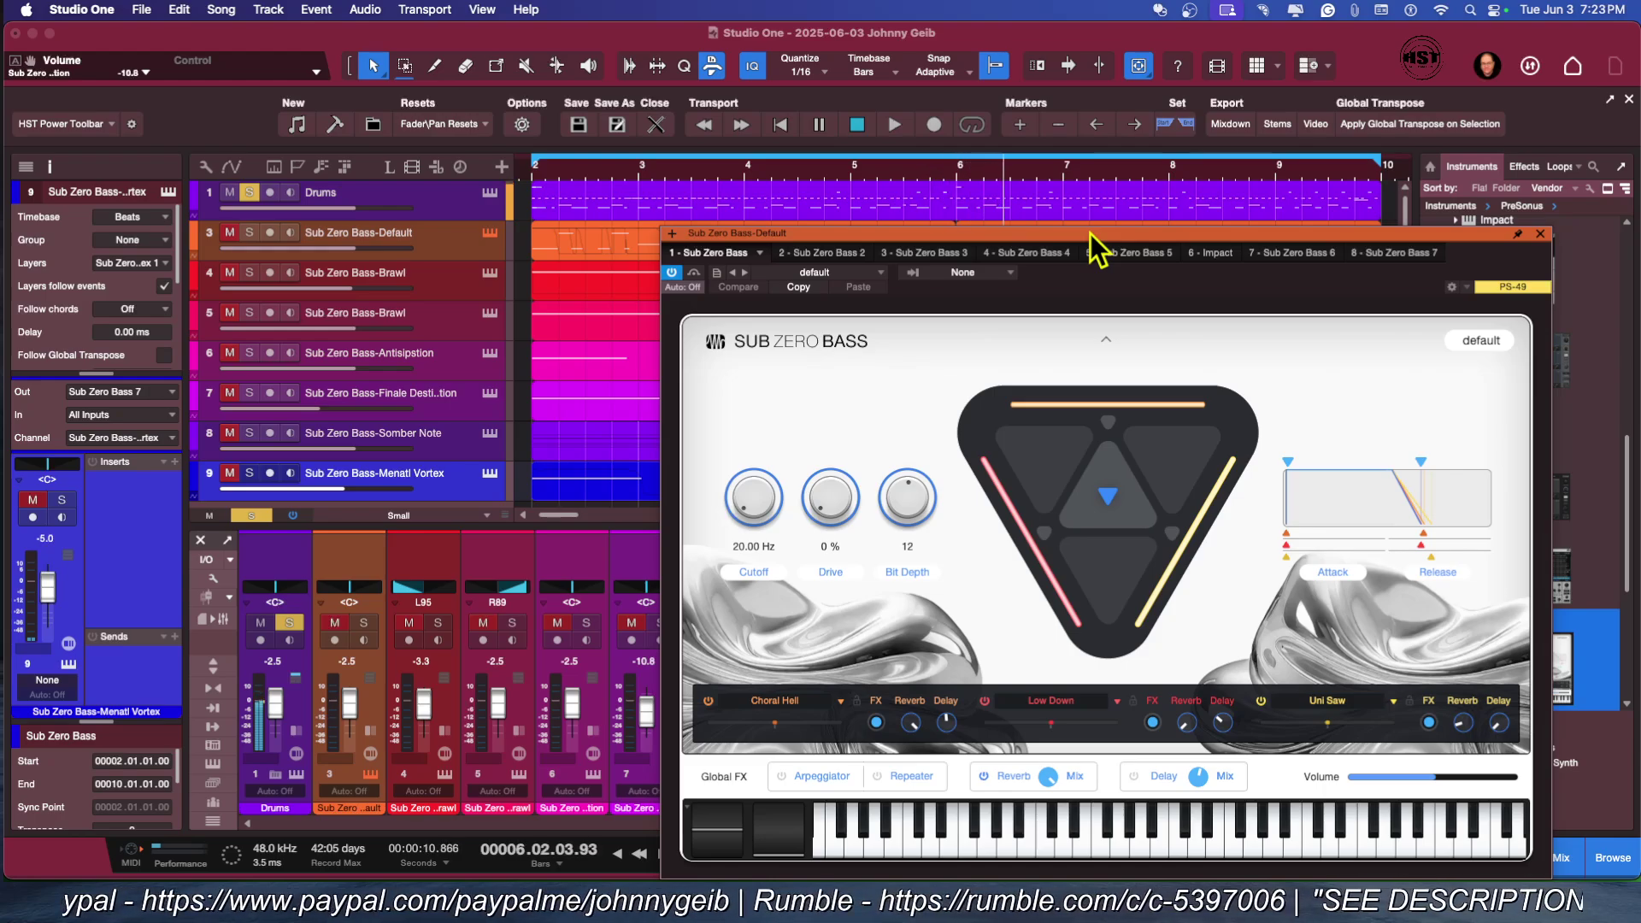
left_click(249, 232)
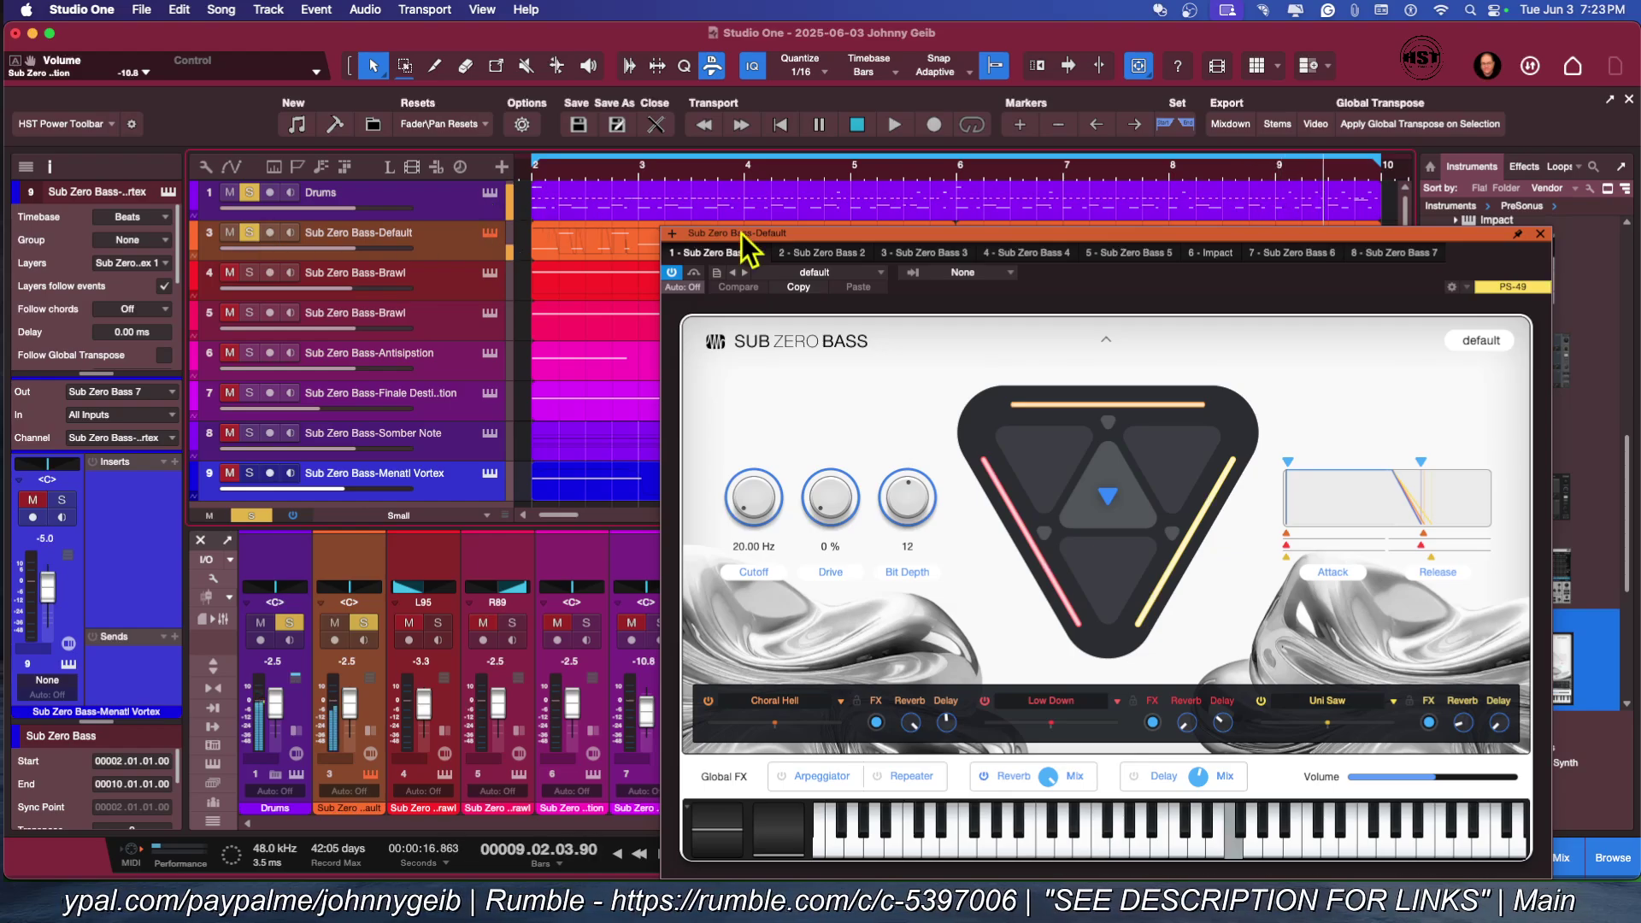
left_click_drag(874, 233, 931, 170)
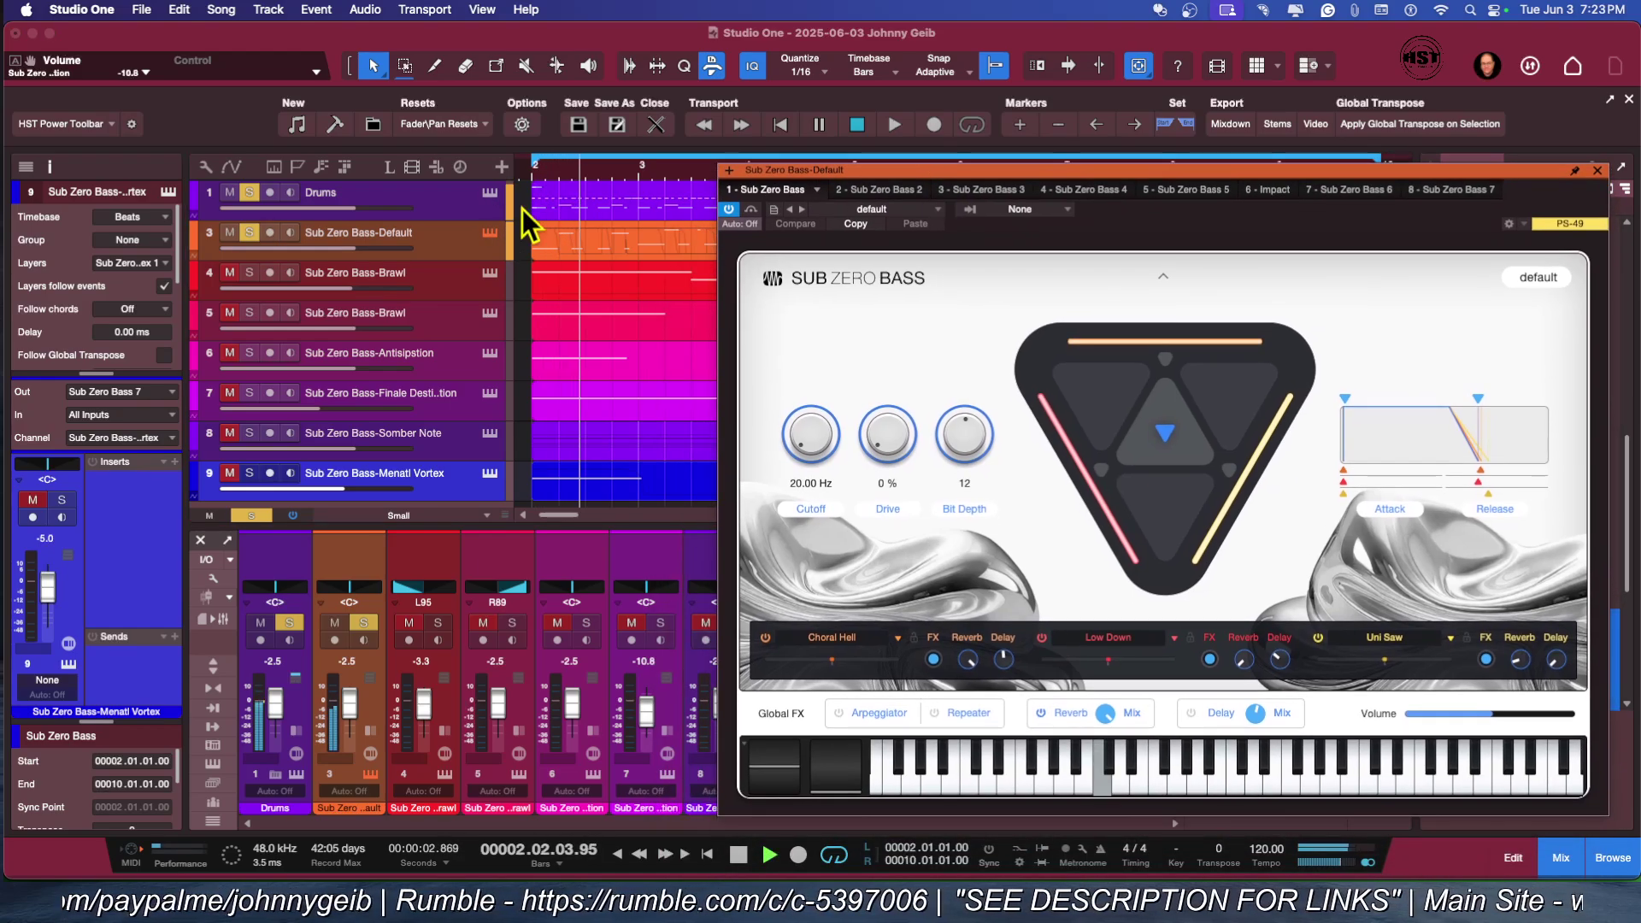
Step: Add tracks 4 through 9, ending with Somber Note and Menatl Vortex, to the solo
left_click(253, 274)
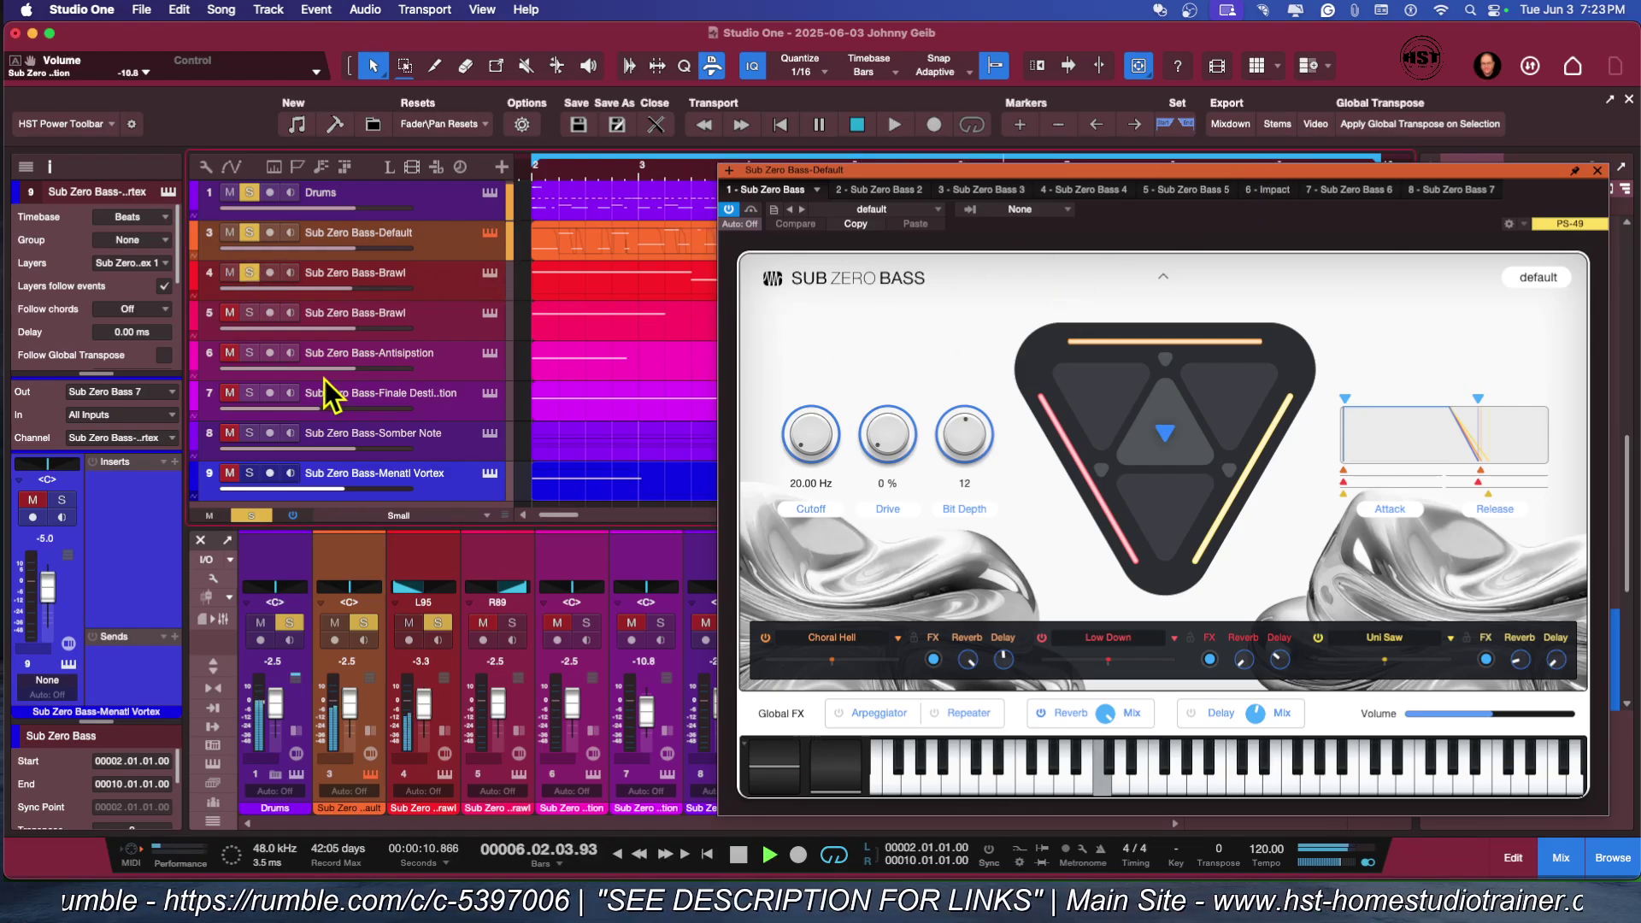
left_click(250, 314)
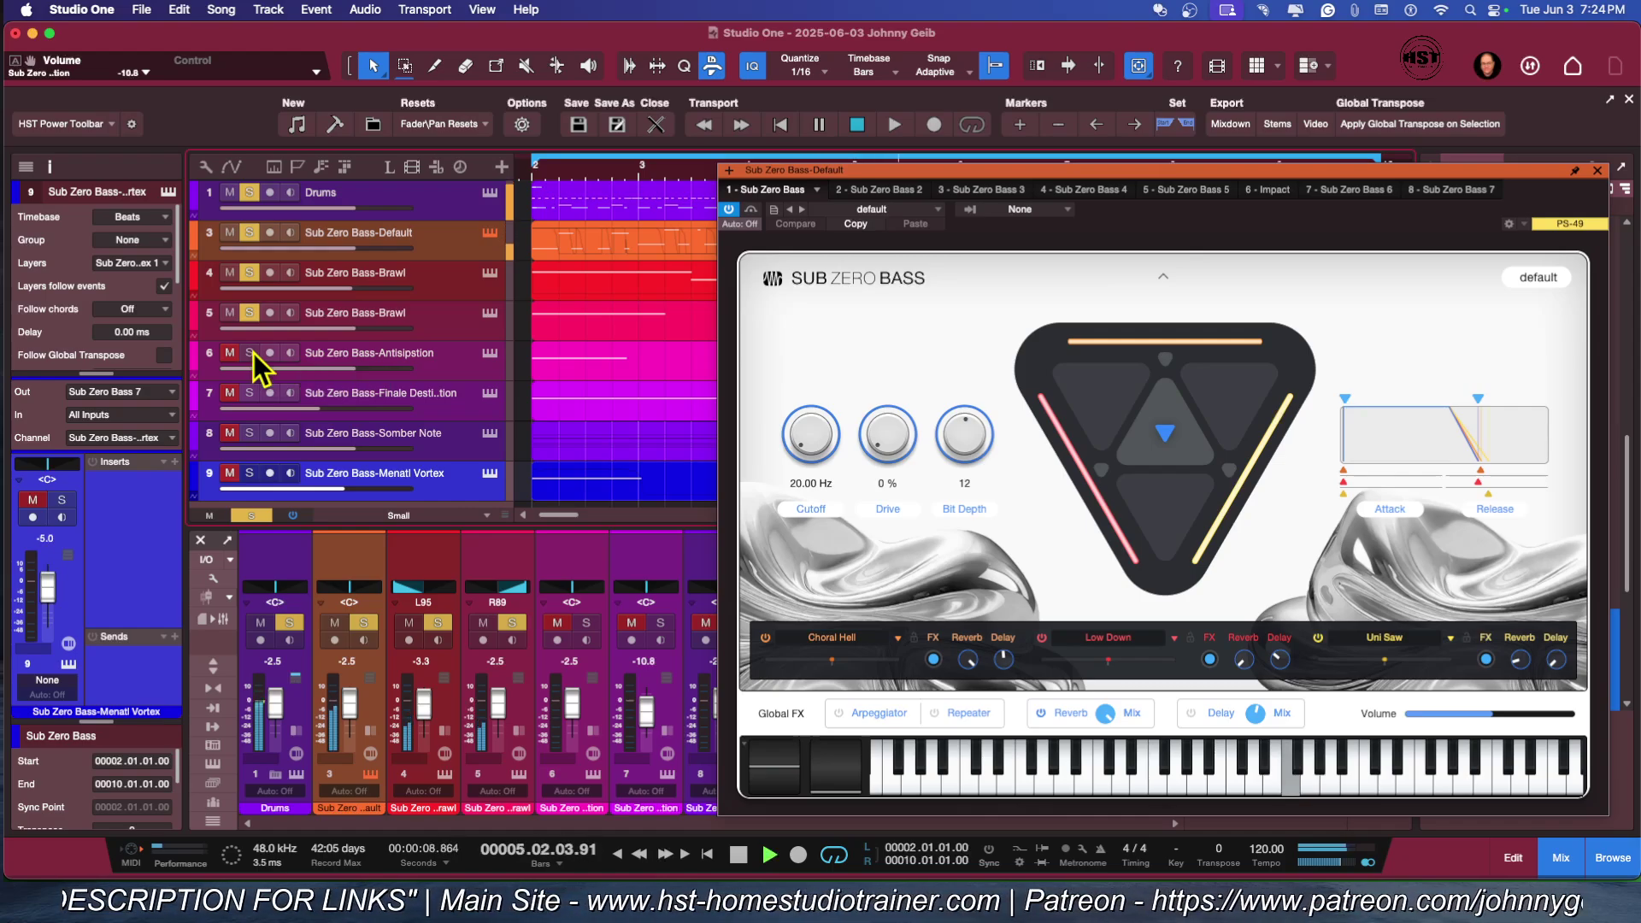
left_click(248, 355)
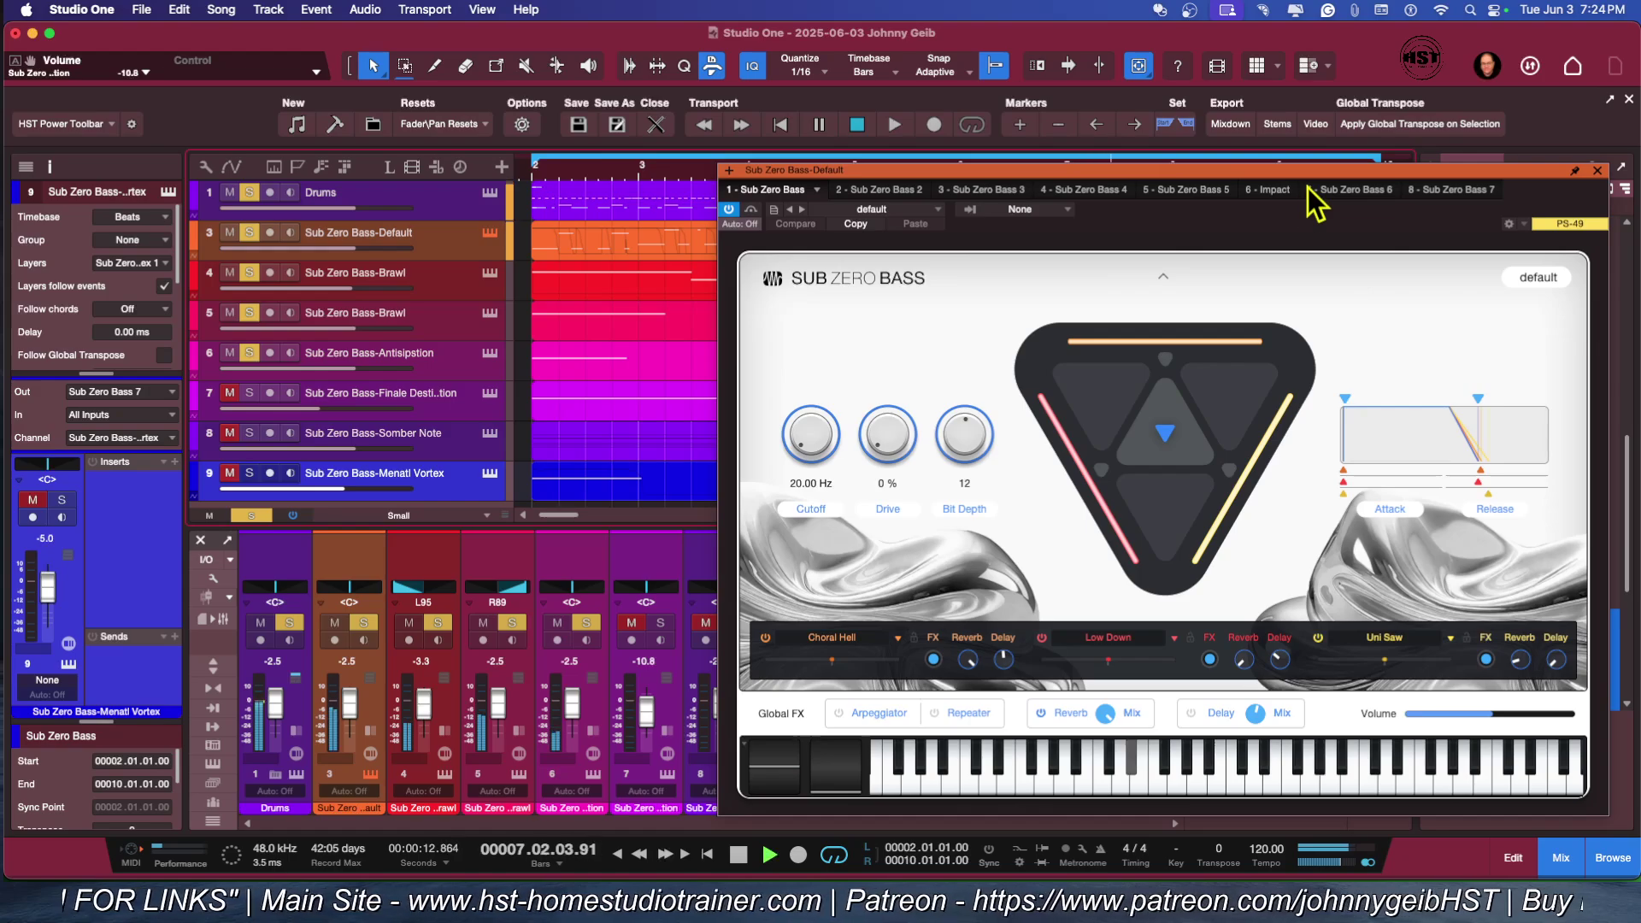
left_click_drag(1300, 174, 1253, 130)
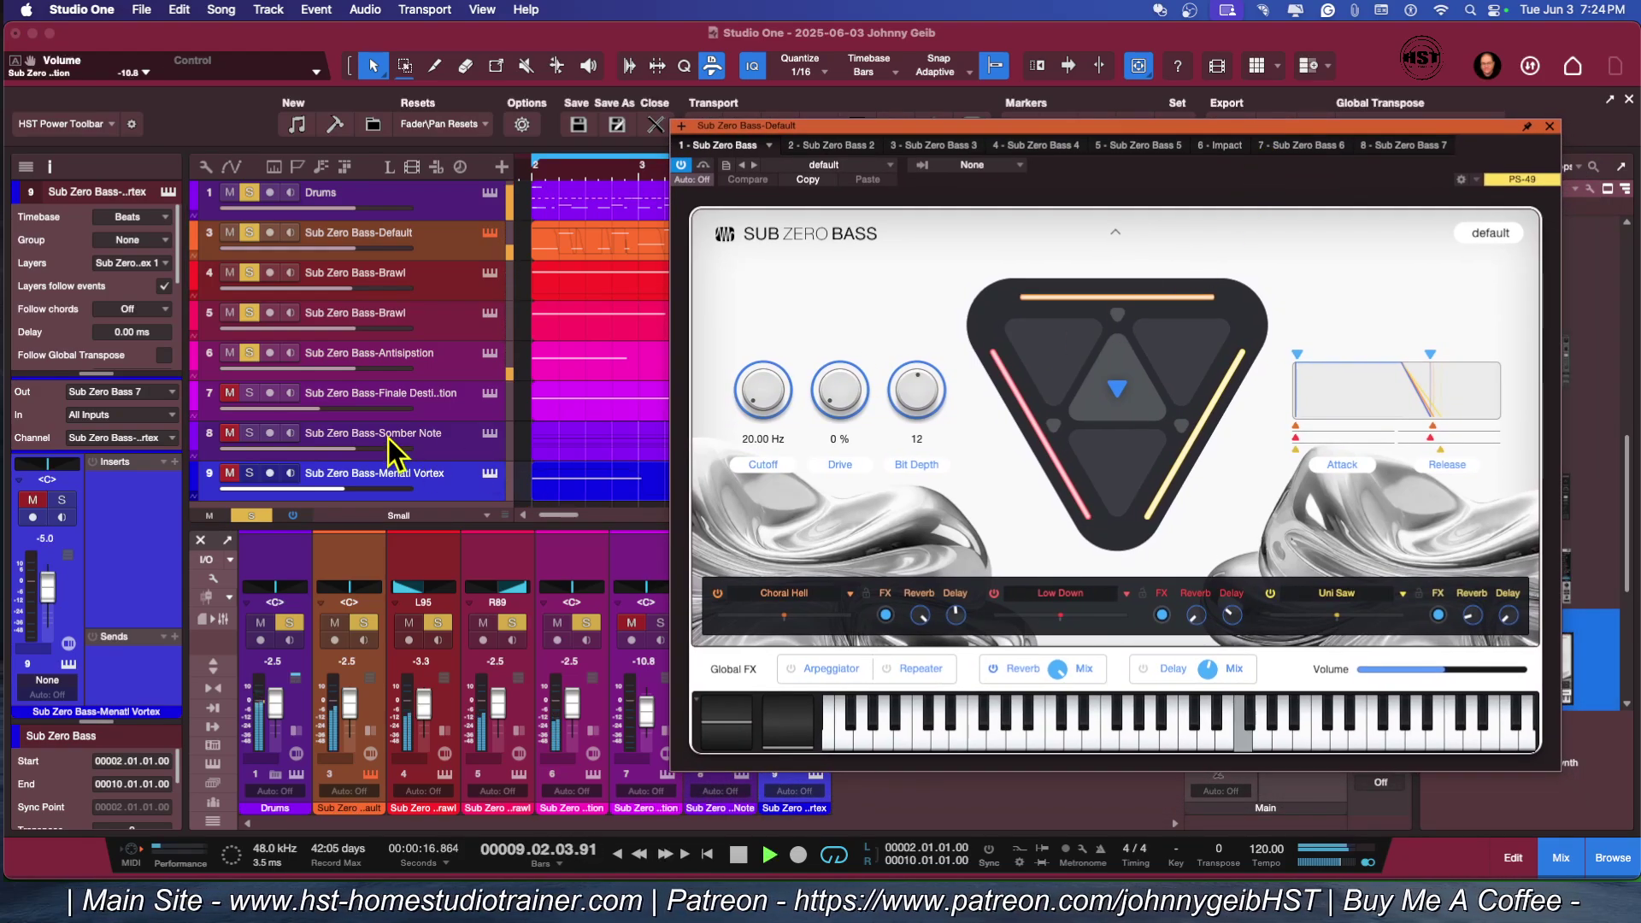
left_click(256, 393)
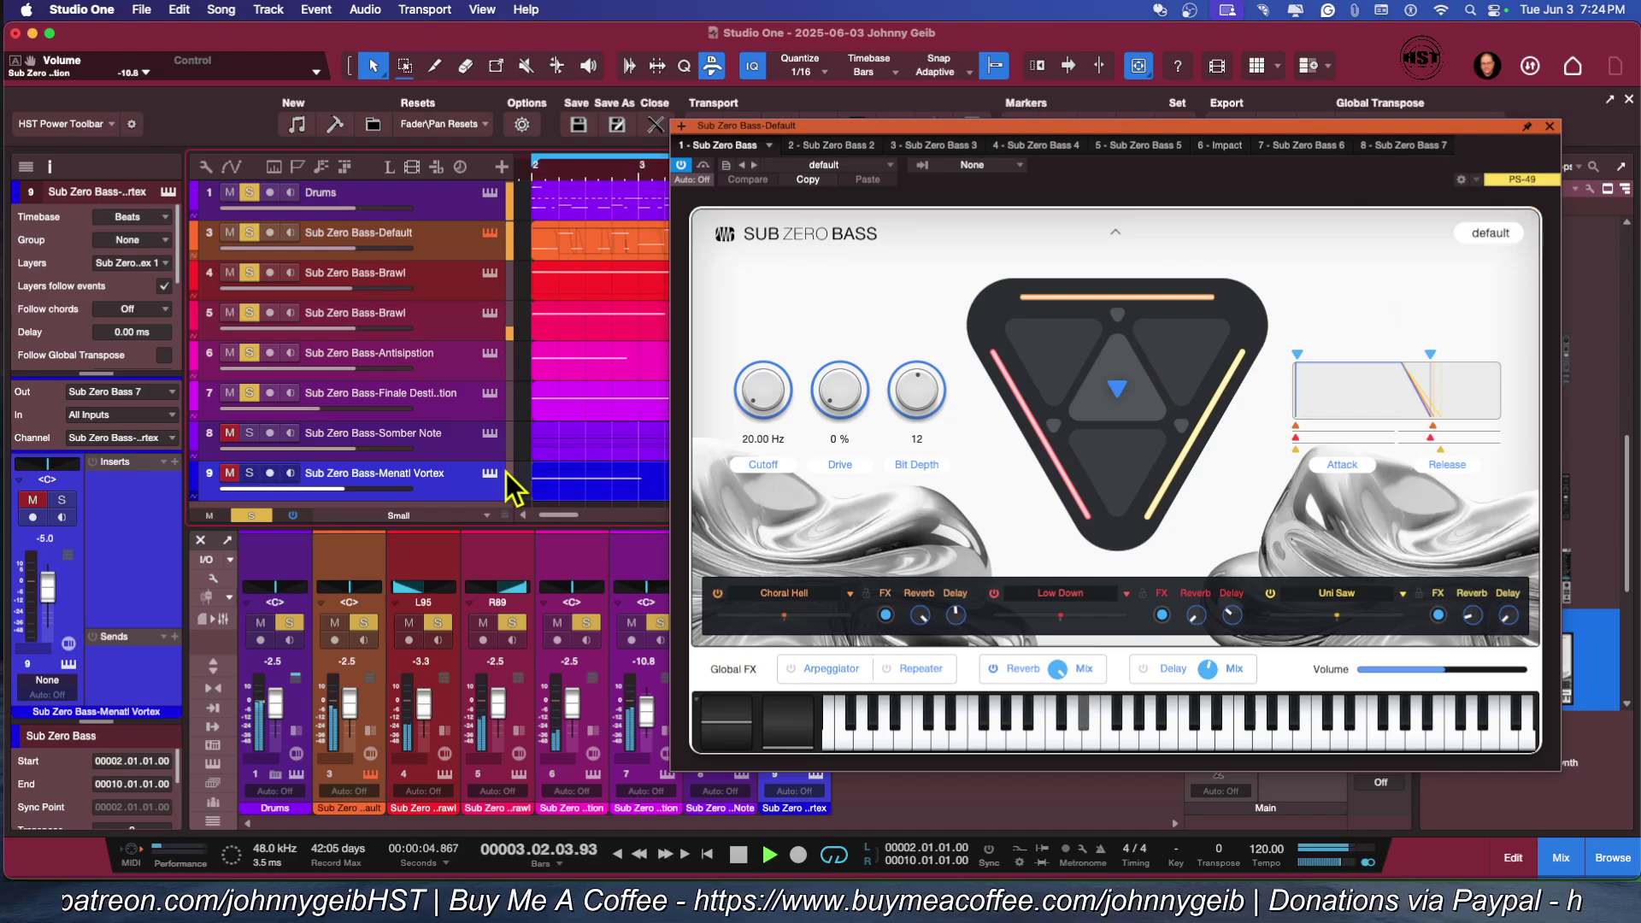
left_click(250, 436)
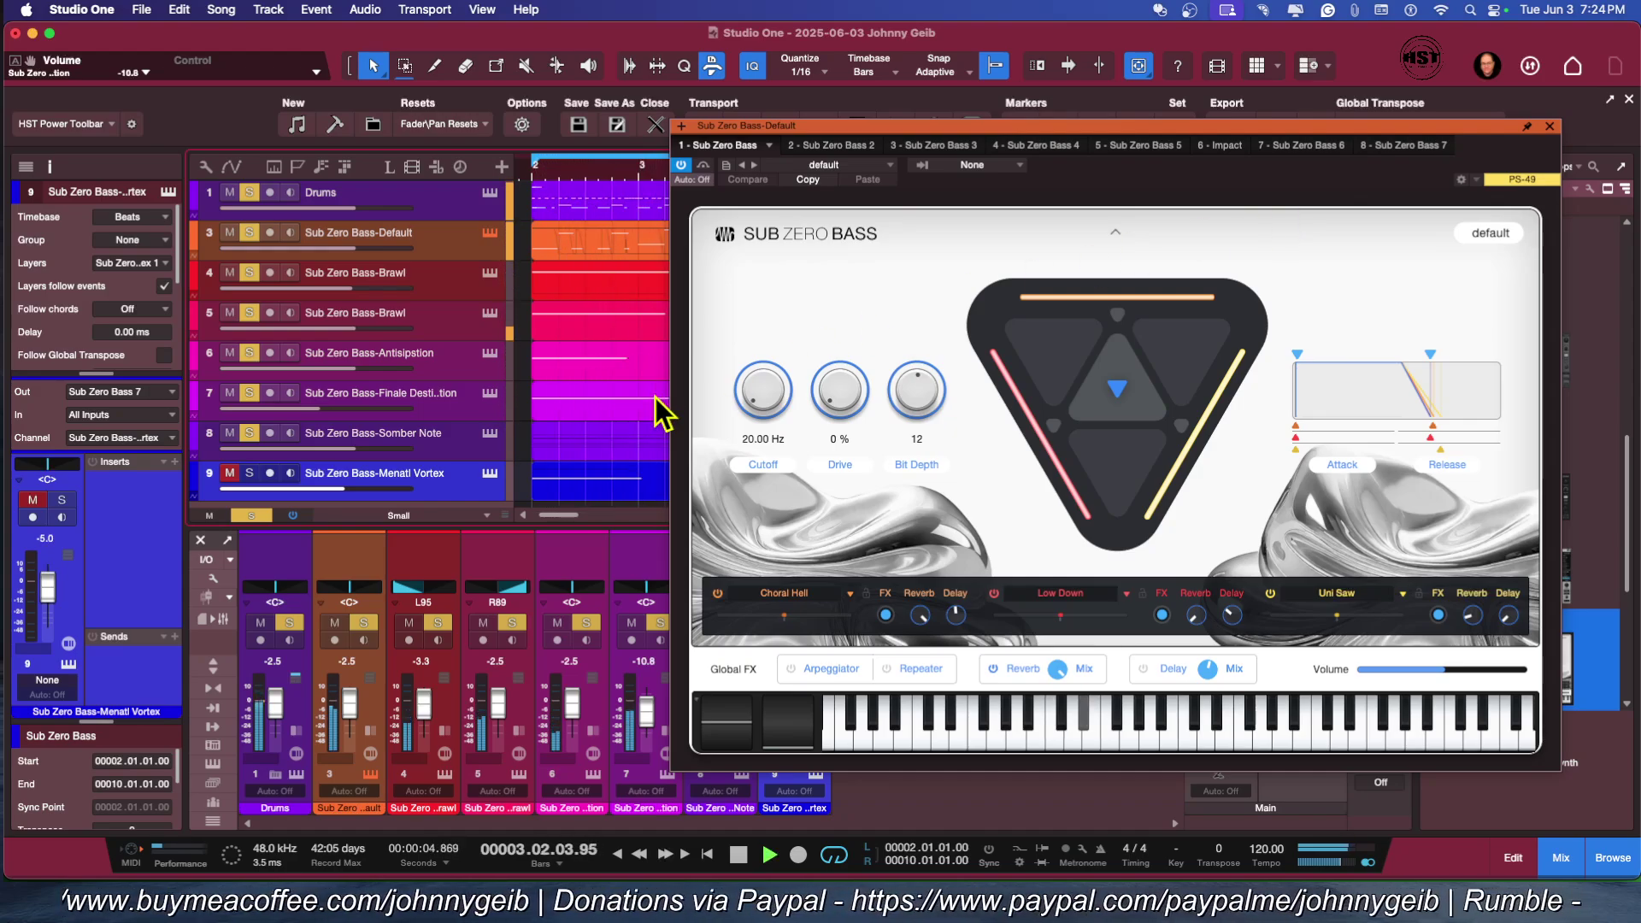
left_click(245, 474)
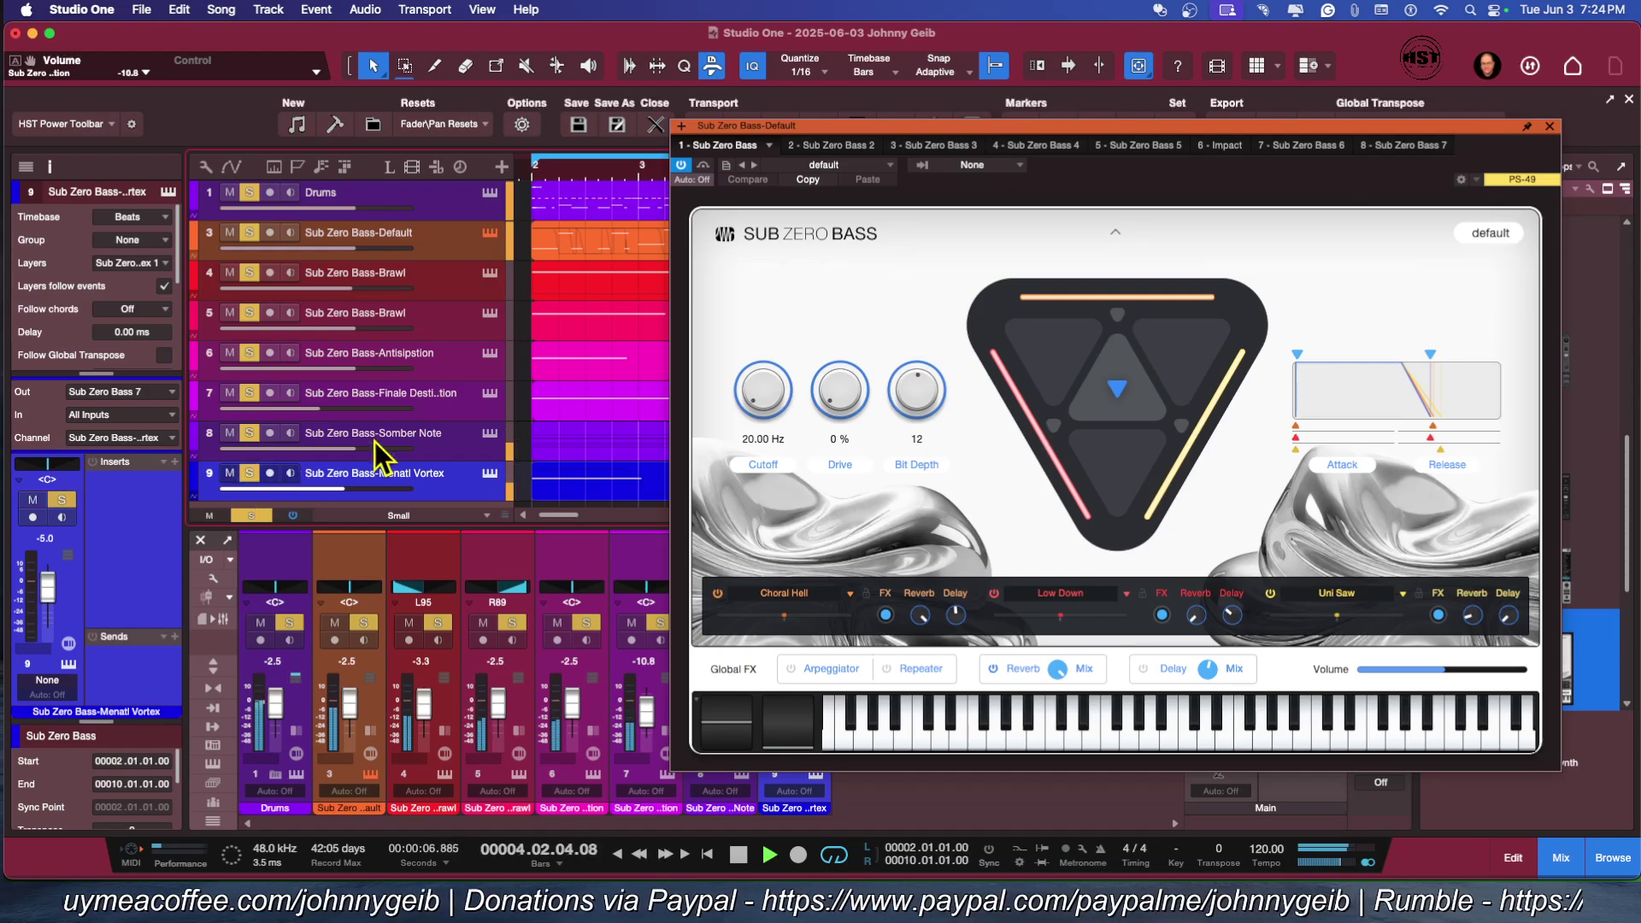
left_click_drag(1358, 129, 1087, 113)
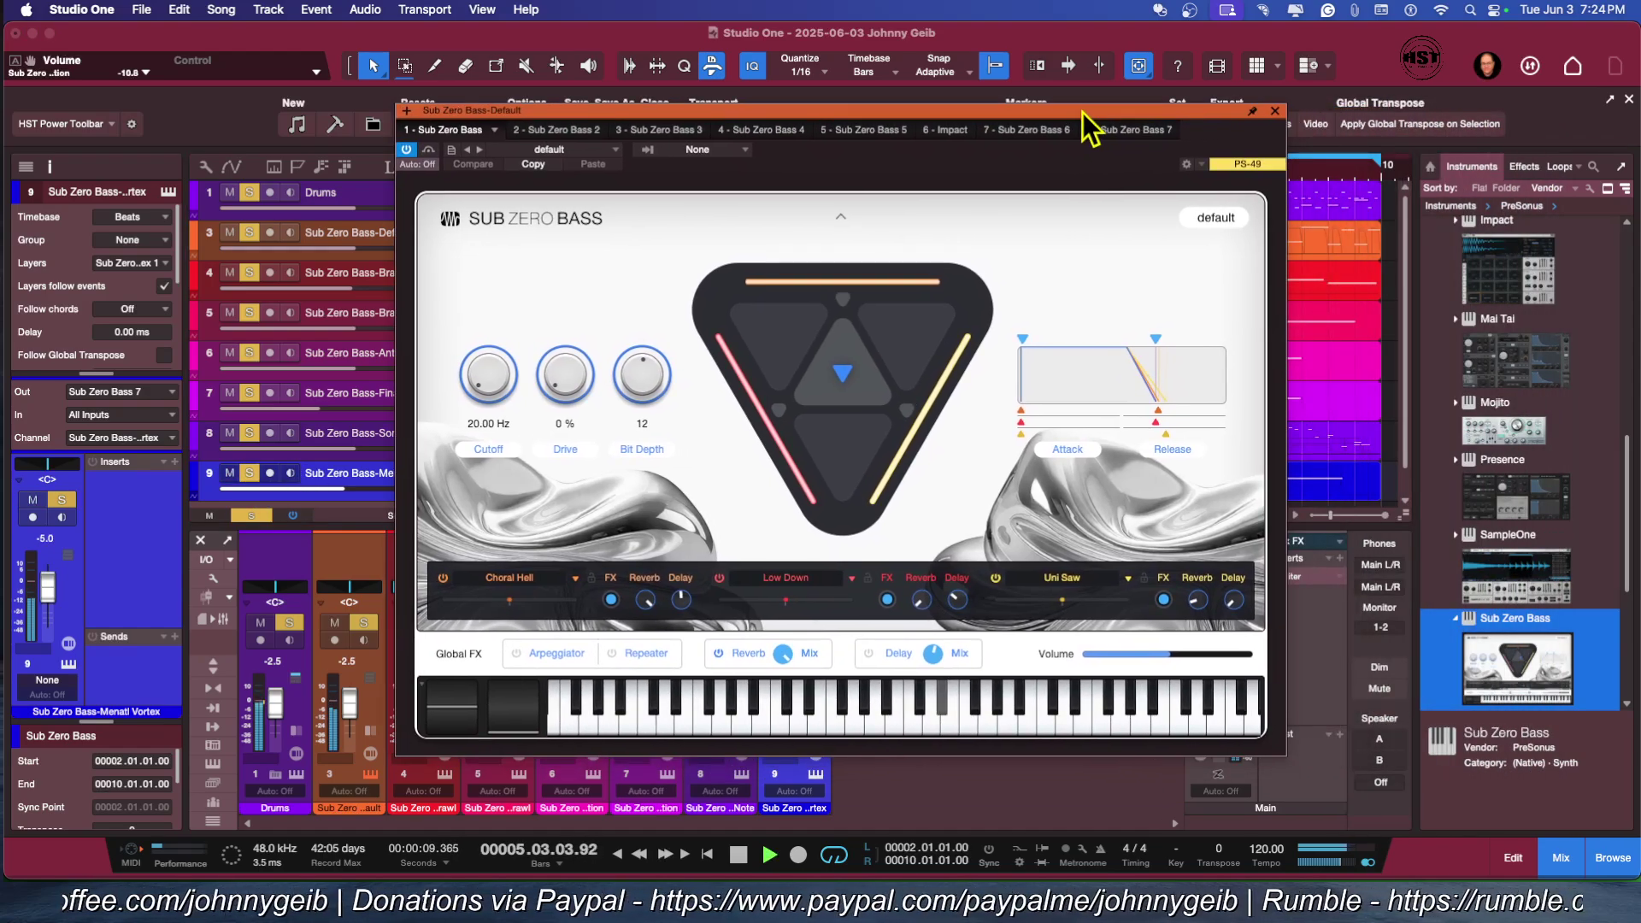
Step: Close the synth editor, raise the Menatl Vortex track to -2.1 dB, and clear all solos
left_click(1275, 111)
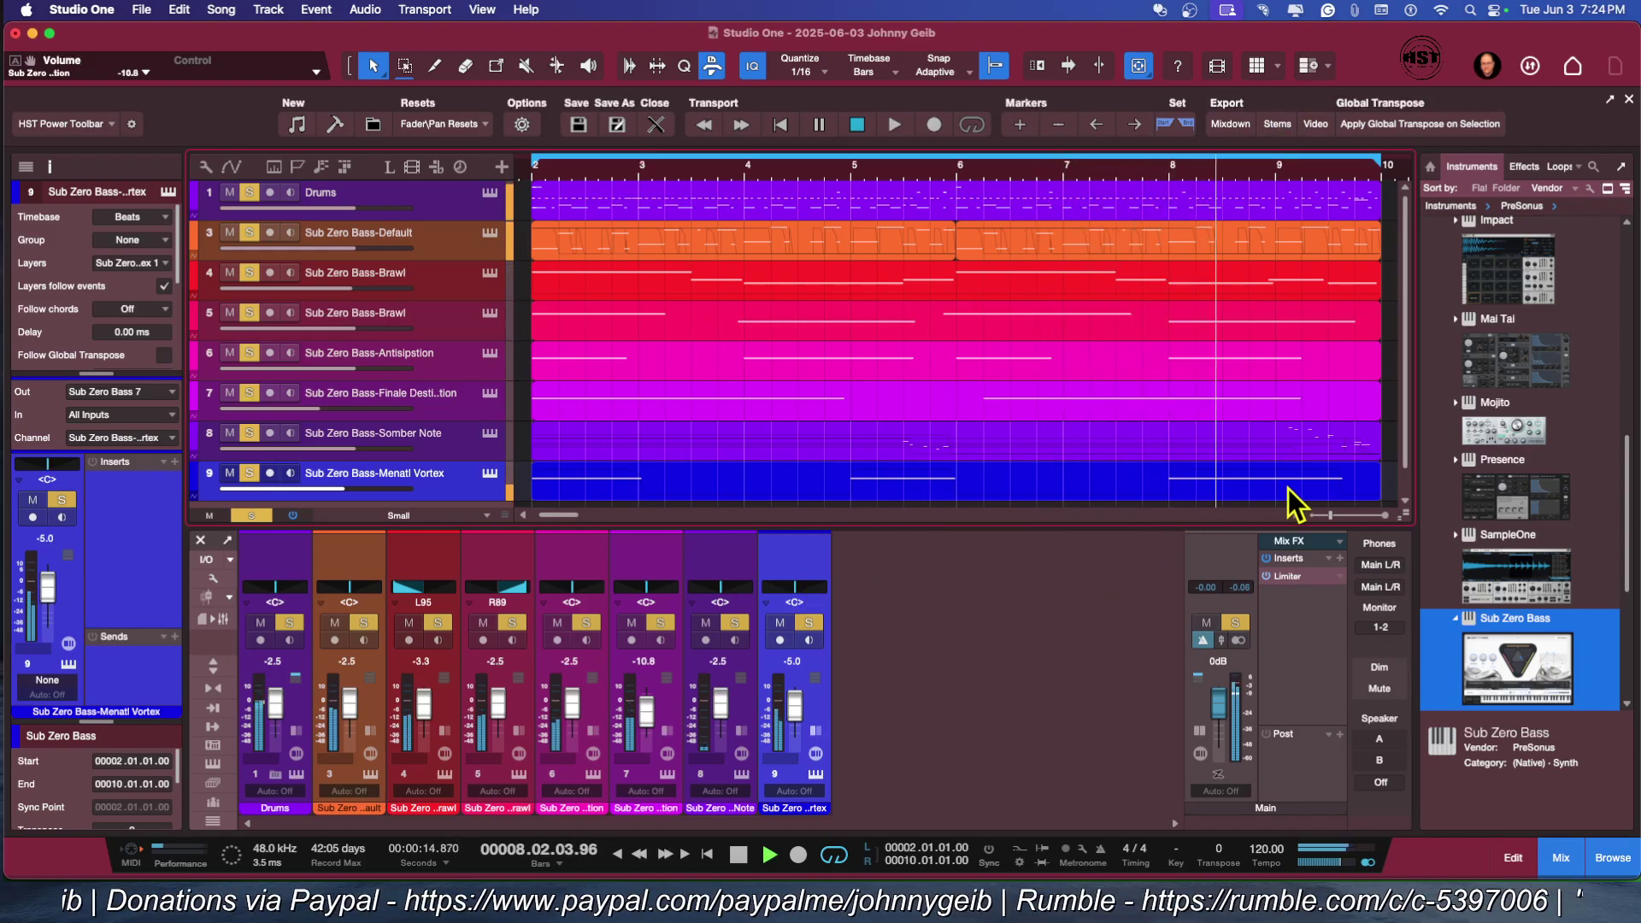
left_click_drag(348, 493, 359, 491)
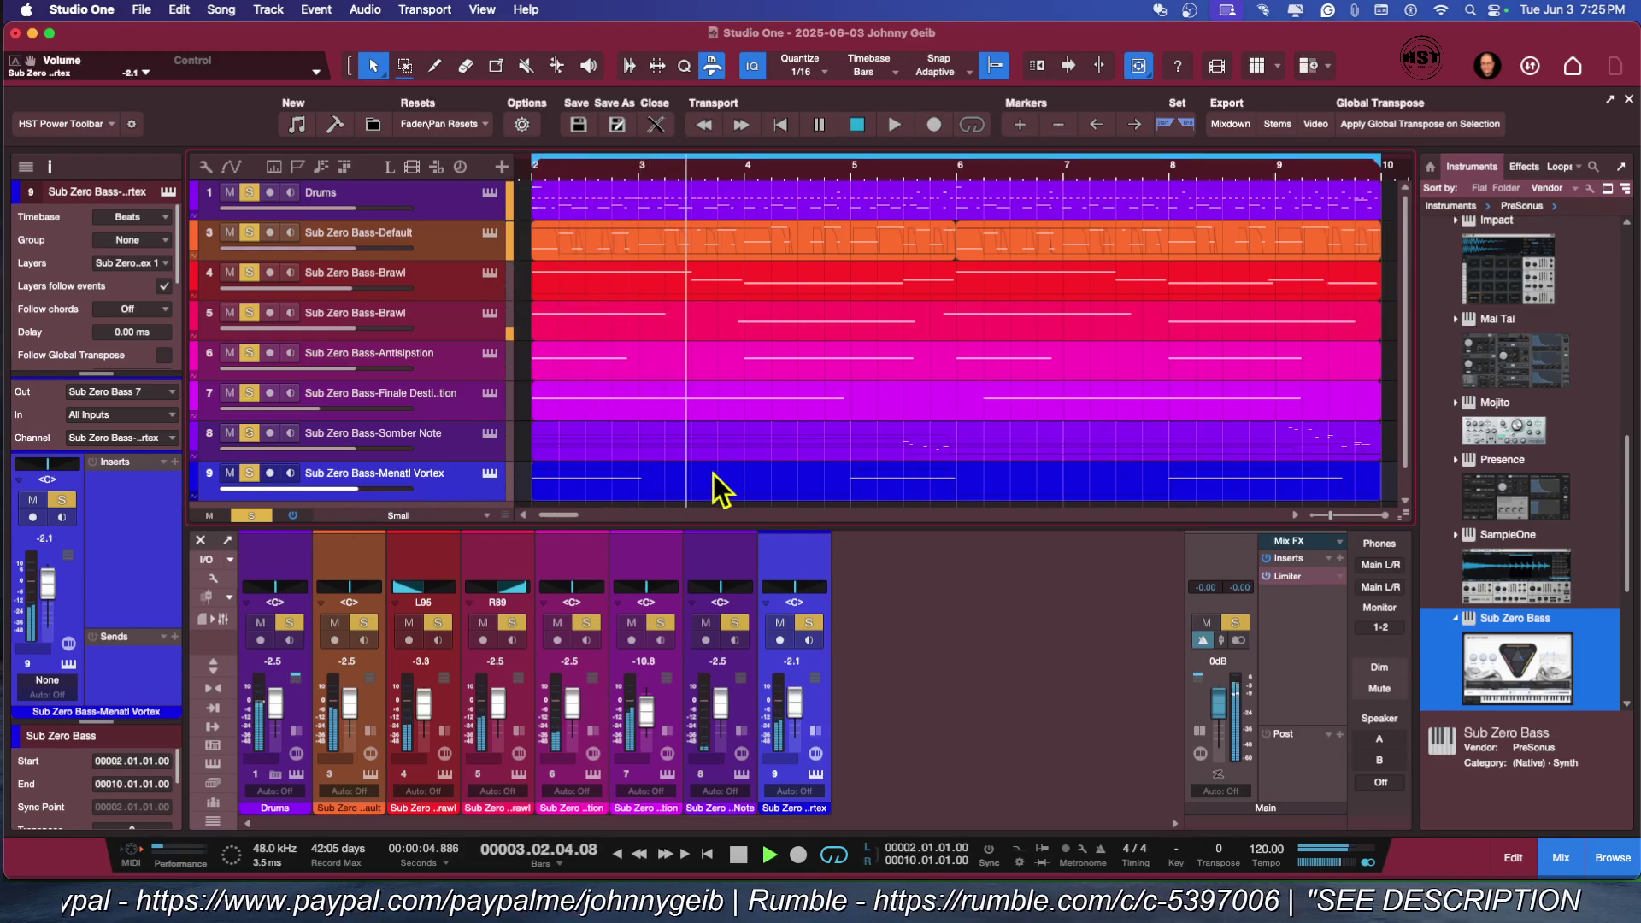
left_click(251, 515)
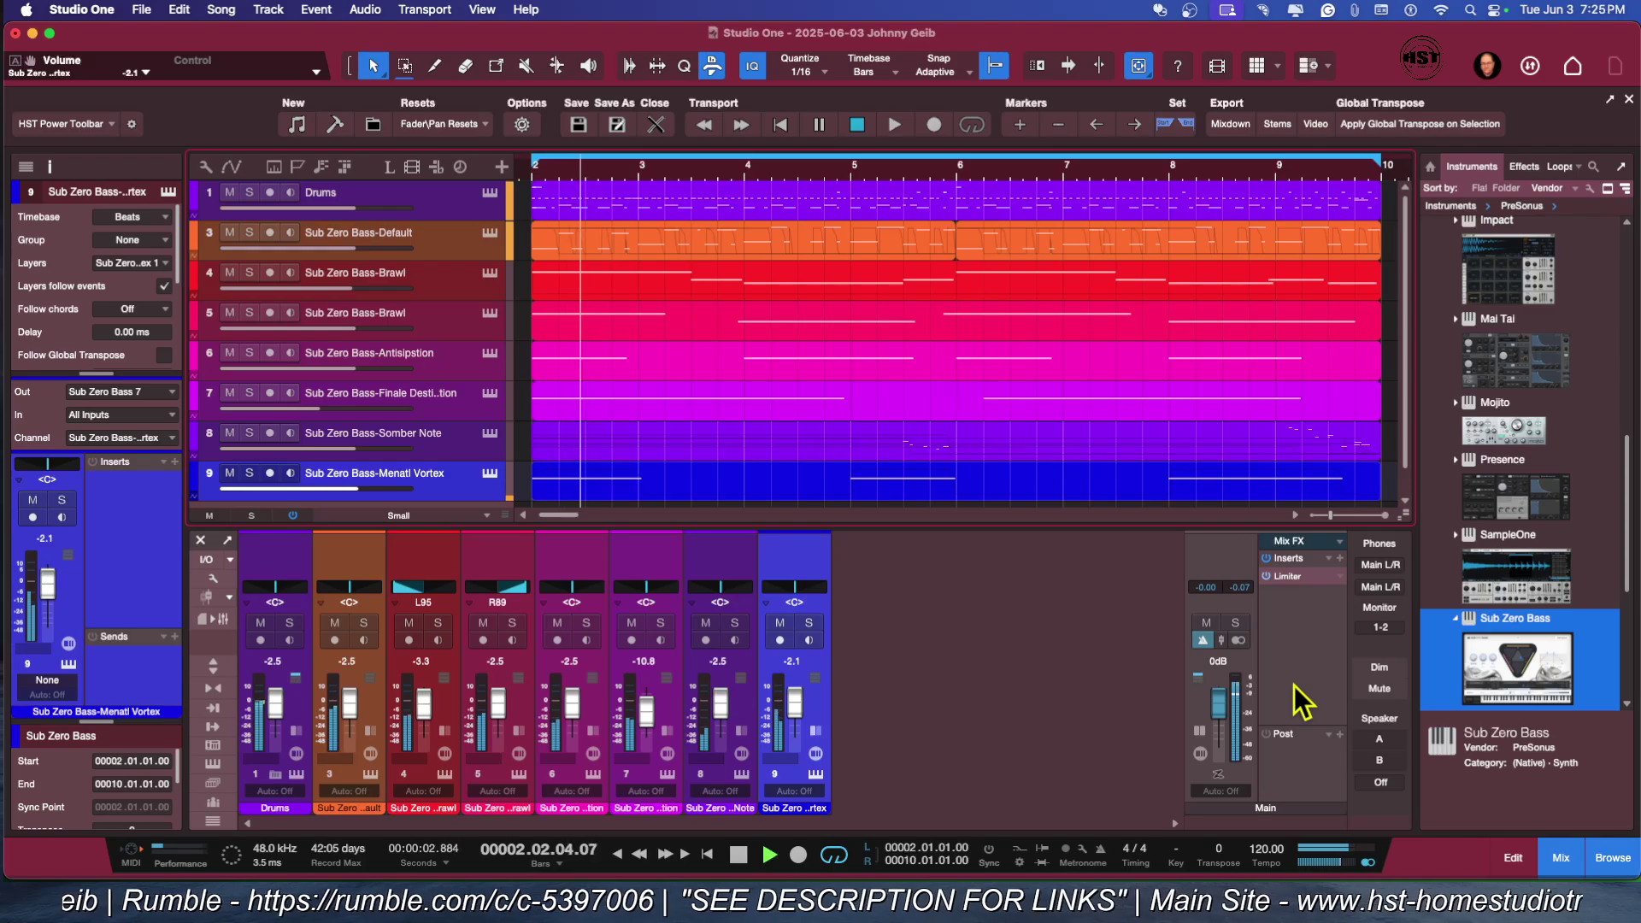
Step: Stop playback, then replay the full song from the start and stop
key("space")
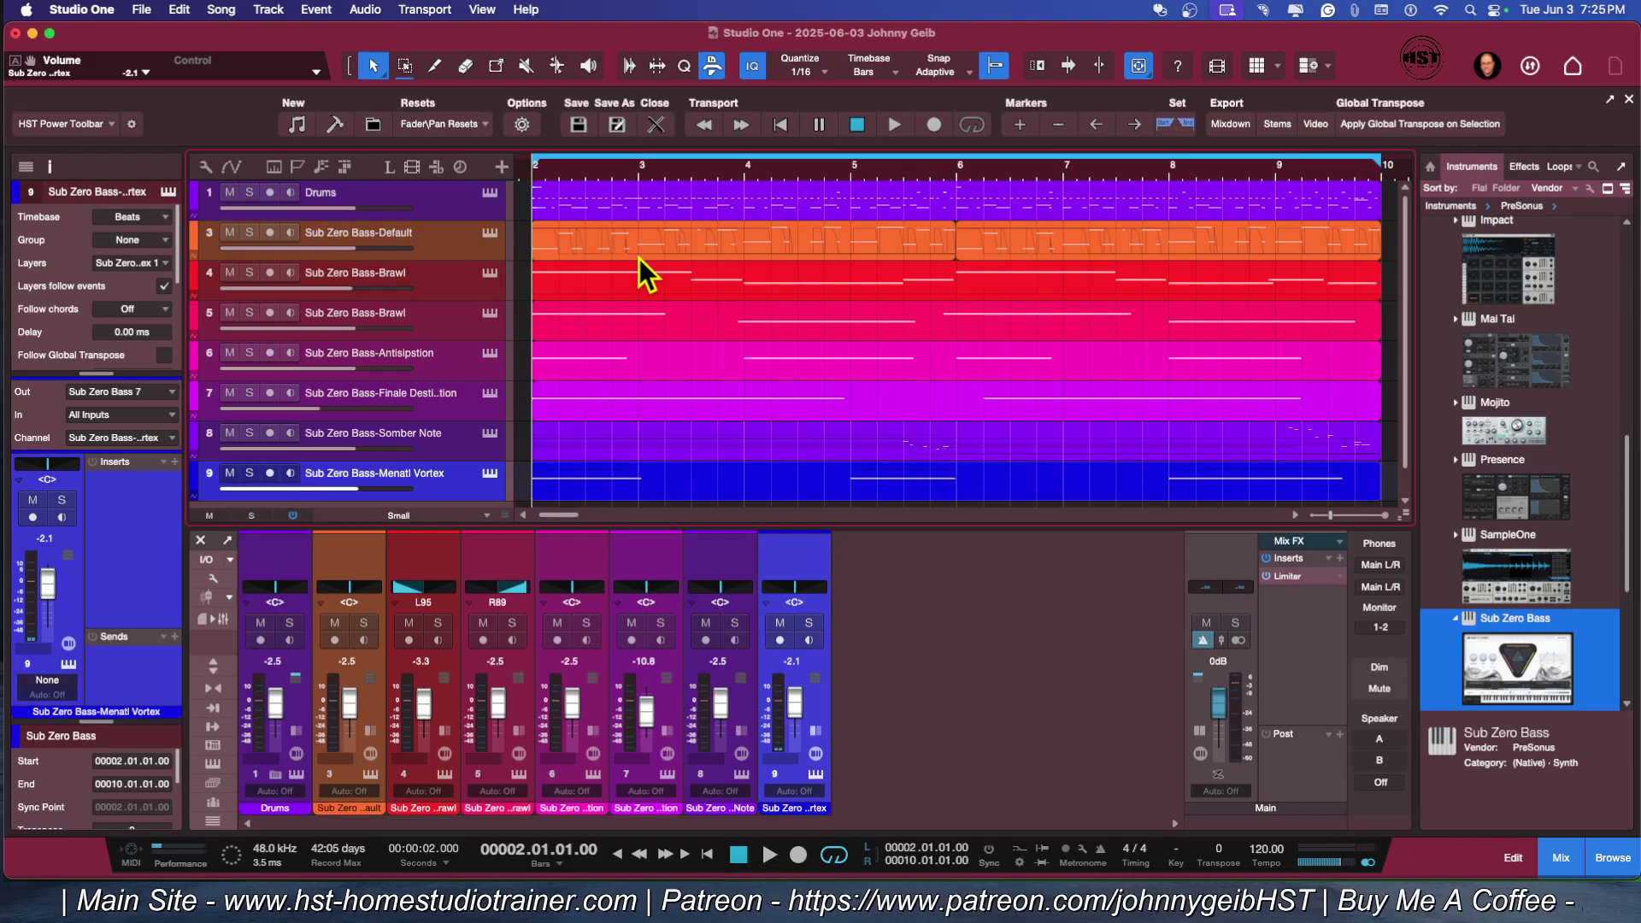
key("space")
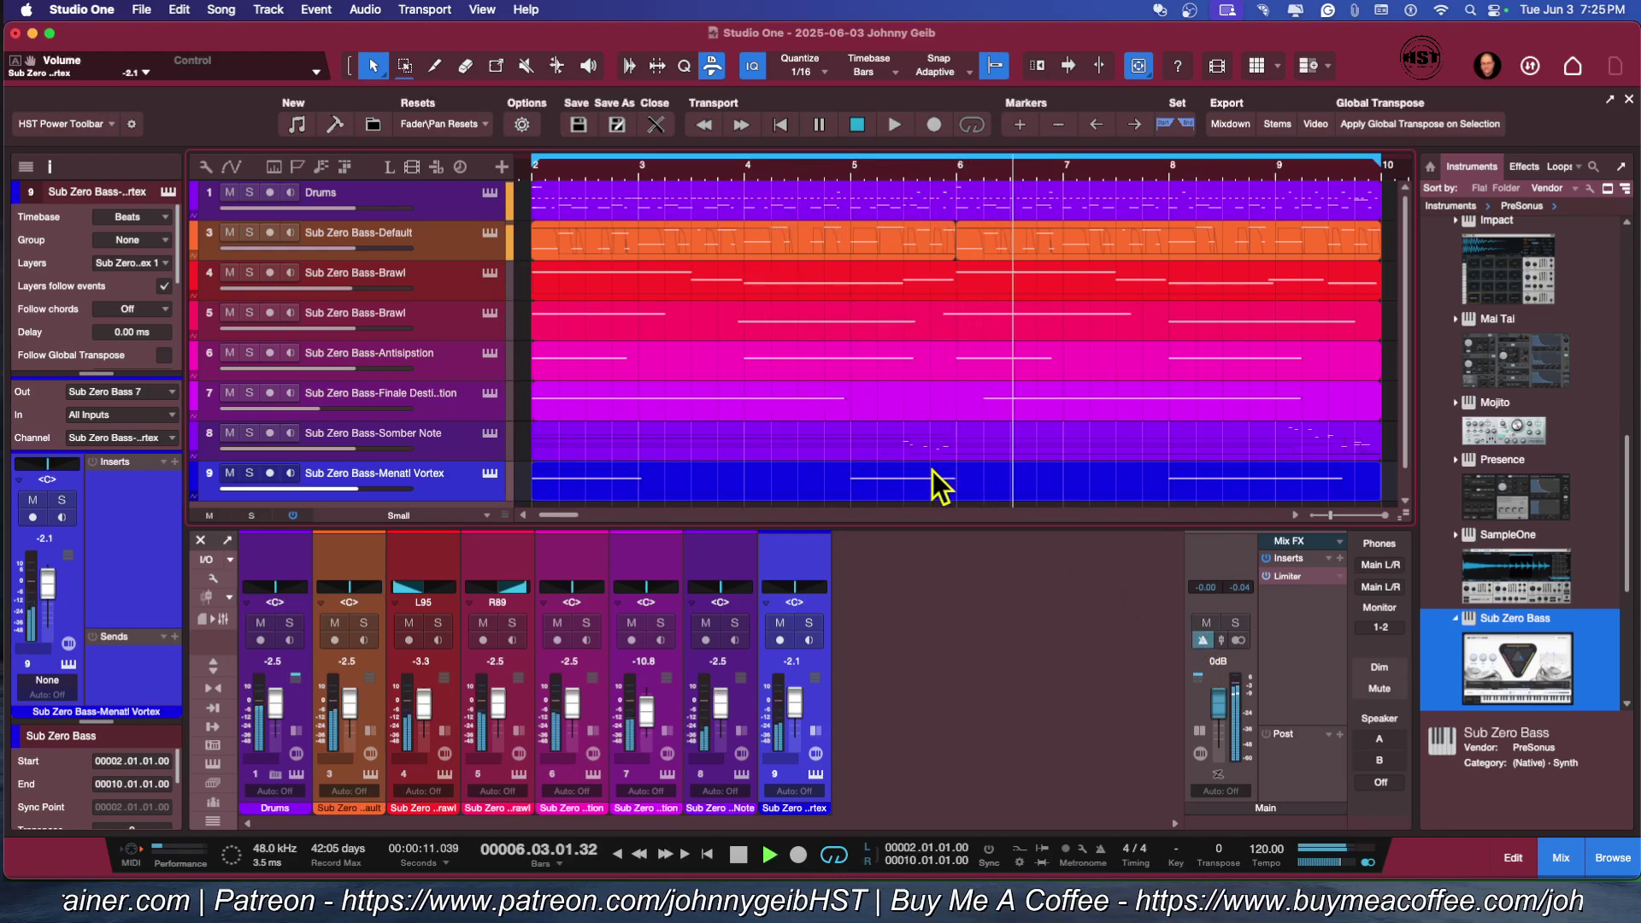
key("space")
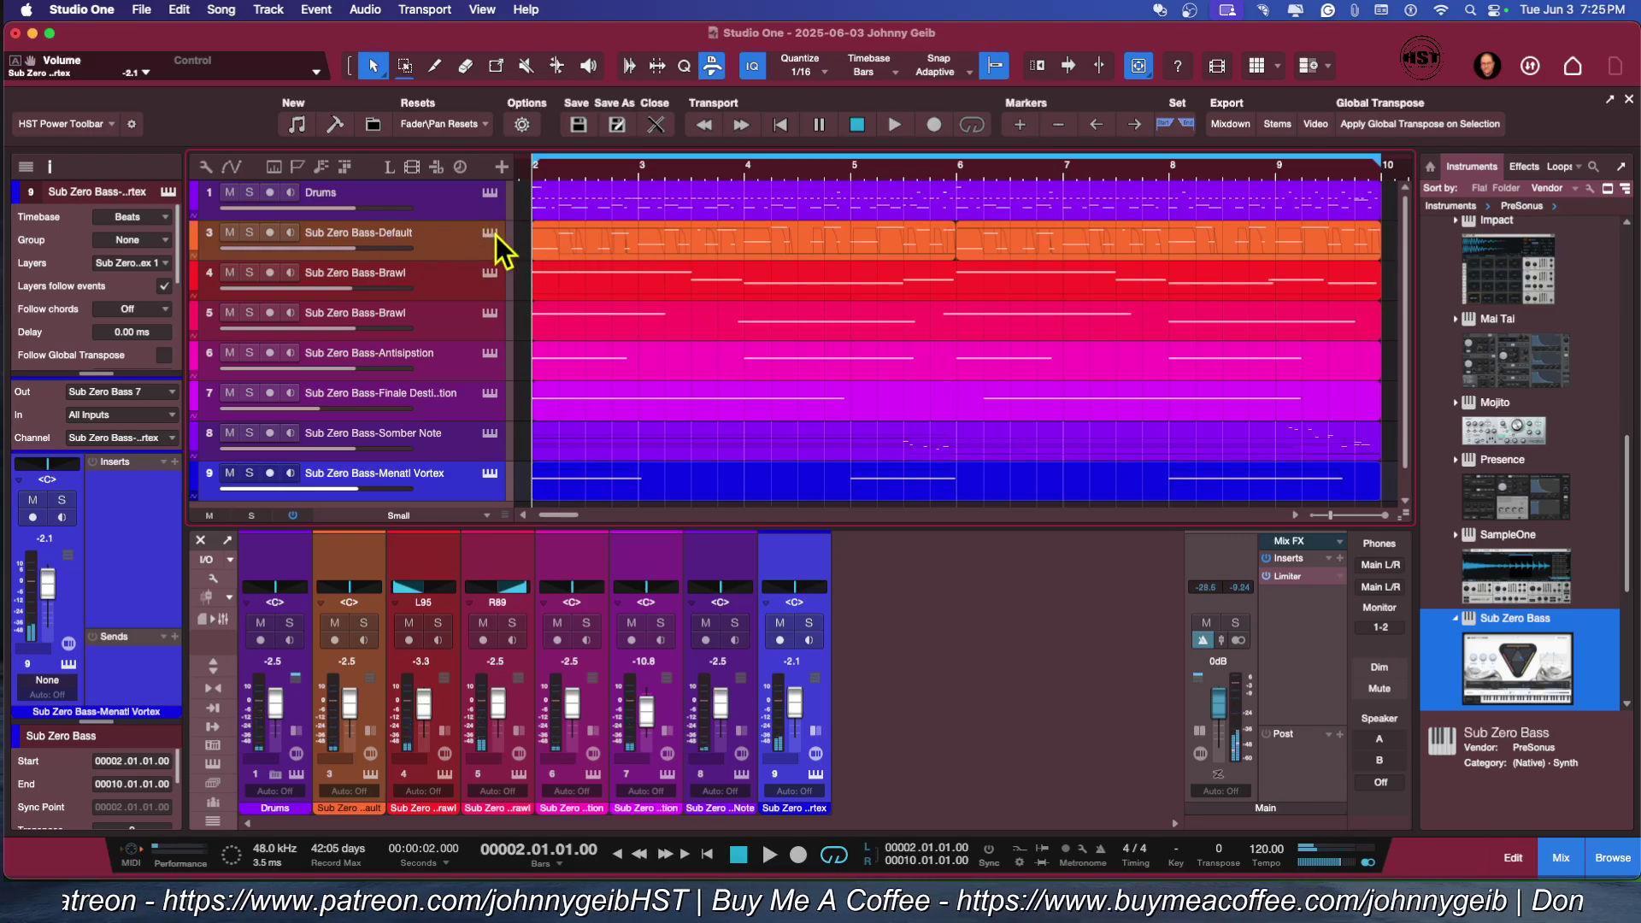
Step: Open the Sub Zero Bass-Default editor and record-arm the Sub Zero Bass-Default track
left_click(491, 235)
left_click_drag(787, 109, 735, 96)
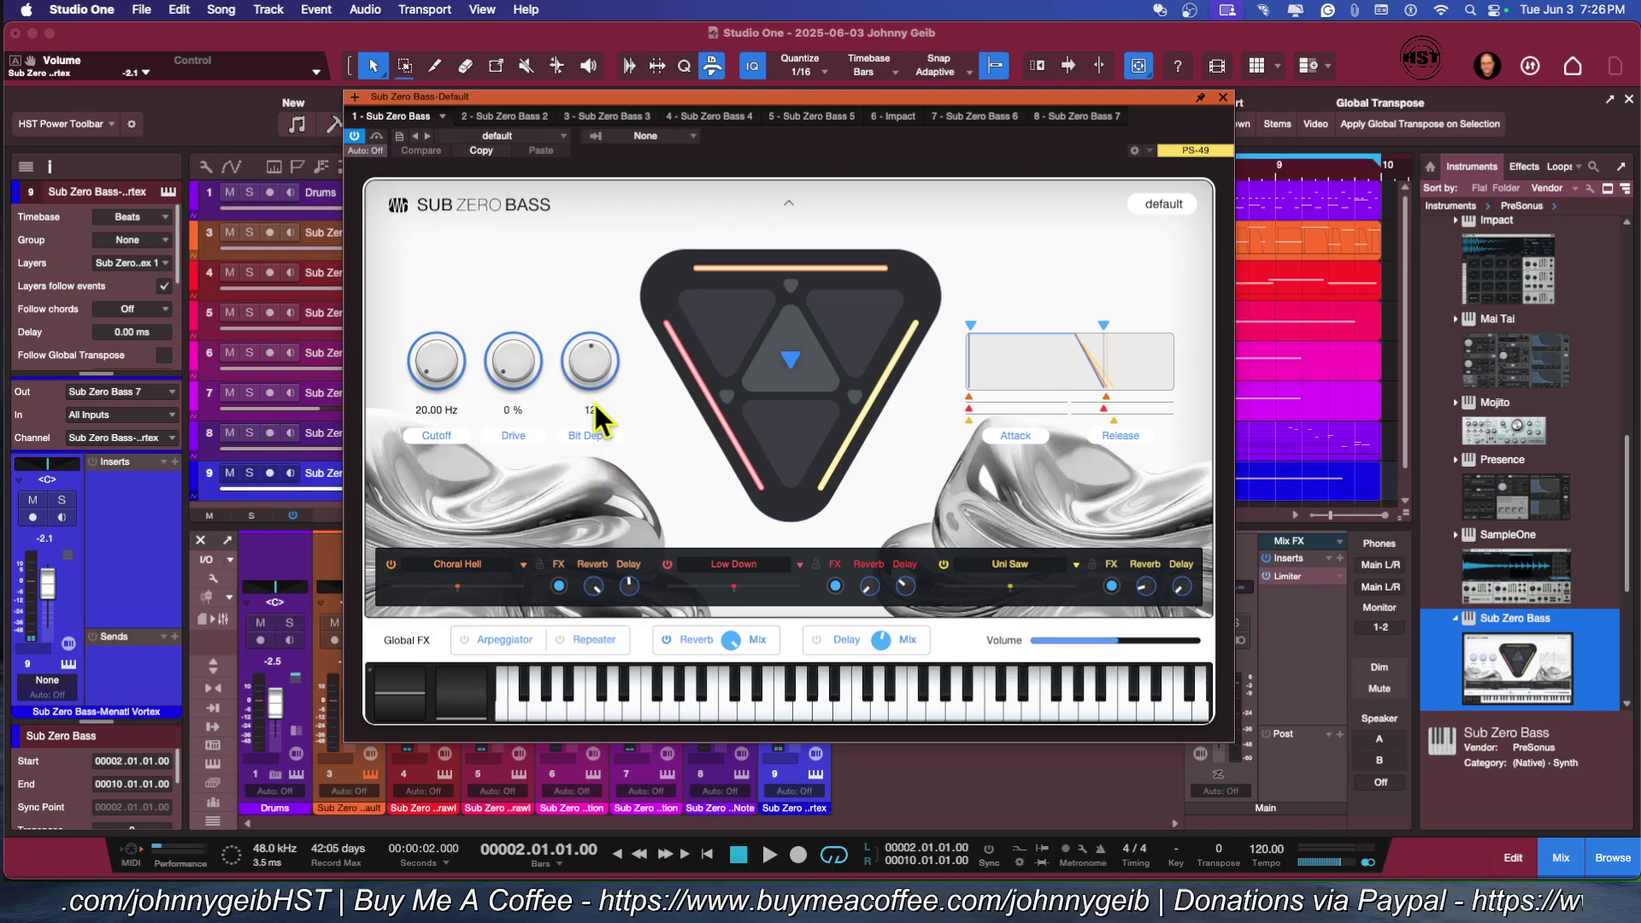
left_click(270, 192)
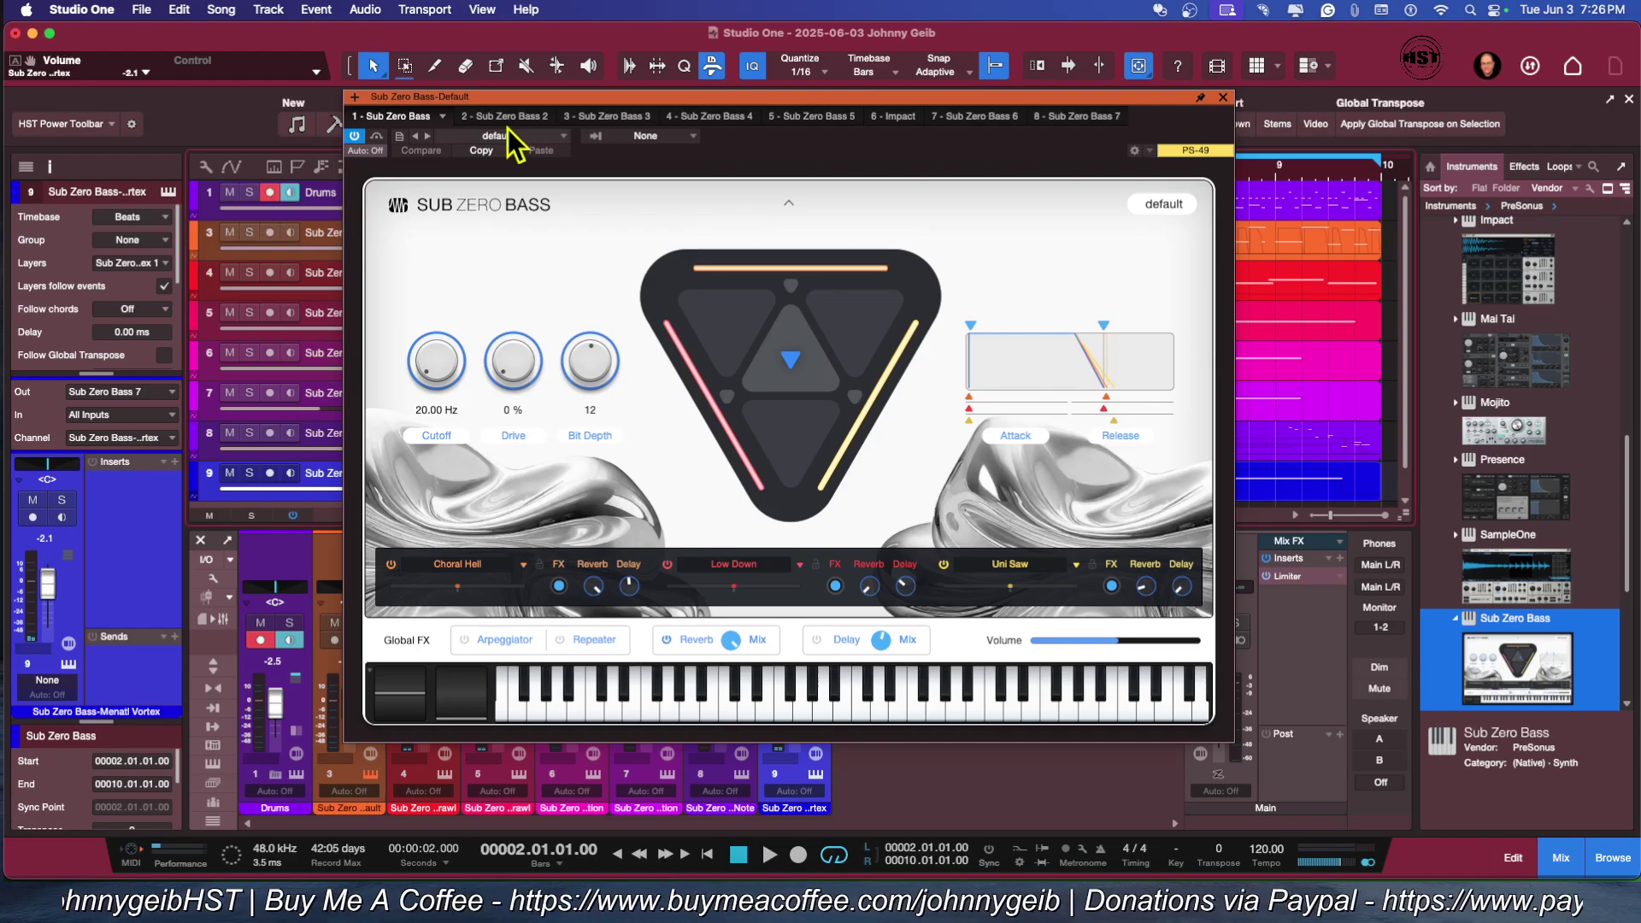
left_click_drag(575, 101, 621, 99)
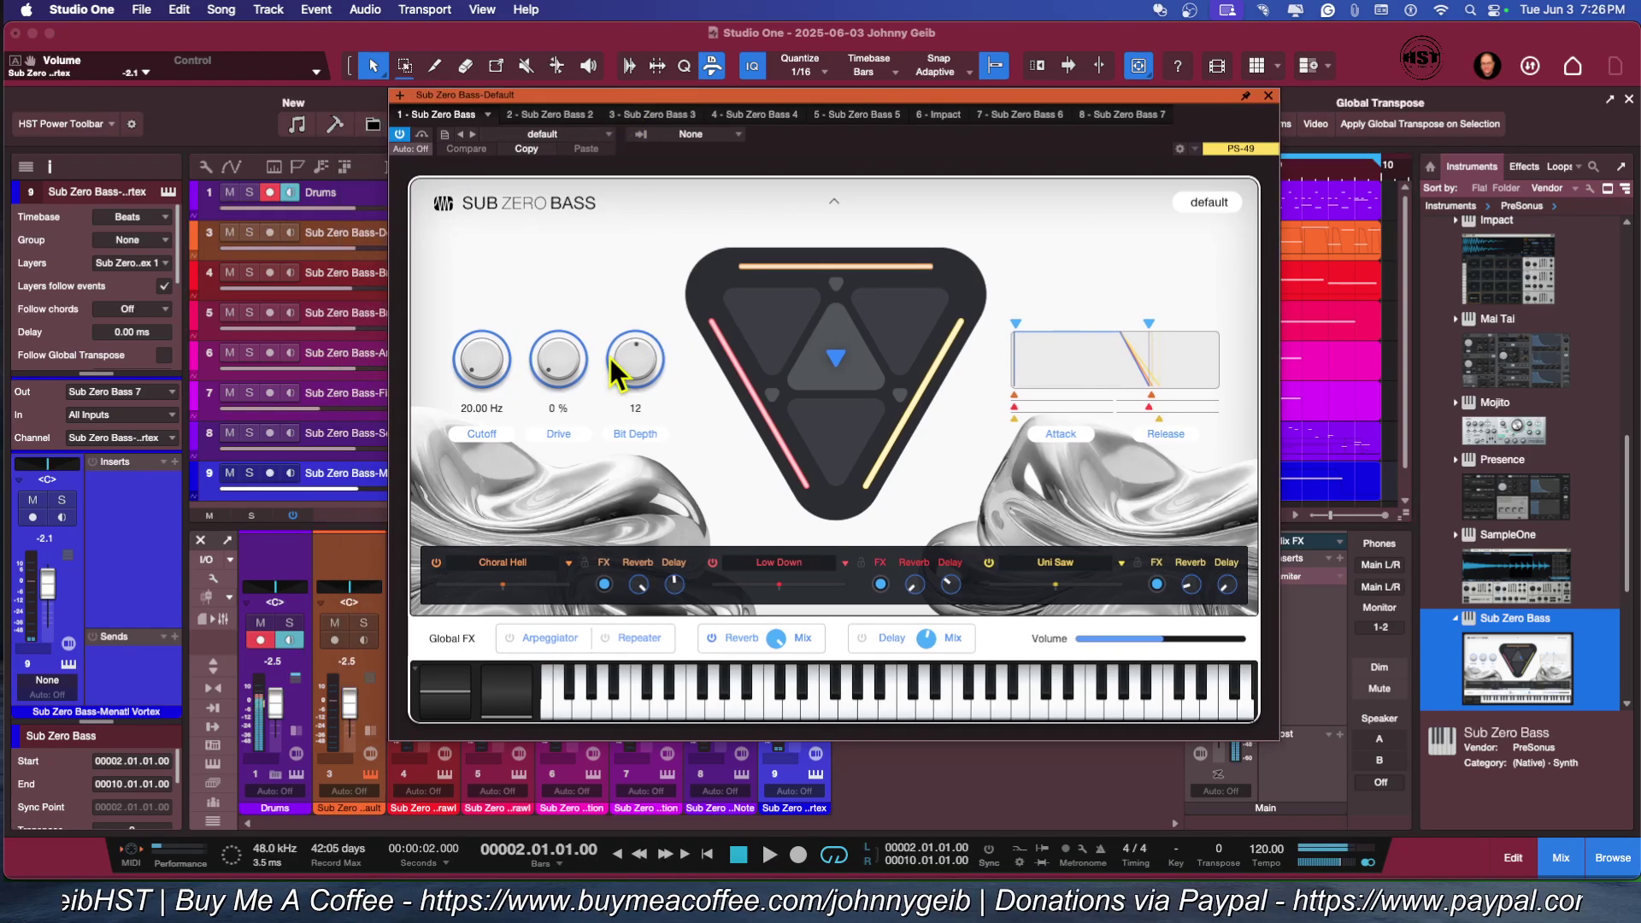
left_click(270, 233)
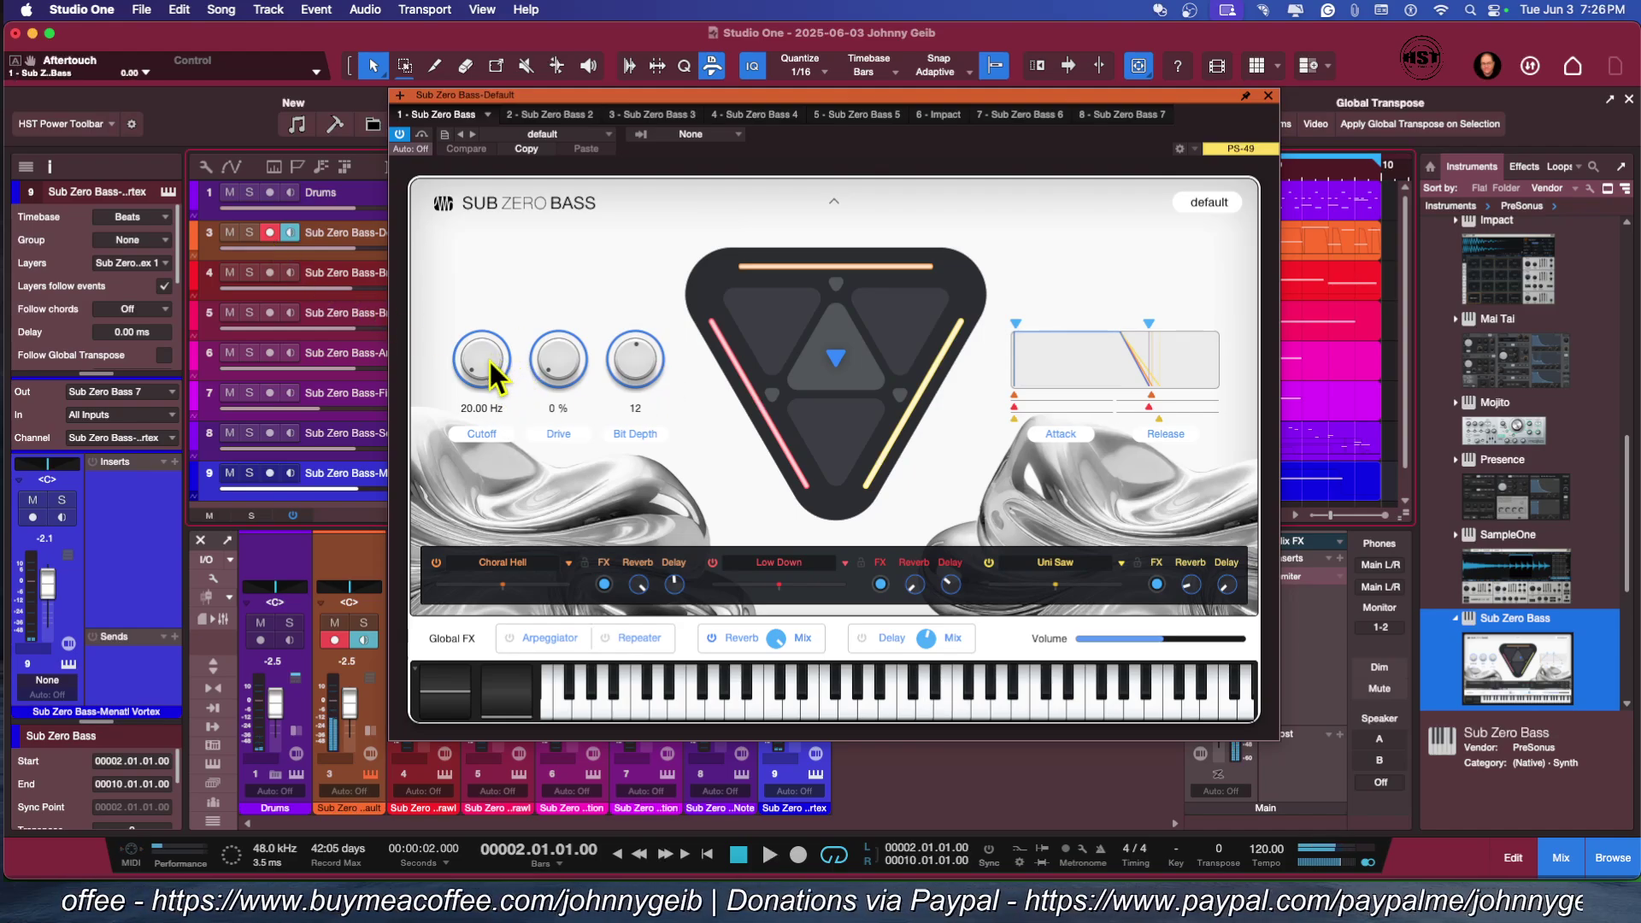
Step: Set Cutoff to 24.61 Hz, Drive to 3 % and Bit Depth to 24
mouse_move(478, 362)
left_mouse_down()
mouse_move(470, 196)
mouse_move(477, 346)
left_mouse_up()
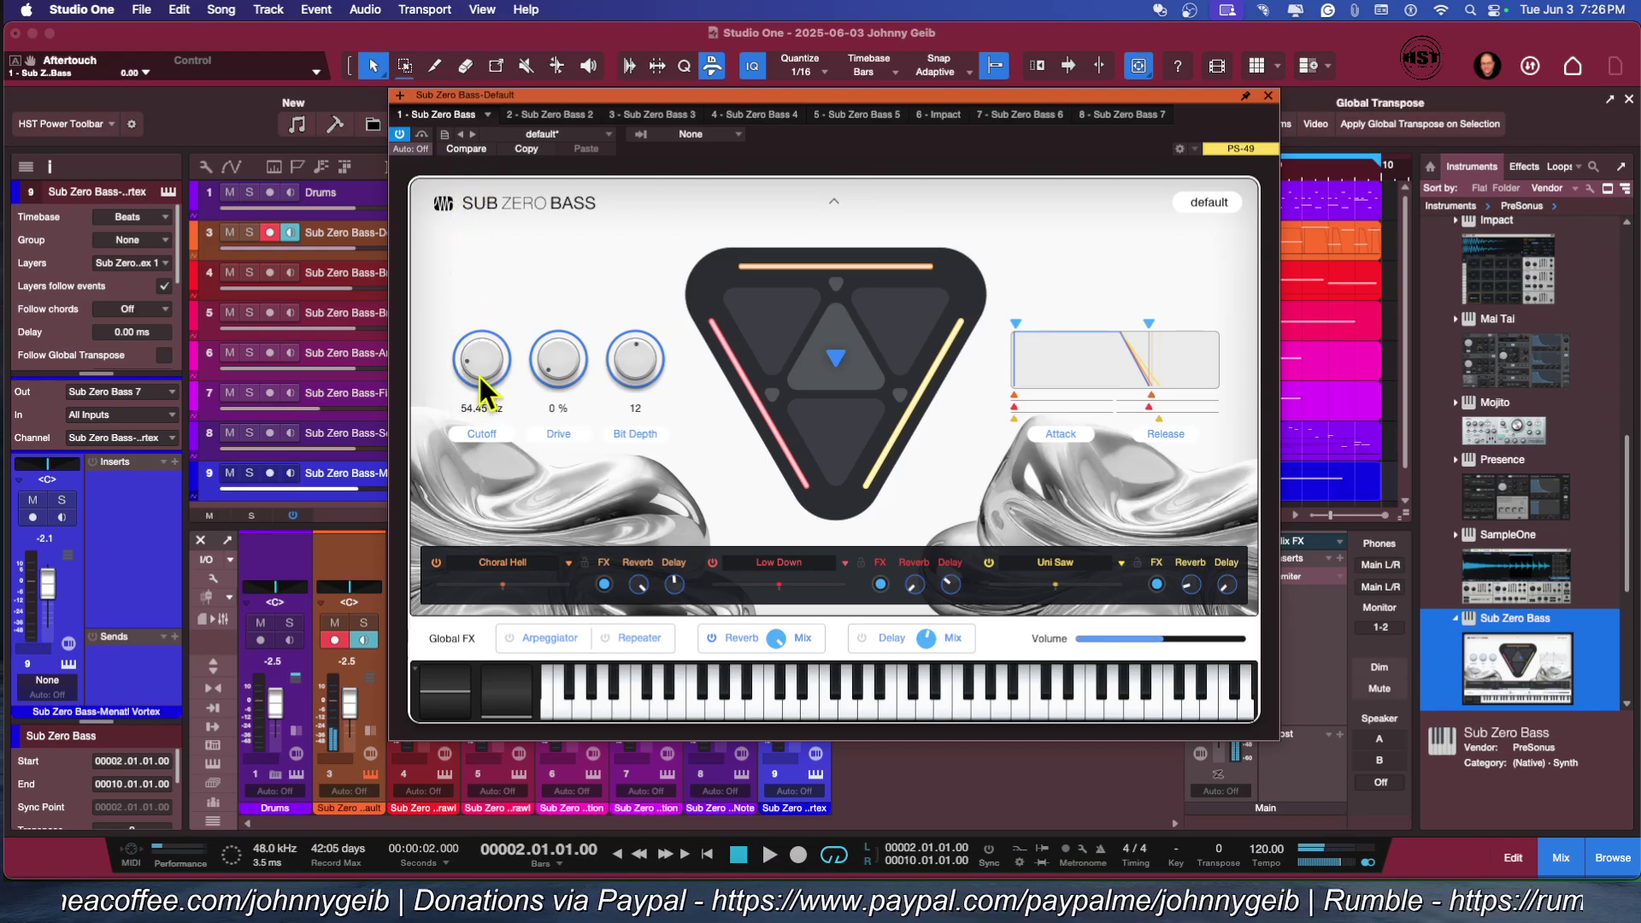
mouse_move(482, 352)
left_mouse_down()
mouse_move(479, 337)
mouse_move(478, 362)
left_mouse_up()
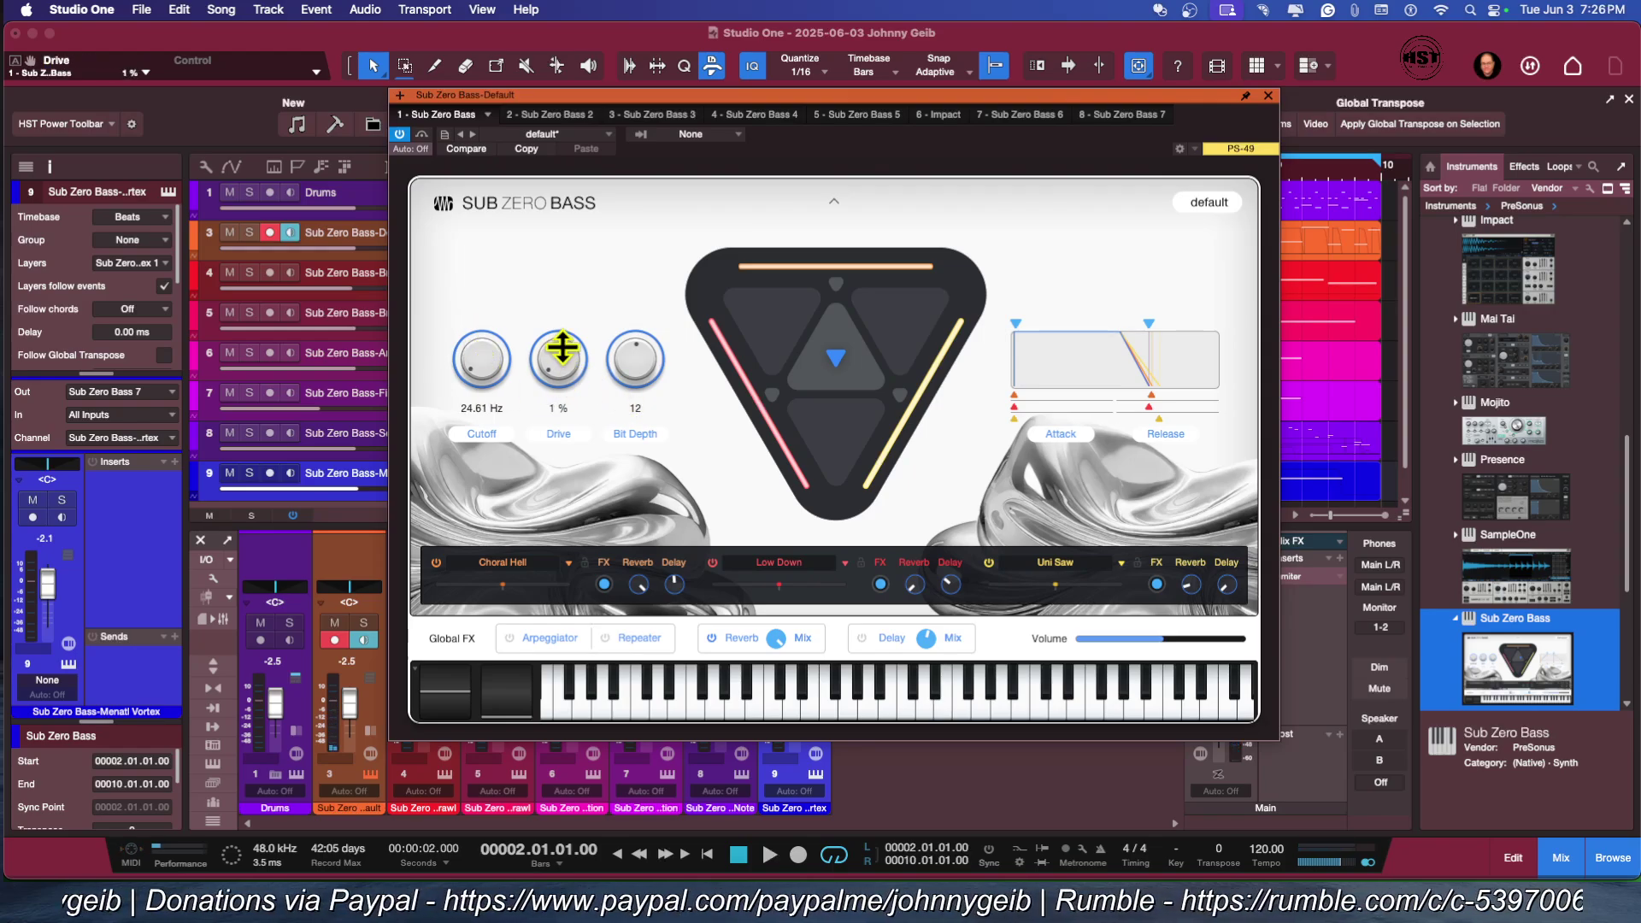
left_click_drag(561, 347, 553, 161)
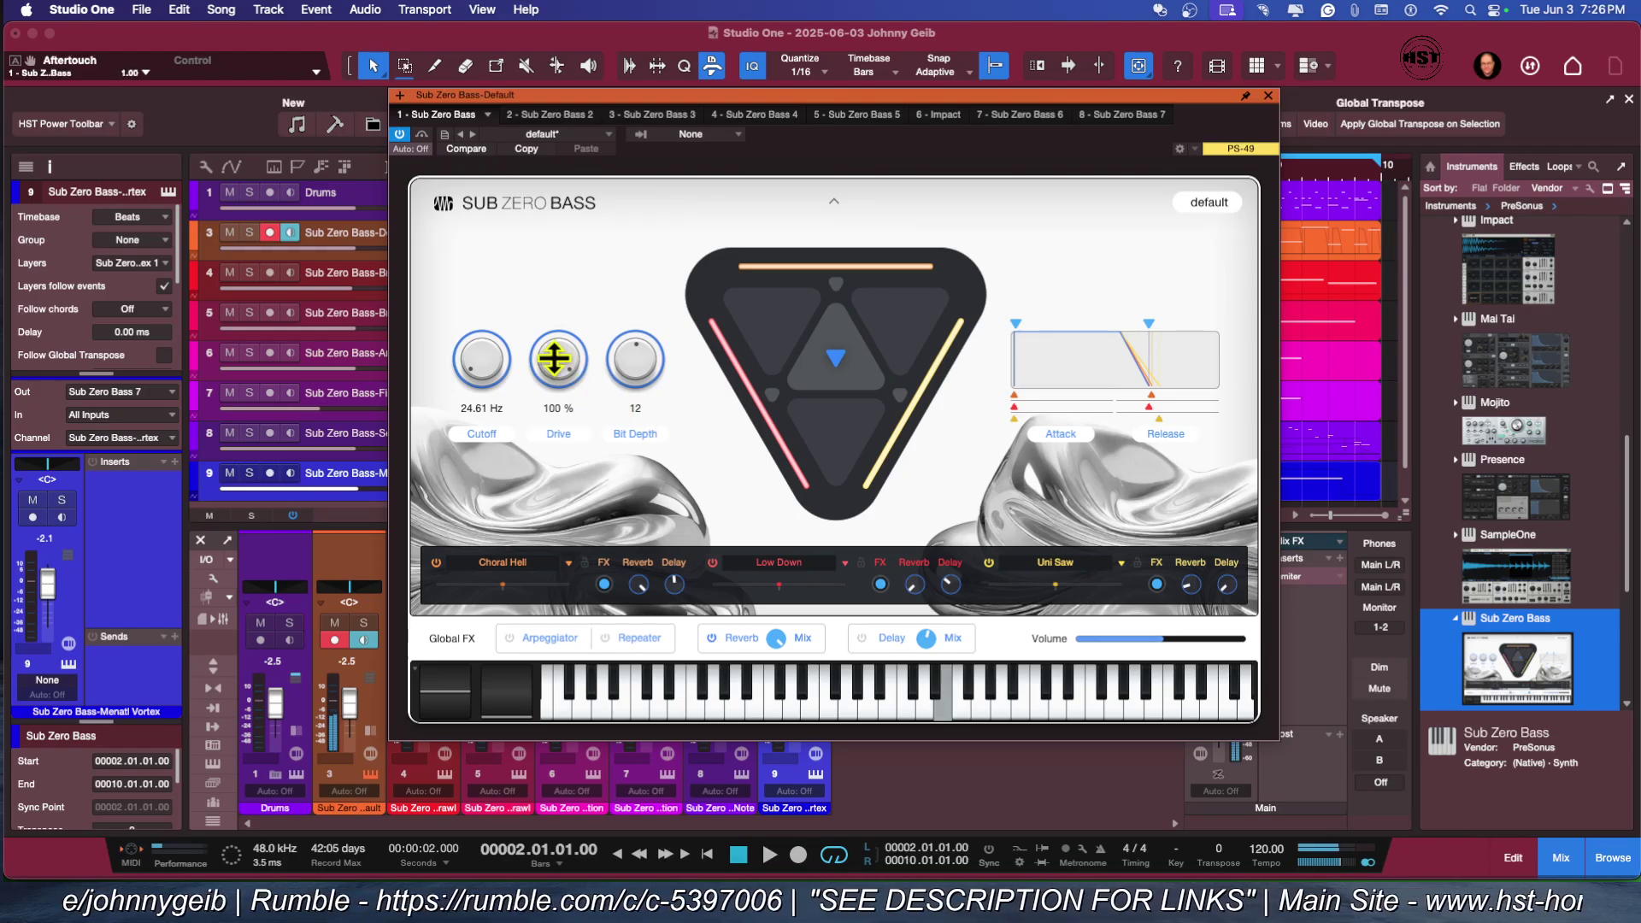
left_click_drag(555, 359, 568, 520)
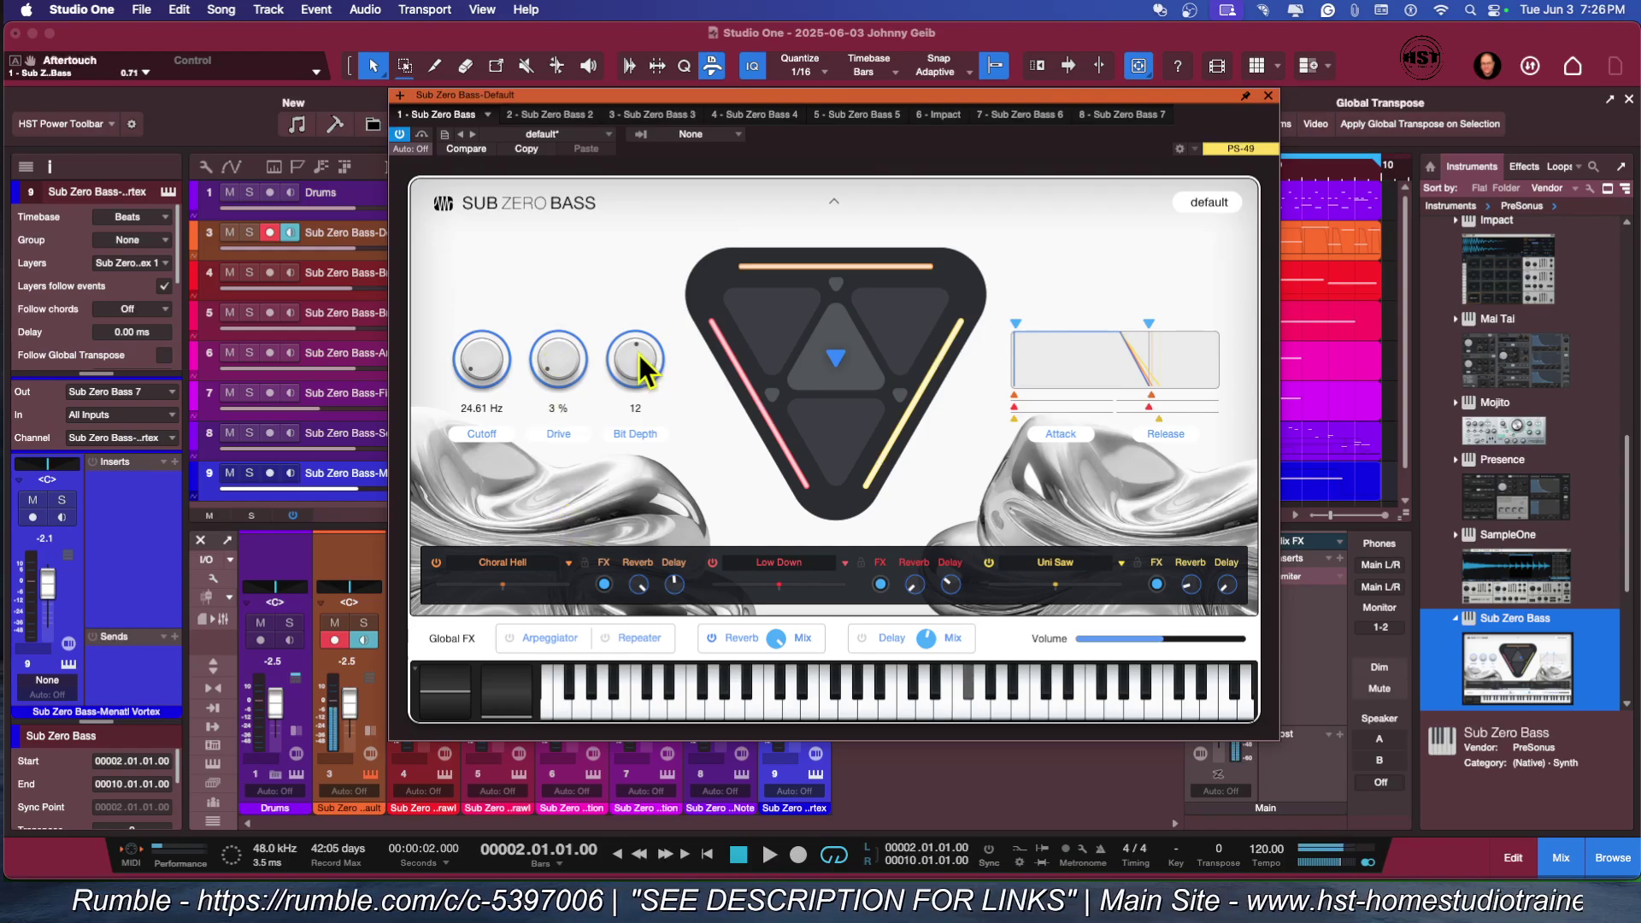
left_click_drag(639, 359, 621, 202)
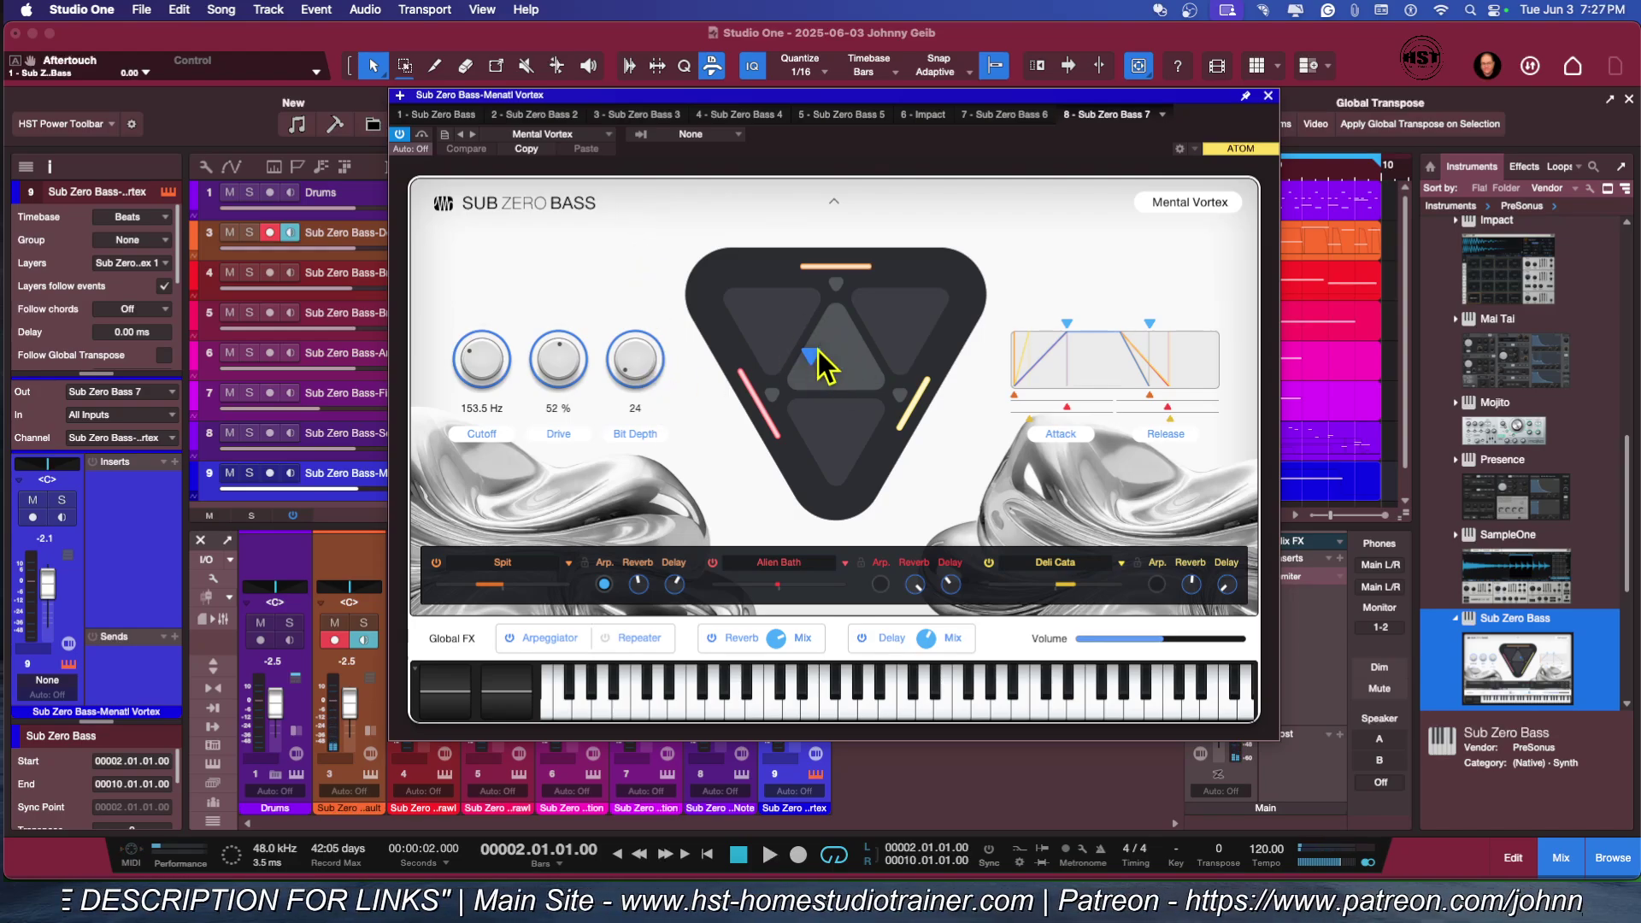
Step: Give Mental Vortex Drive 0 %, Bit Depth 14, and a lower-centre sound blend
mouse_move(820, 363)
left_mouse_down()
mouse_move(838, 370)
mouse_move(772, 308)
mouse_move(906, 423)
mouse_move(810, 309)
left_mouse_up()
left_click_drag(557, 364, 562, 490)
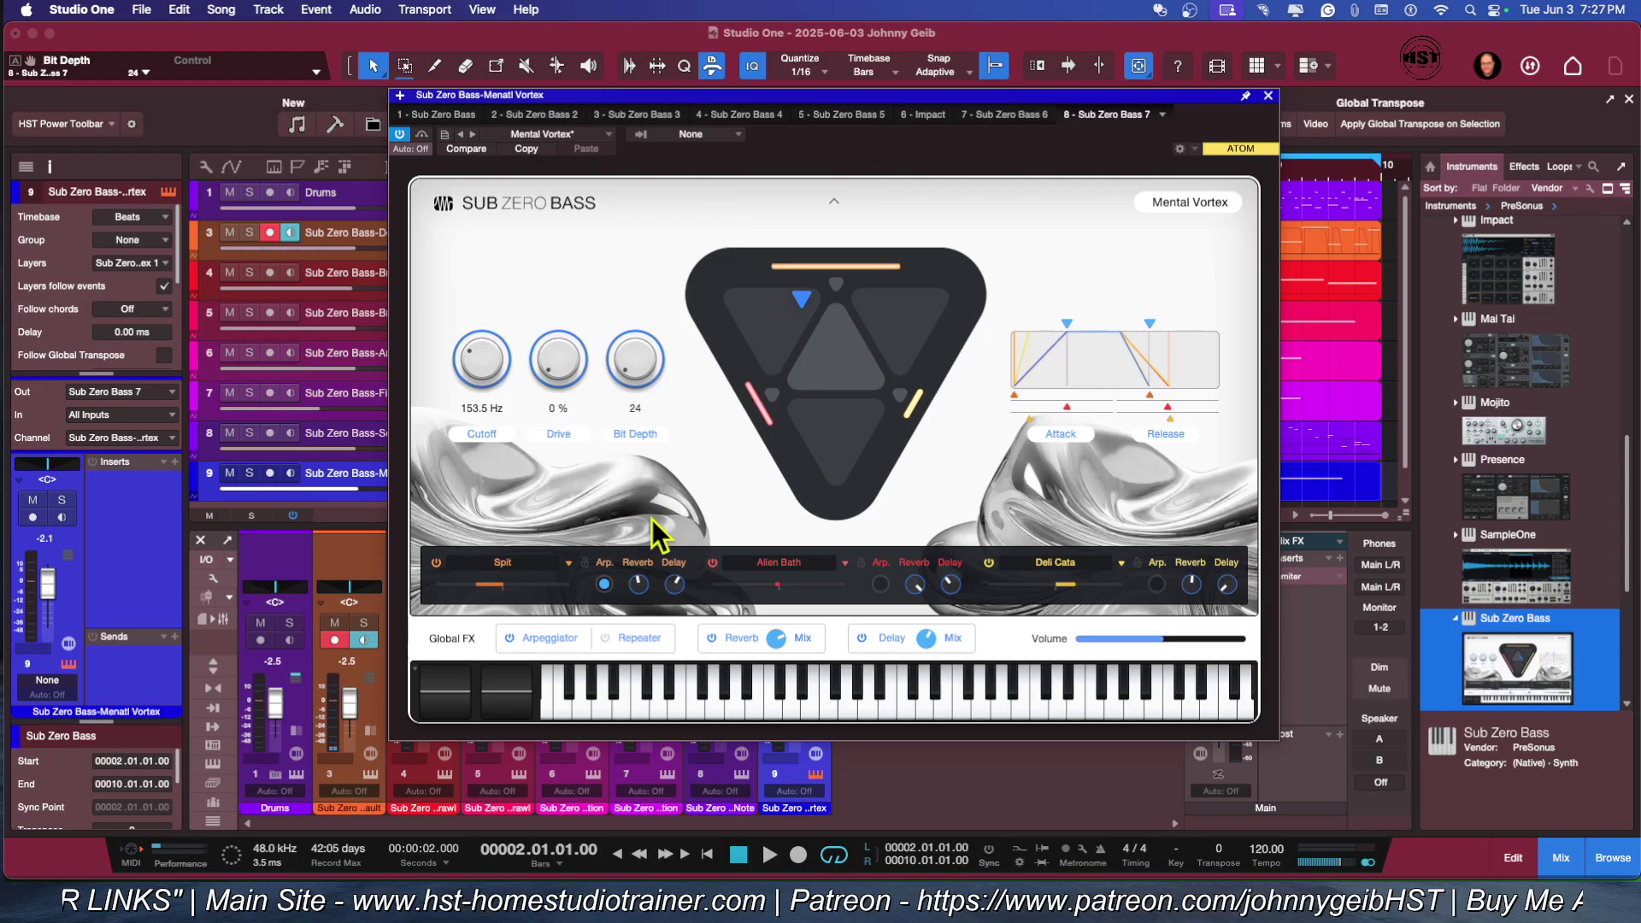
left_click_drag(634, 368, 637, 289)
mouse_move(800, 300)
left_mouse_down()
mouse_move(765, 414)
mouse_move(860, 316)
mouse_move(867, 419)
mouse_move(812, 384)
mouse_move(835, 366)
left_mouse_up()
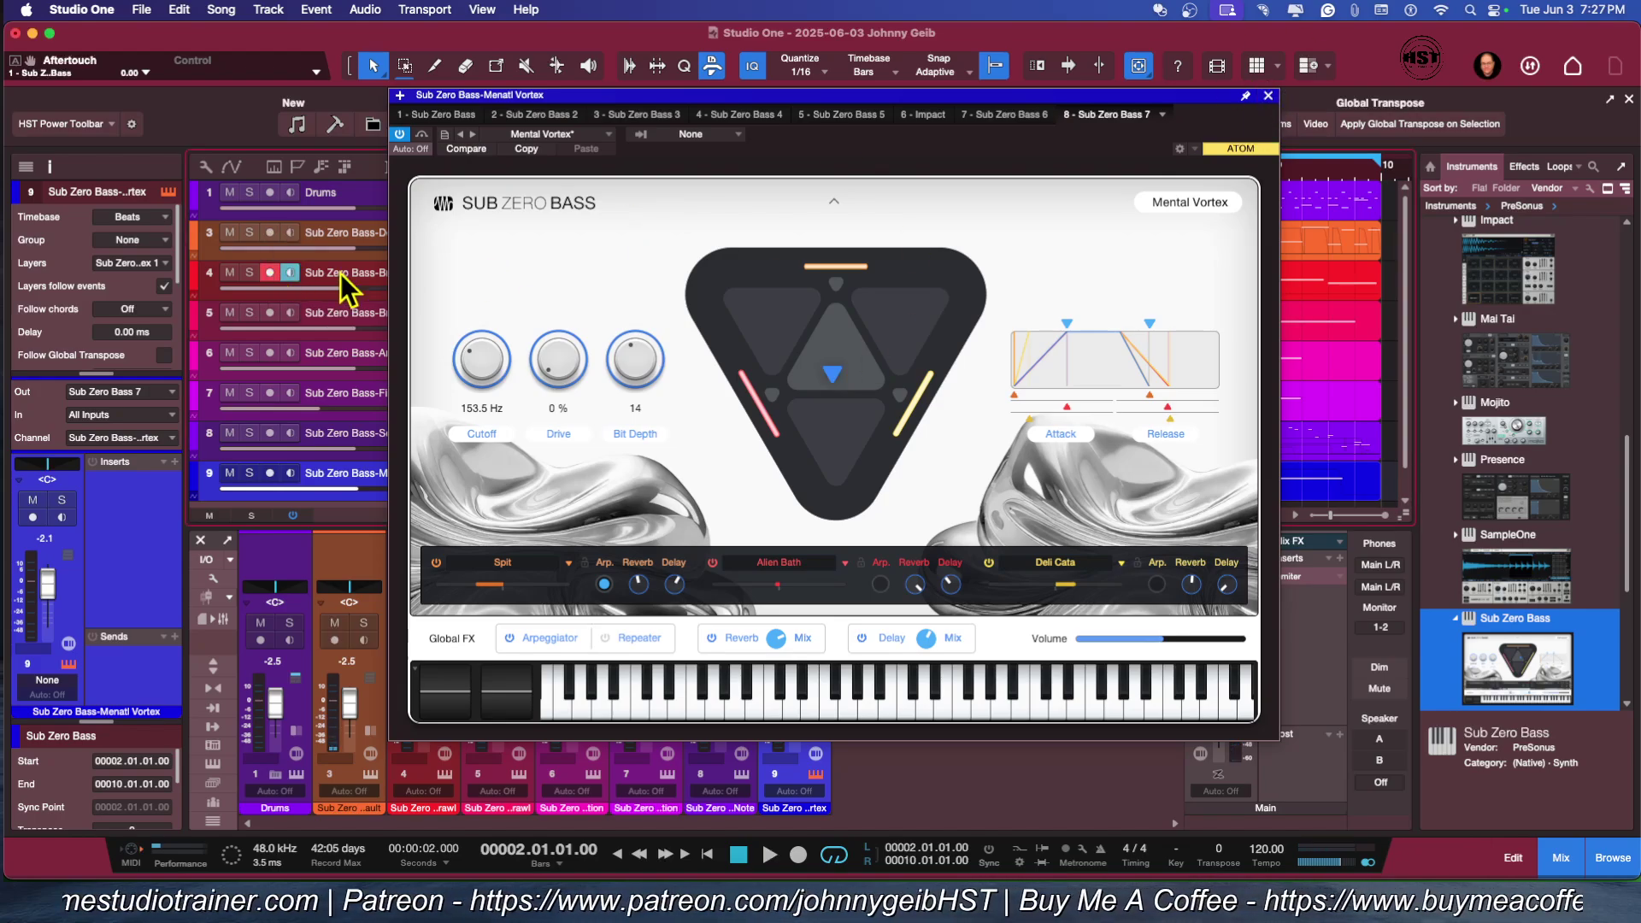
Step: On Brawl track 4, pan to L12 and settle the sound blend at the lower centre
left_click(346, 273)
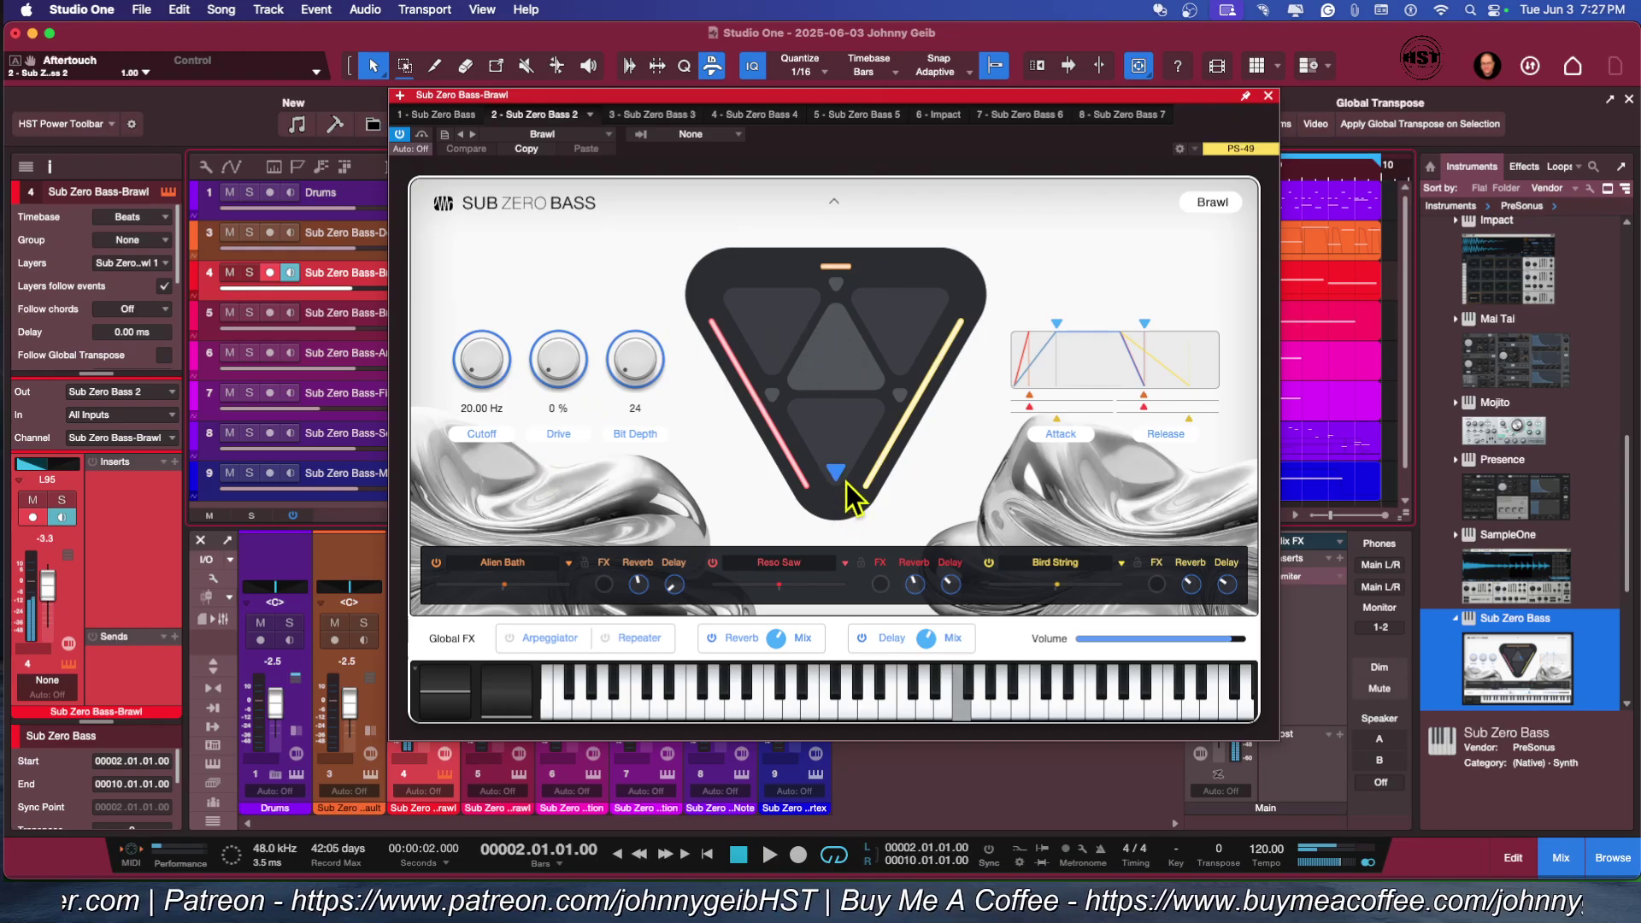
left_click_drag(836, 471, 790, 325)
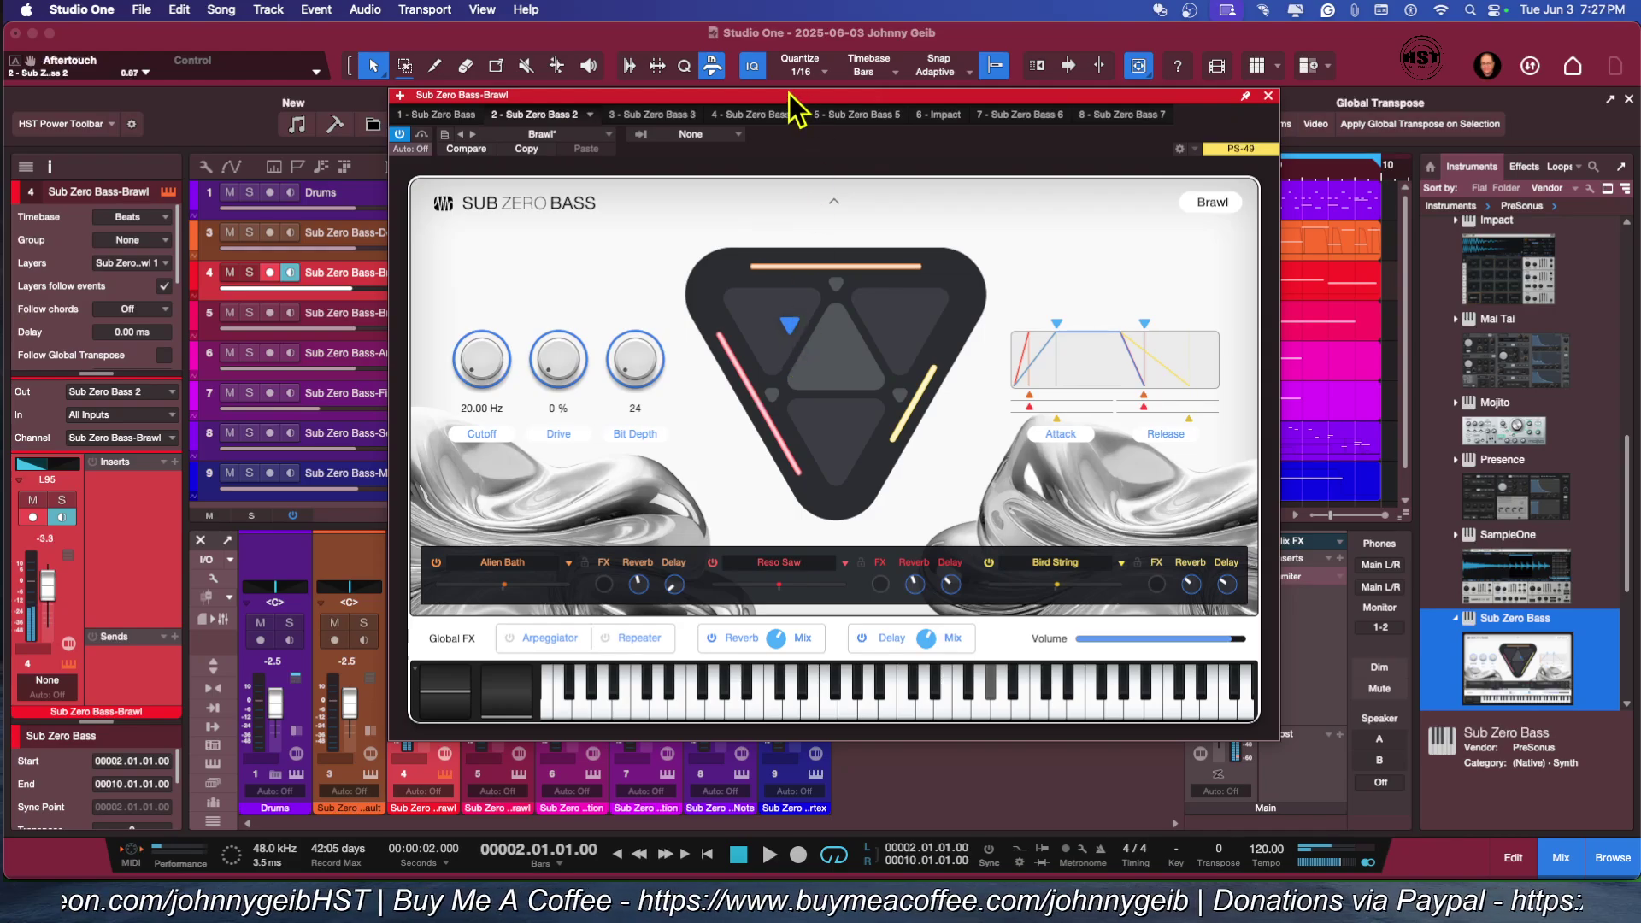
left_click_drag(788, 96, 1015, 79)
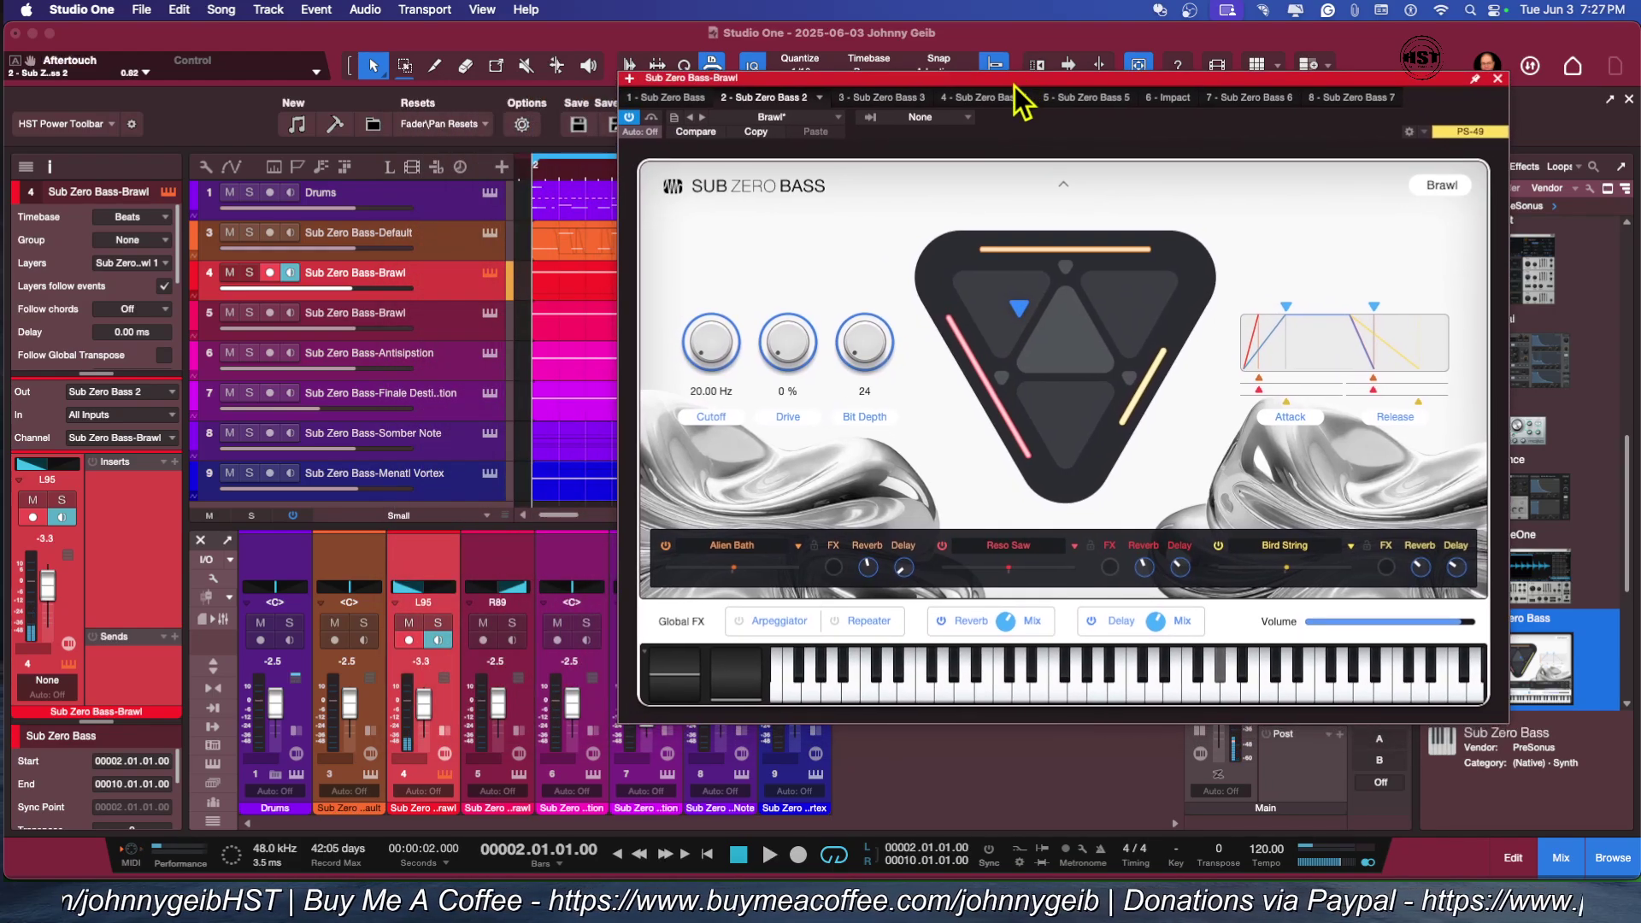
scroll(422, 590, "up", 10)
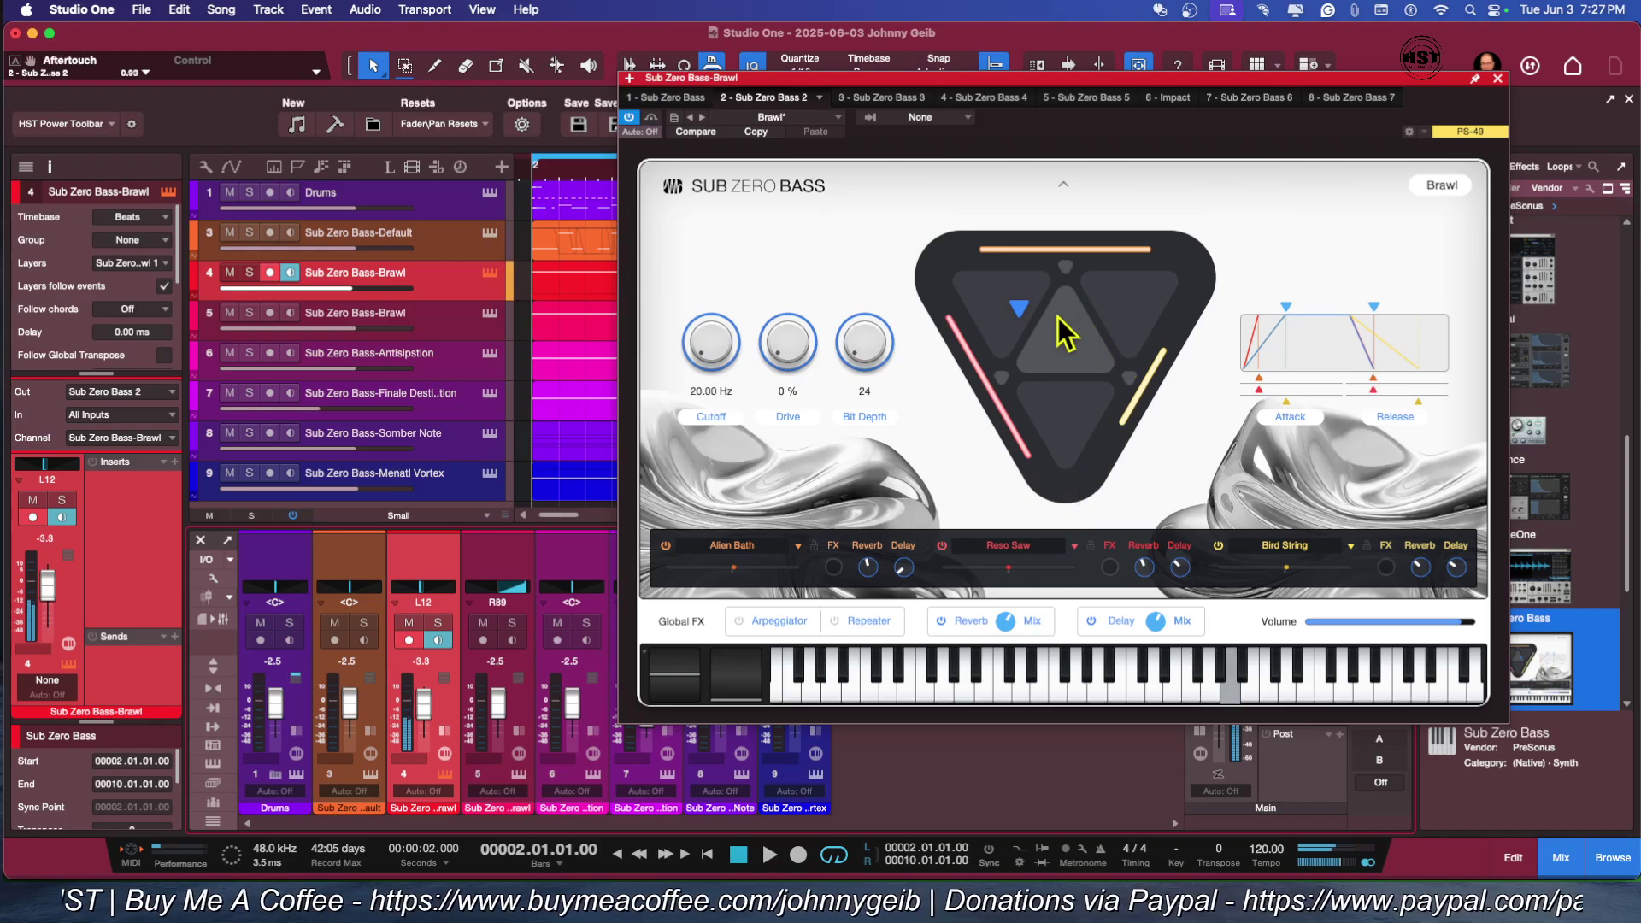
left_click_drag(1023, 313, 1078, 461)
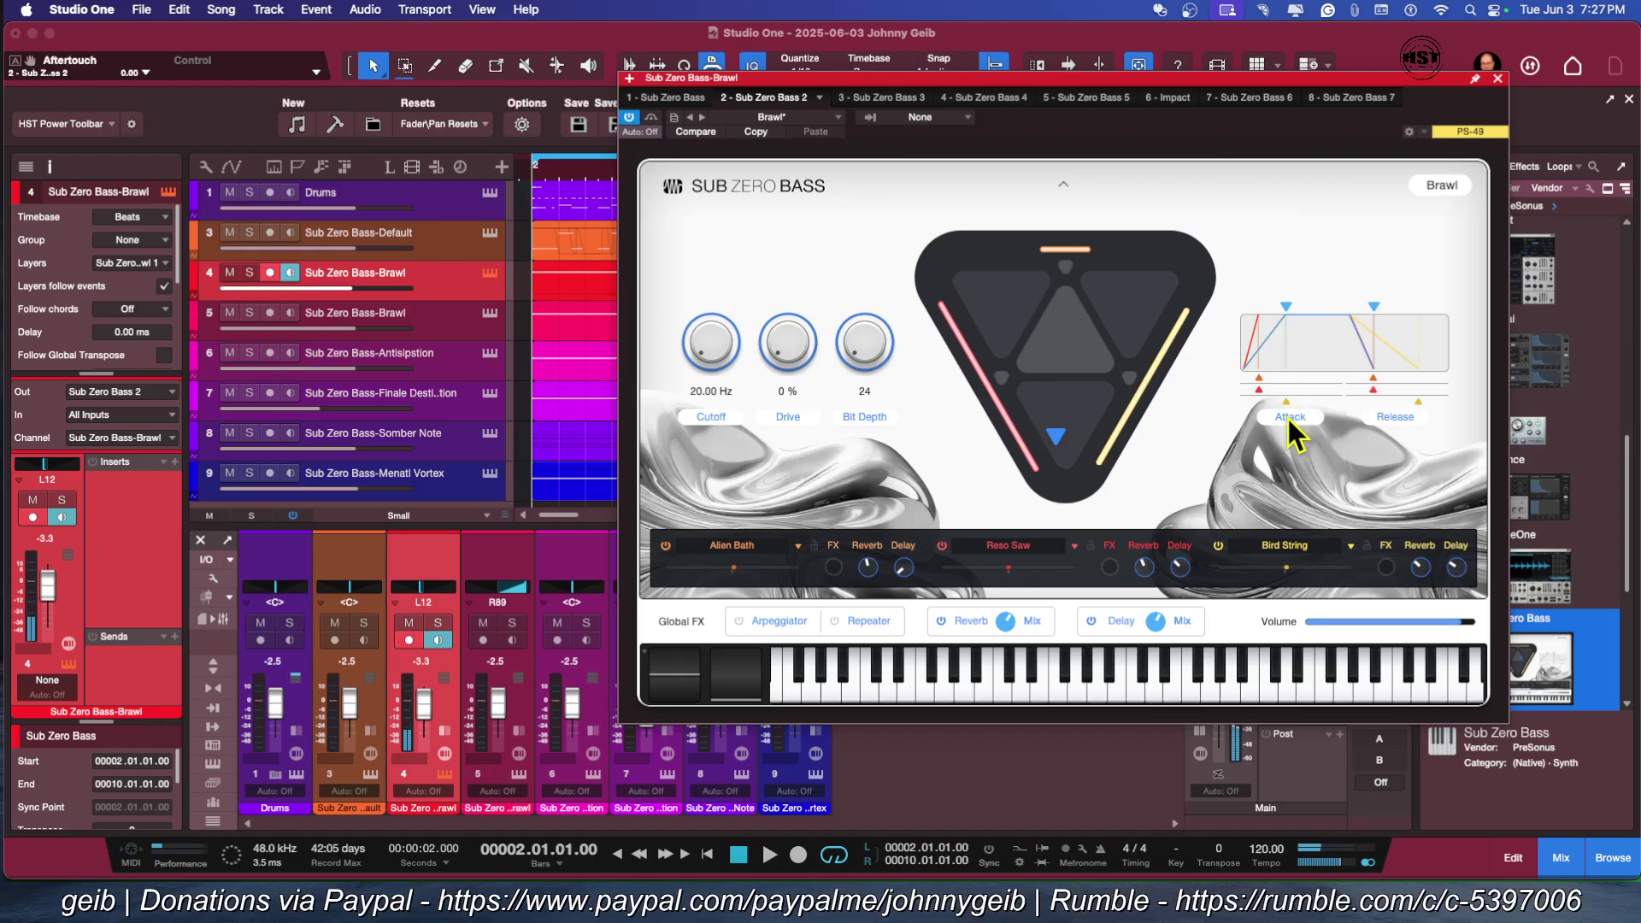
Step: Lengthen Brawl's attack, set the release to about 1.2 s, and bypass the Alien Bath layer
mouse_move(1264, 326)
left_mouse_down()
mouse_move(1335, 310)
mouse_move(1242, 311)
mouse_move(1347, 314)
mouse_move(1308, 328)
left_mouse_up()
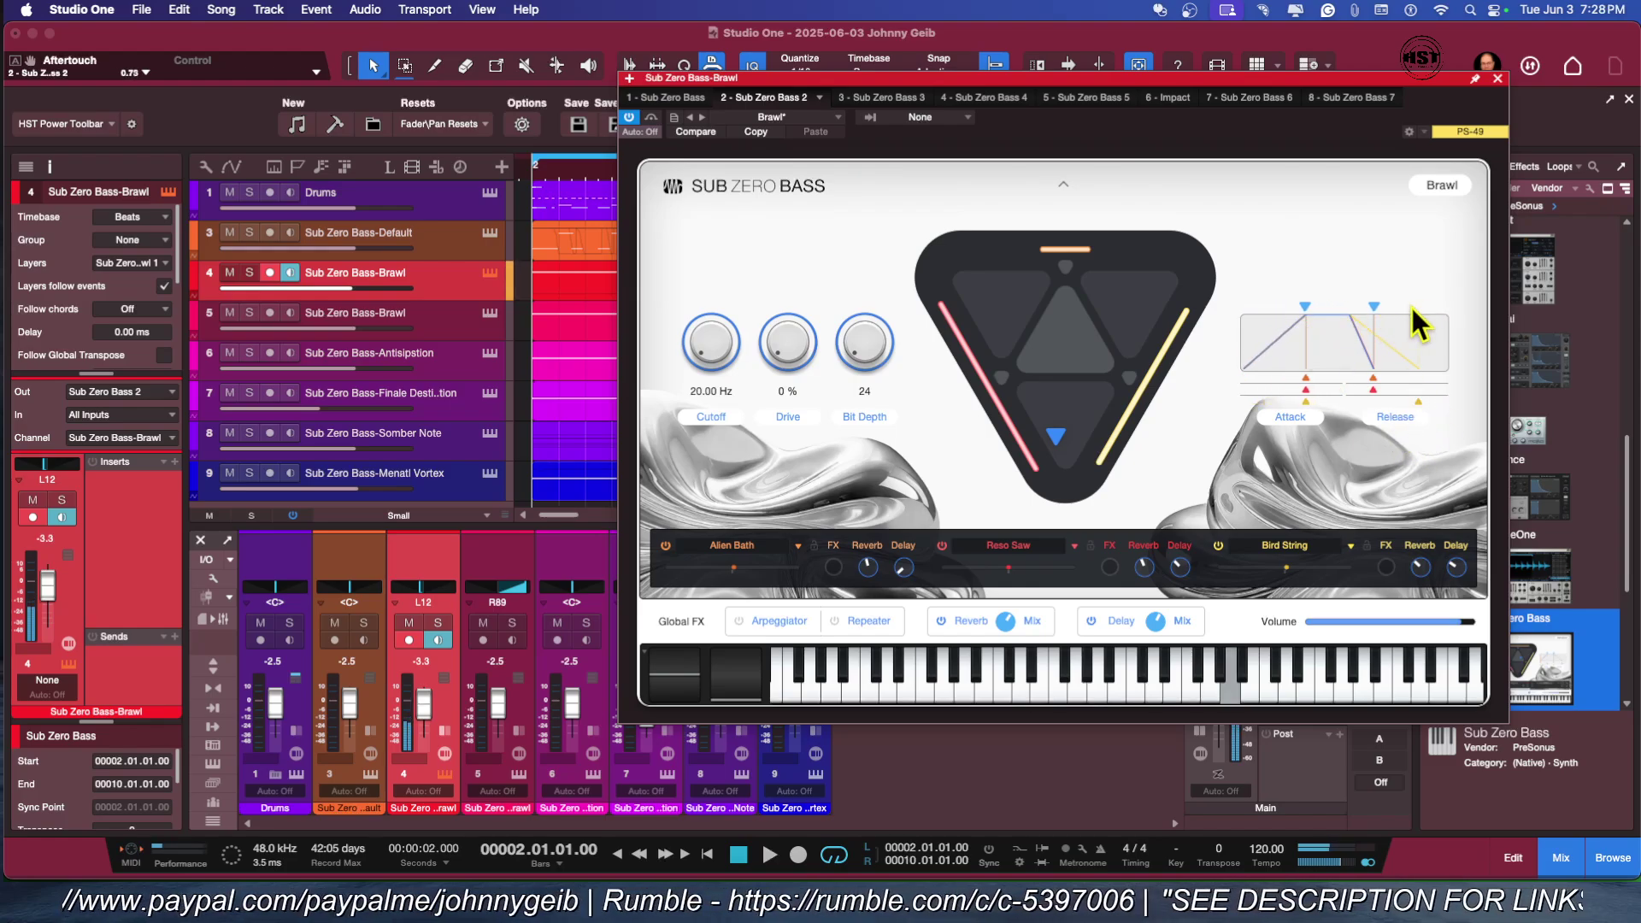
left_click_drag(1374, 309, 1301, 315)
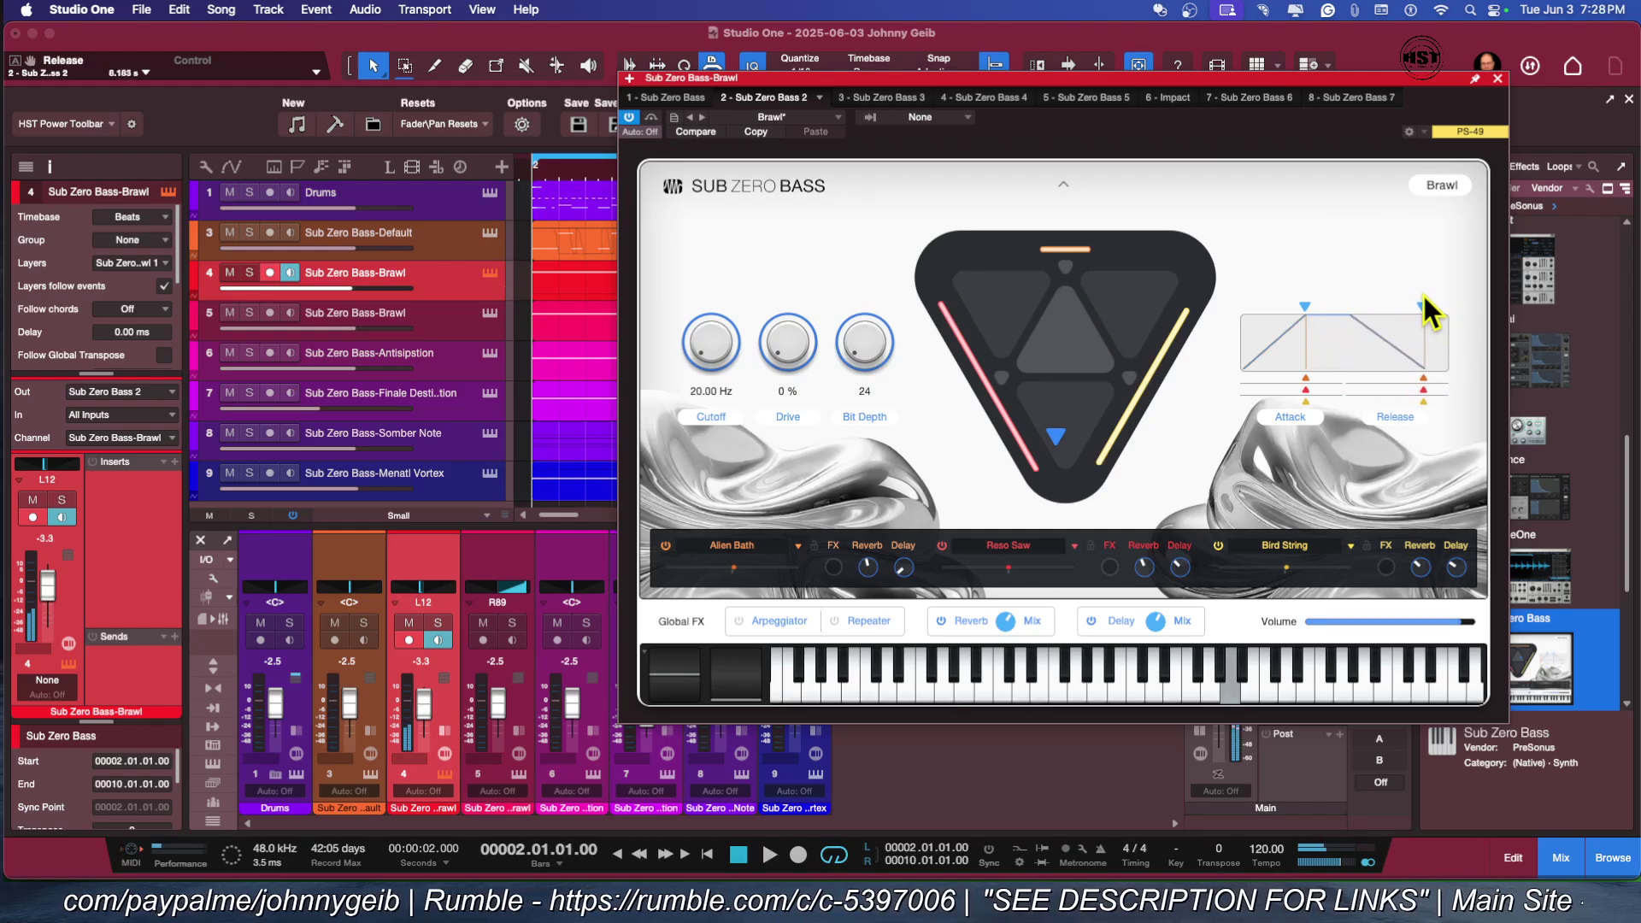
left_click_drag(1423, 295, 1387, 328)
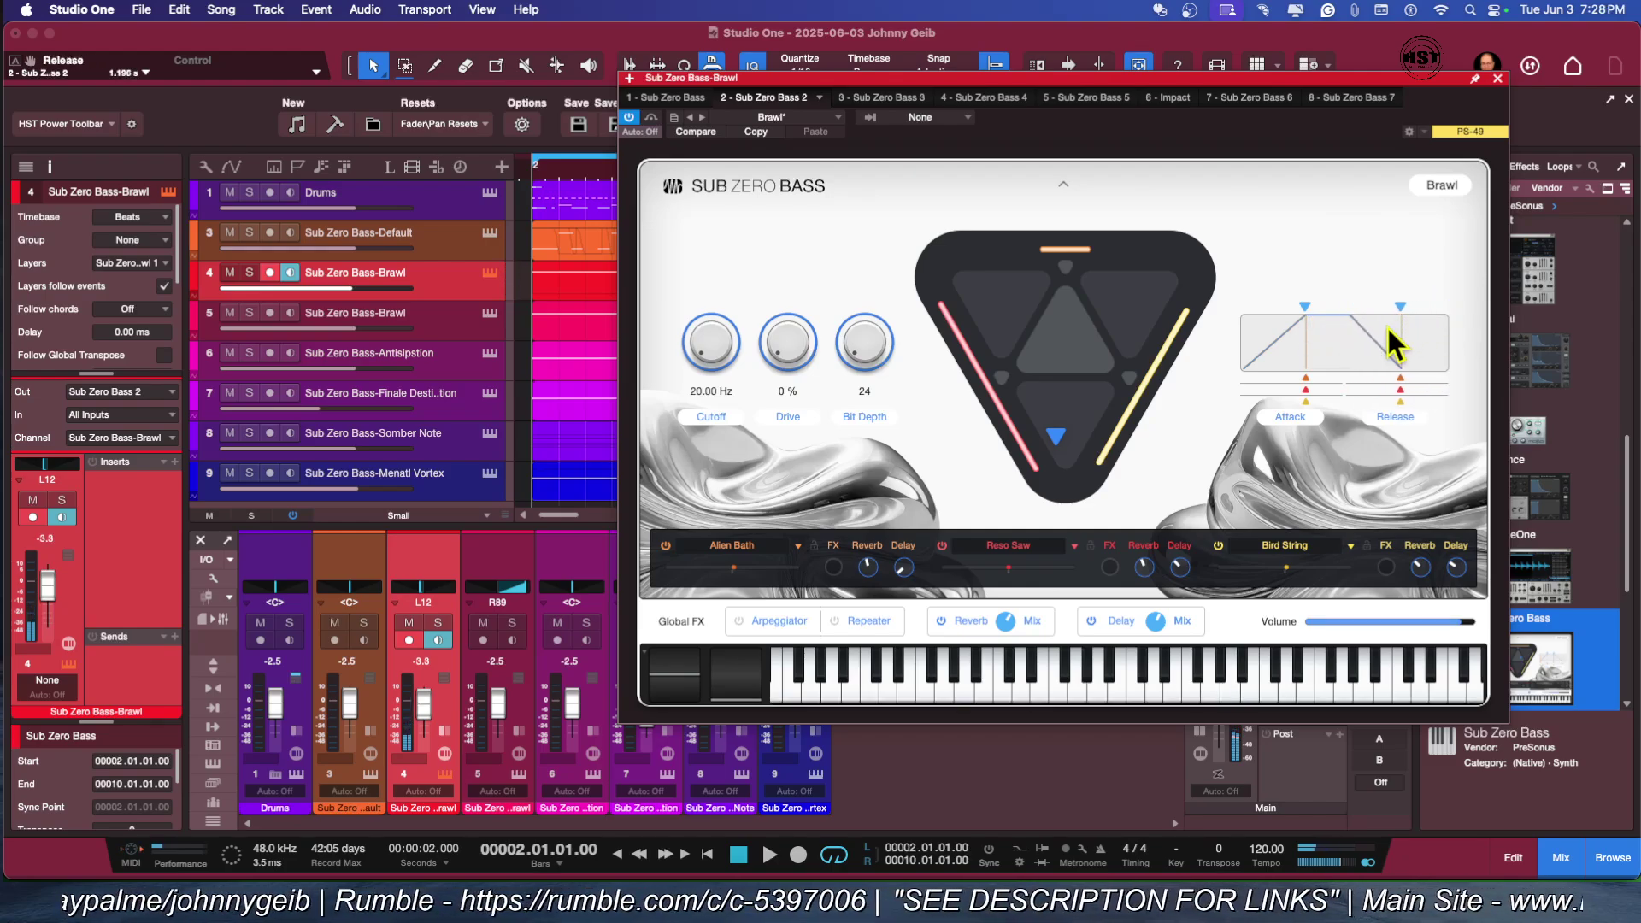
left_click(665, 544)
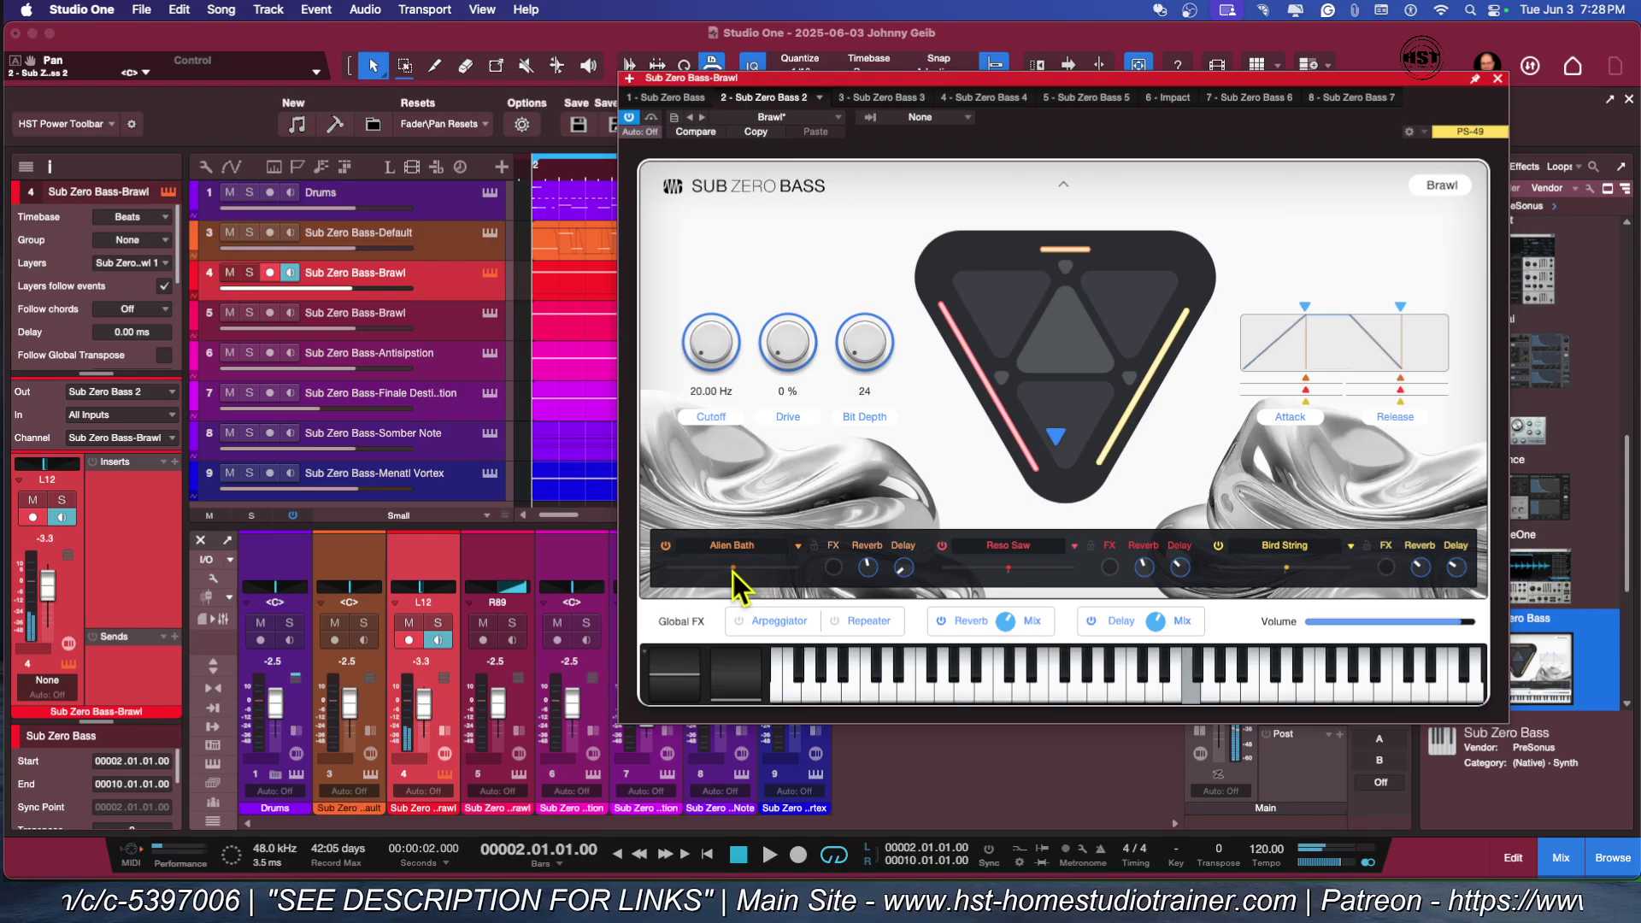
Step: Pan Alien Bath to R34 with FX on and reverb at +4.6 dB; pan Reso Saw to L36
mouse_move(733, 572)
left_mouse_down()
mouse_move(773, 585)
mouse_move(680, 565)
mouse_move(796, 578)
mouse_move(731, 571)
left_mouse_up()
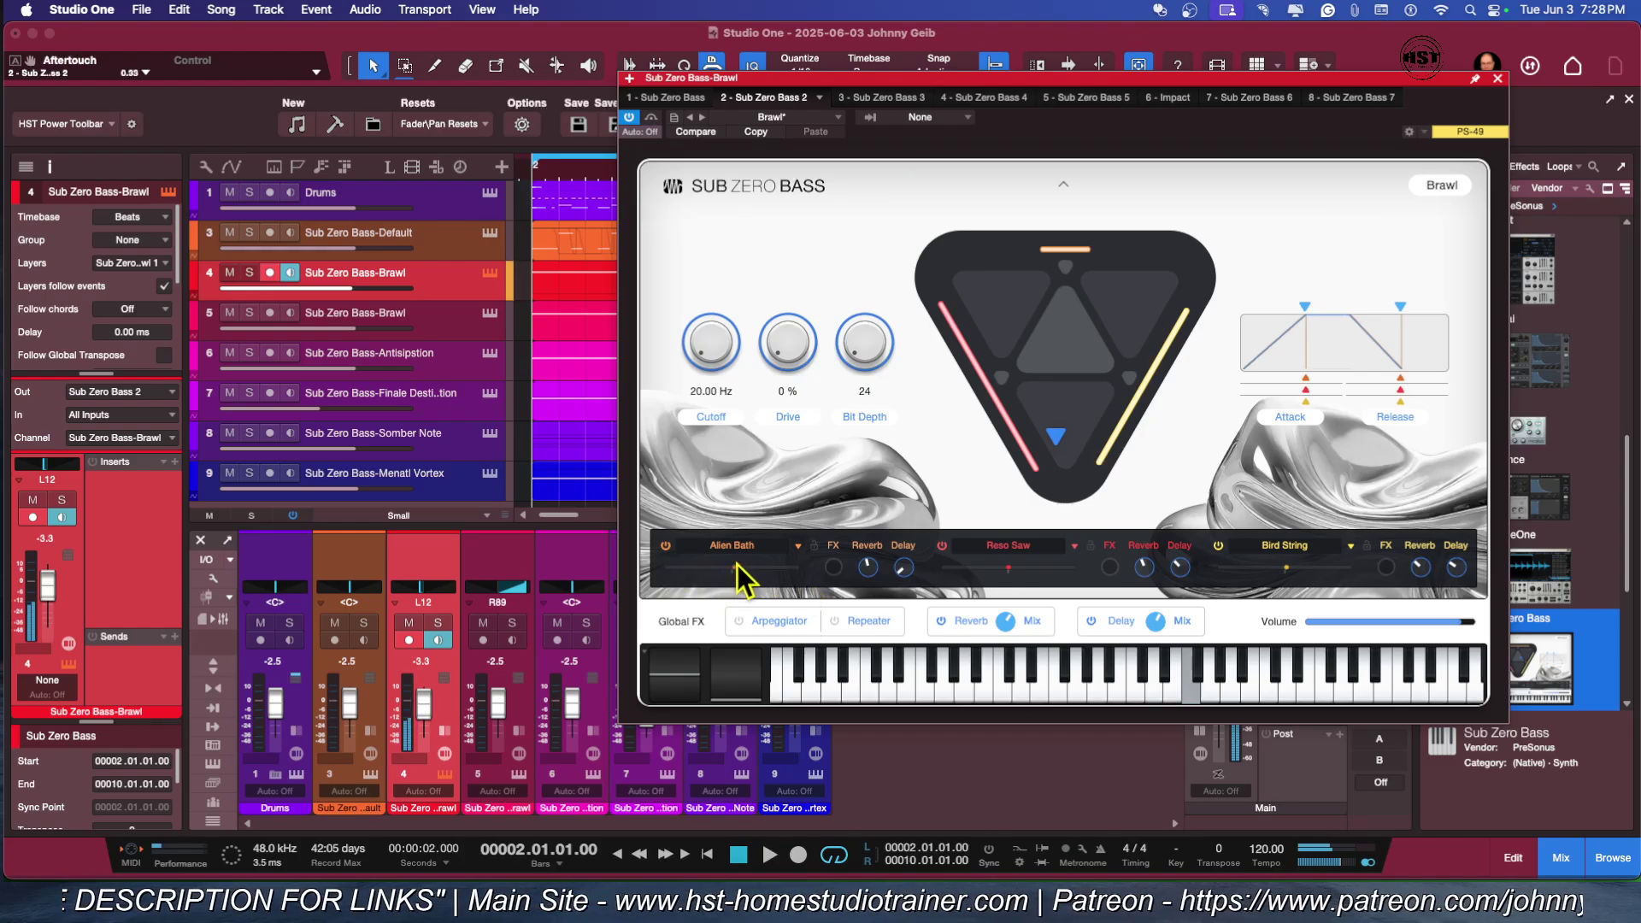
left_click(833, 567)
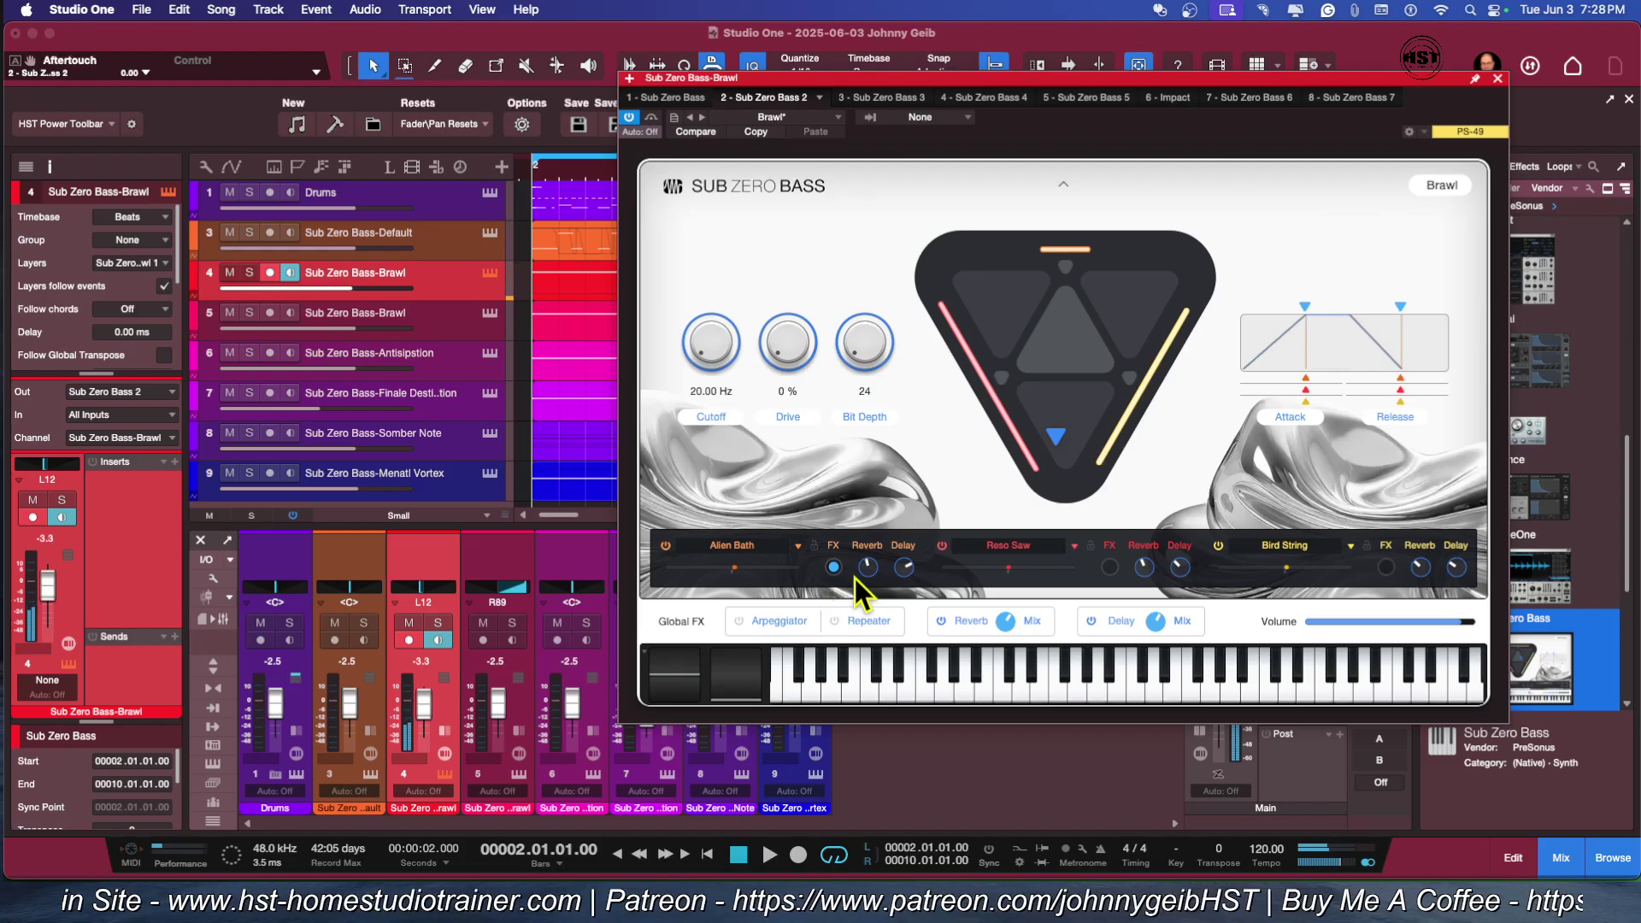
left_click_drag(863, 569, 857, 501)
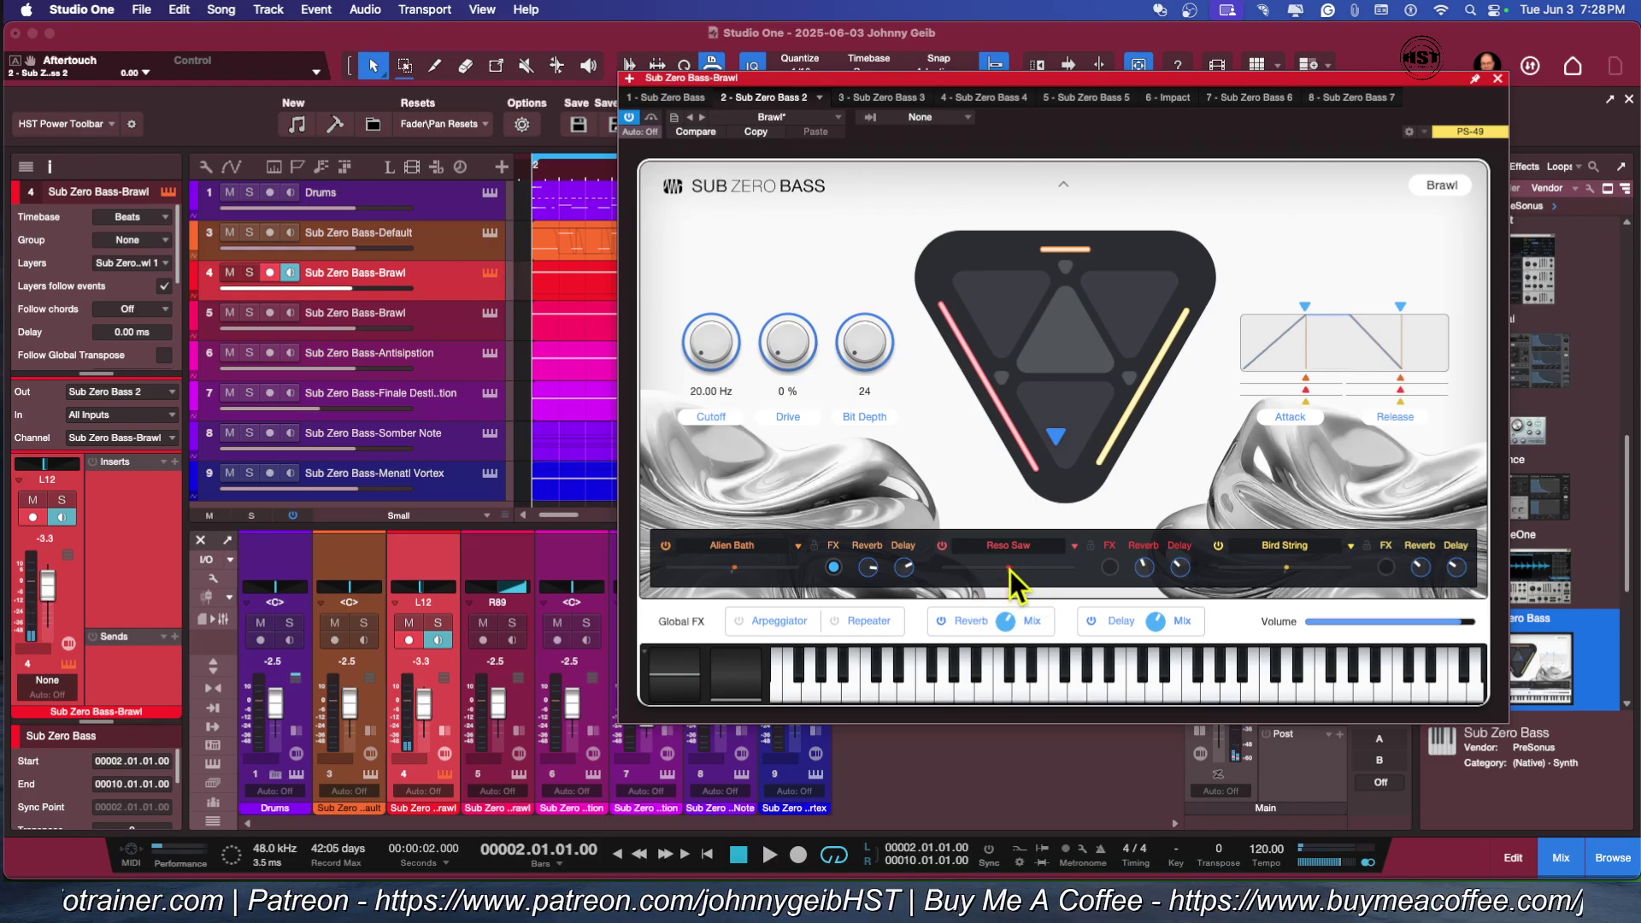
mouse_move(1008, 573)
left_mouse_down()
mouse_move(947, 583)
mouse_move(1125, 576)
mouse_move(977, 574)
left_mouse_up()
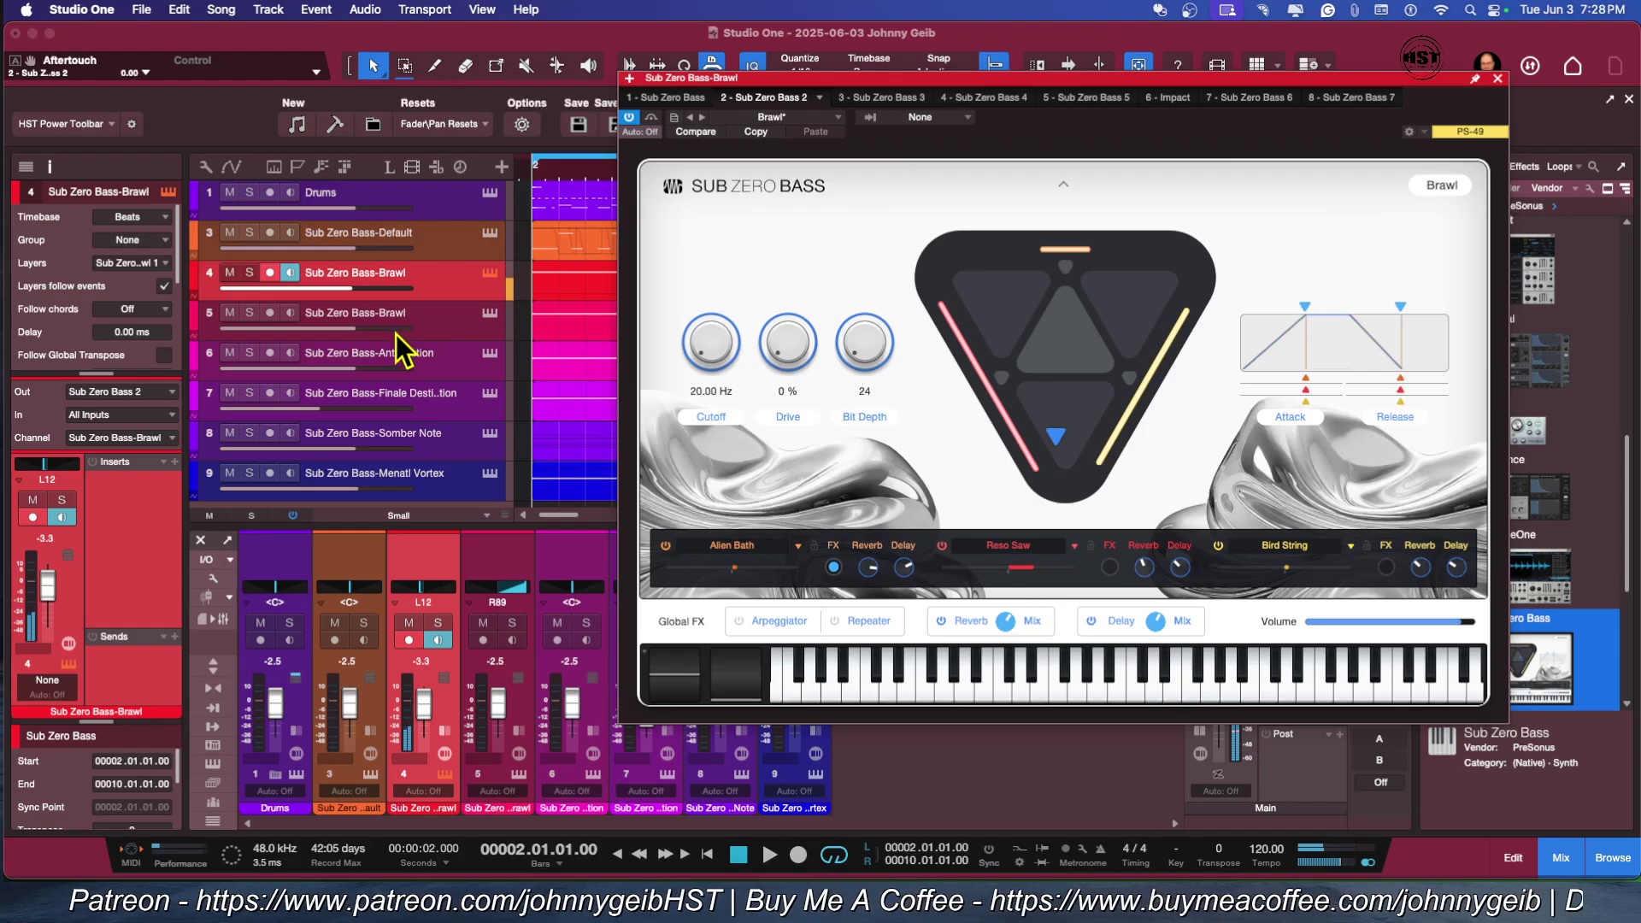
Step: Move record-arming from track 4 to track 6 (Anticipation) and centre its blend pad
left_click(432, 323)
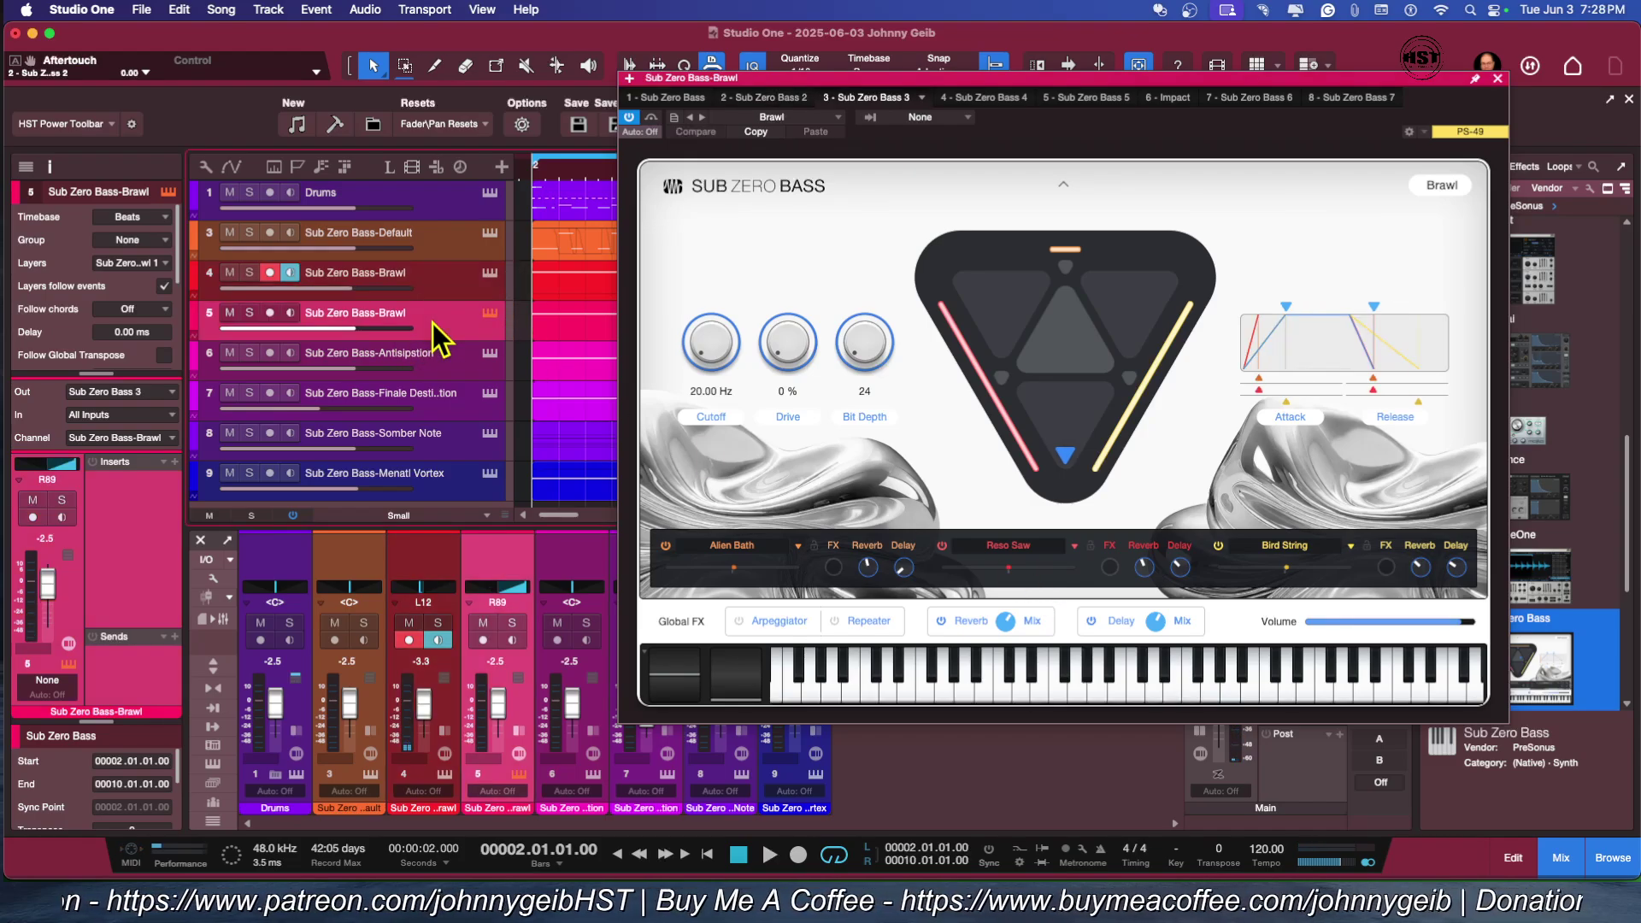
left_click(268, 274)
left_click(270, 313)
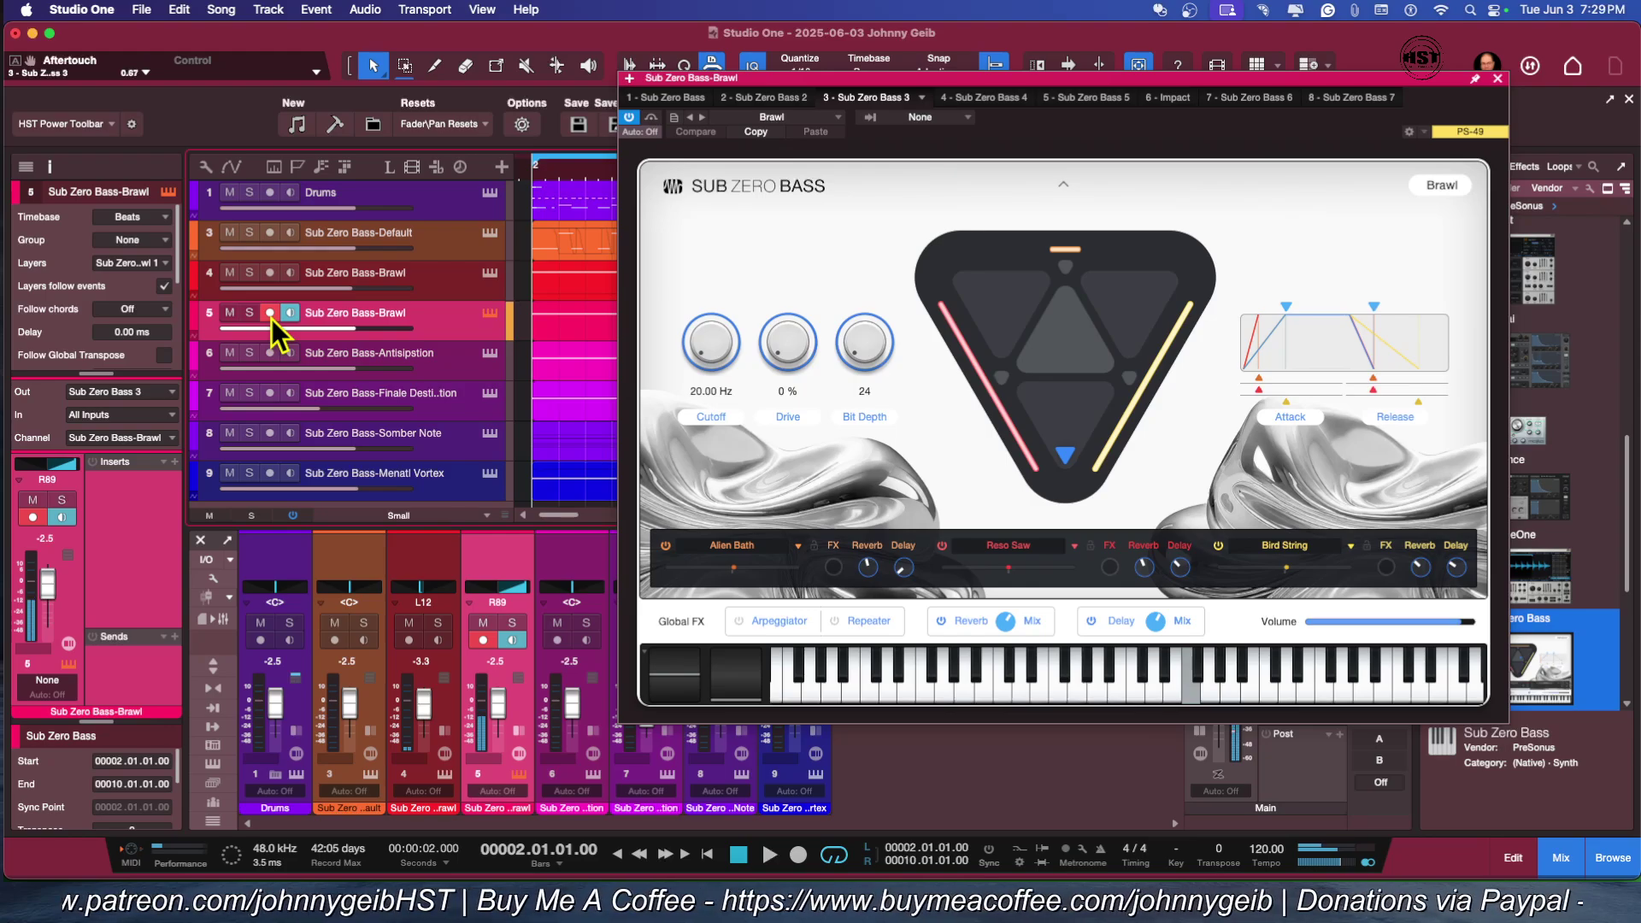
left_click(271, 313)
left_click(270, 354)
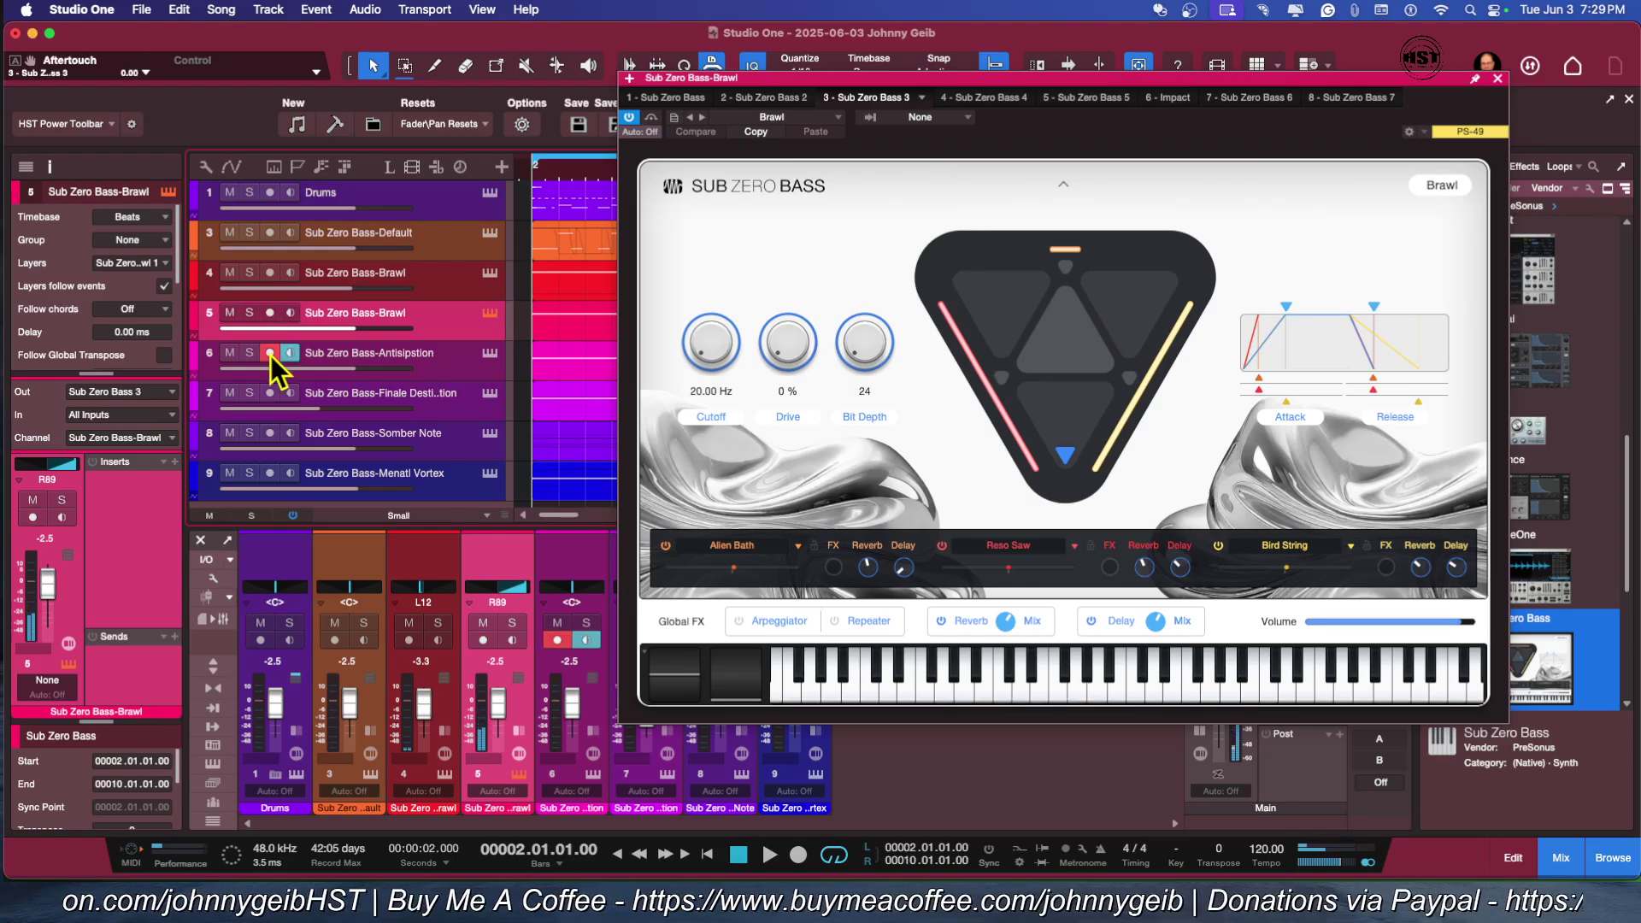
left_click(457, 364)
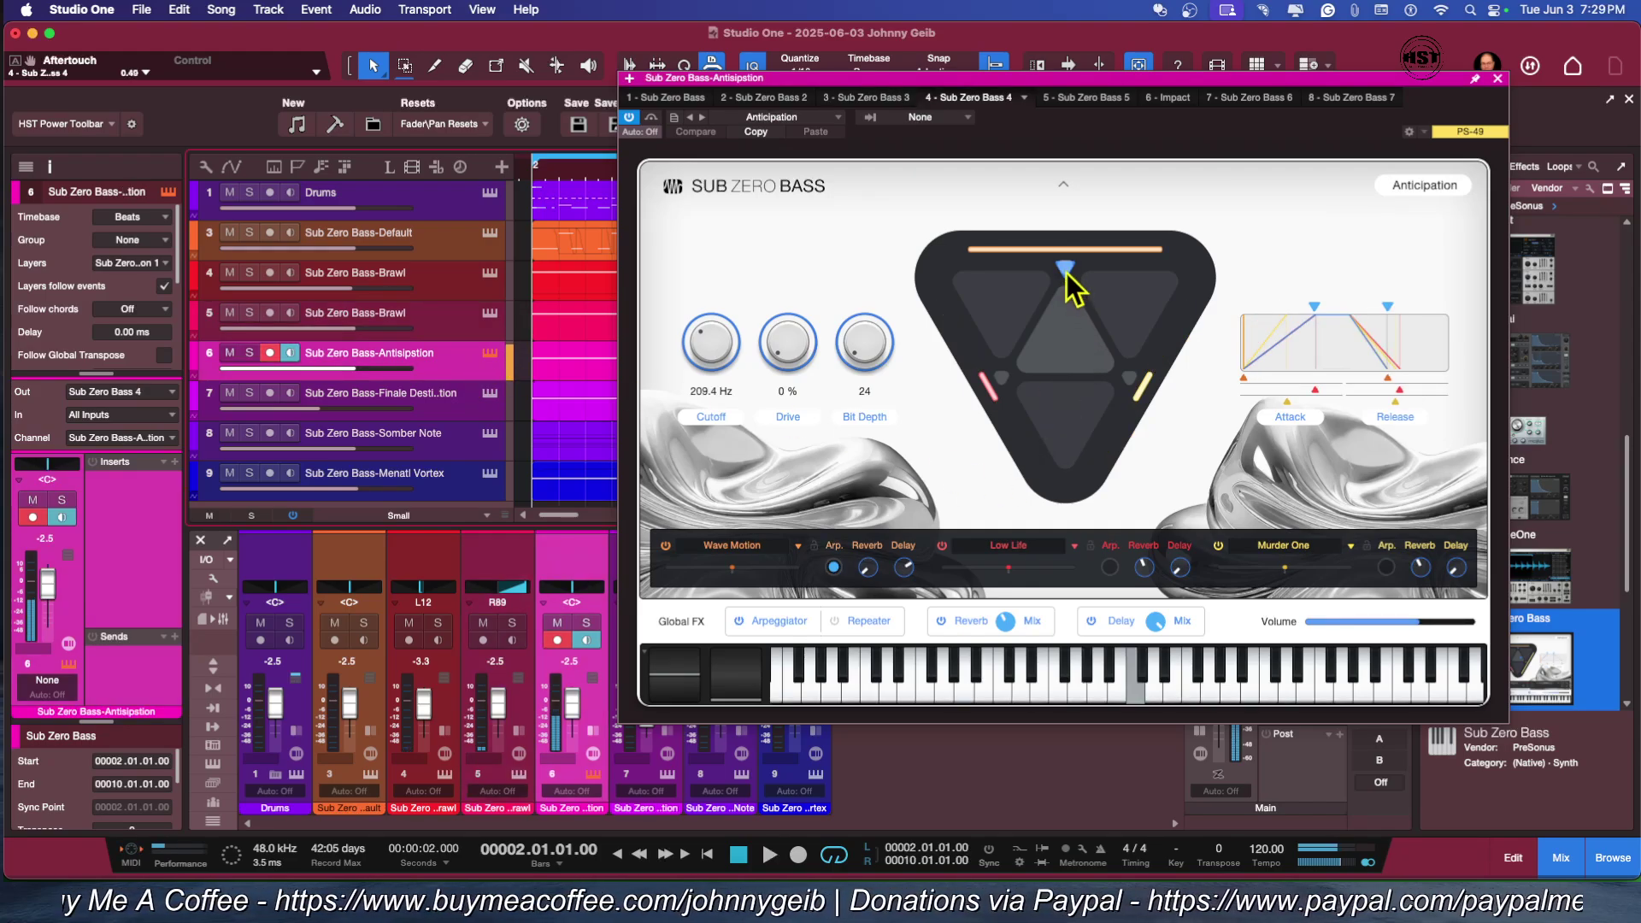
mouse_move(1065, 272)
left_mouse_down()
mouse_move(1051, 410)
mouse_move(1080, 433)
mouse_move(1091, 396)
mouse_move(1036, 322)
mouse_move(1026, 389)
mouse_move(995, 359)
mouse_move(1070, 260)
mouse_move(1084, 401)
mouse_move(1067, 268)
left_mouse_up()
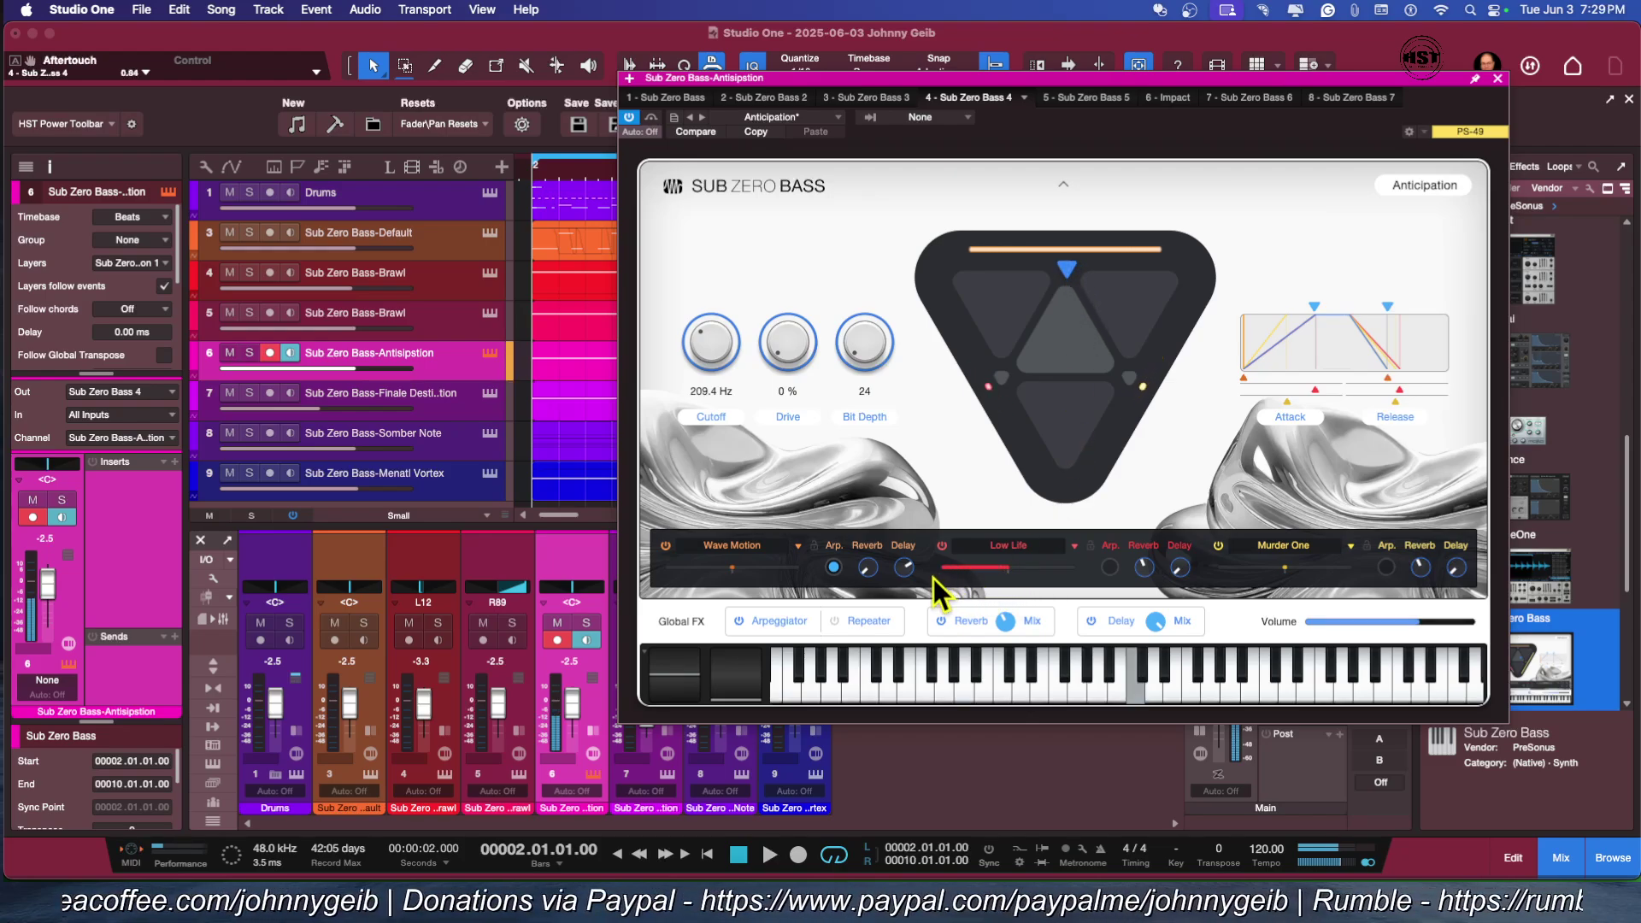
Step: Switch off Low Life and enable its arpeggiator with more reverb, then audition the global arpeggiator
left_click_drag(933, 578, 1080, 568)
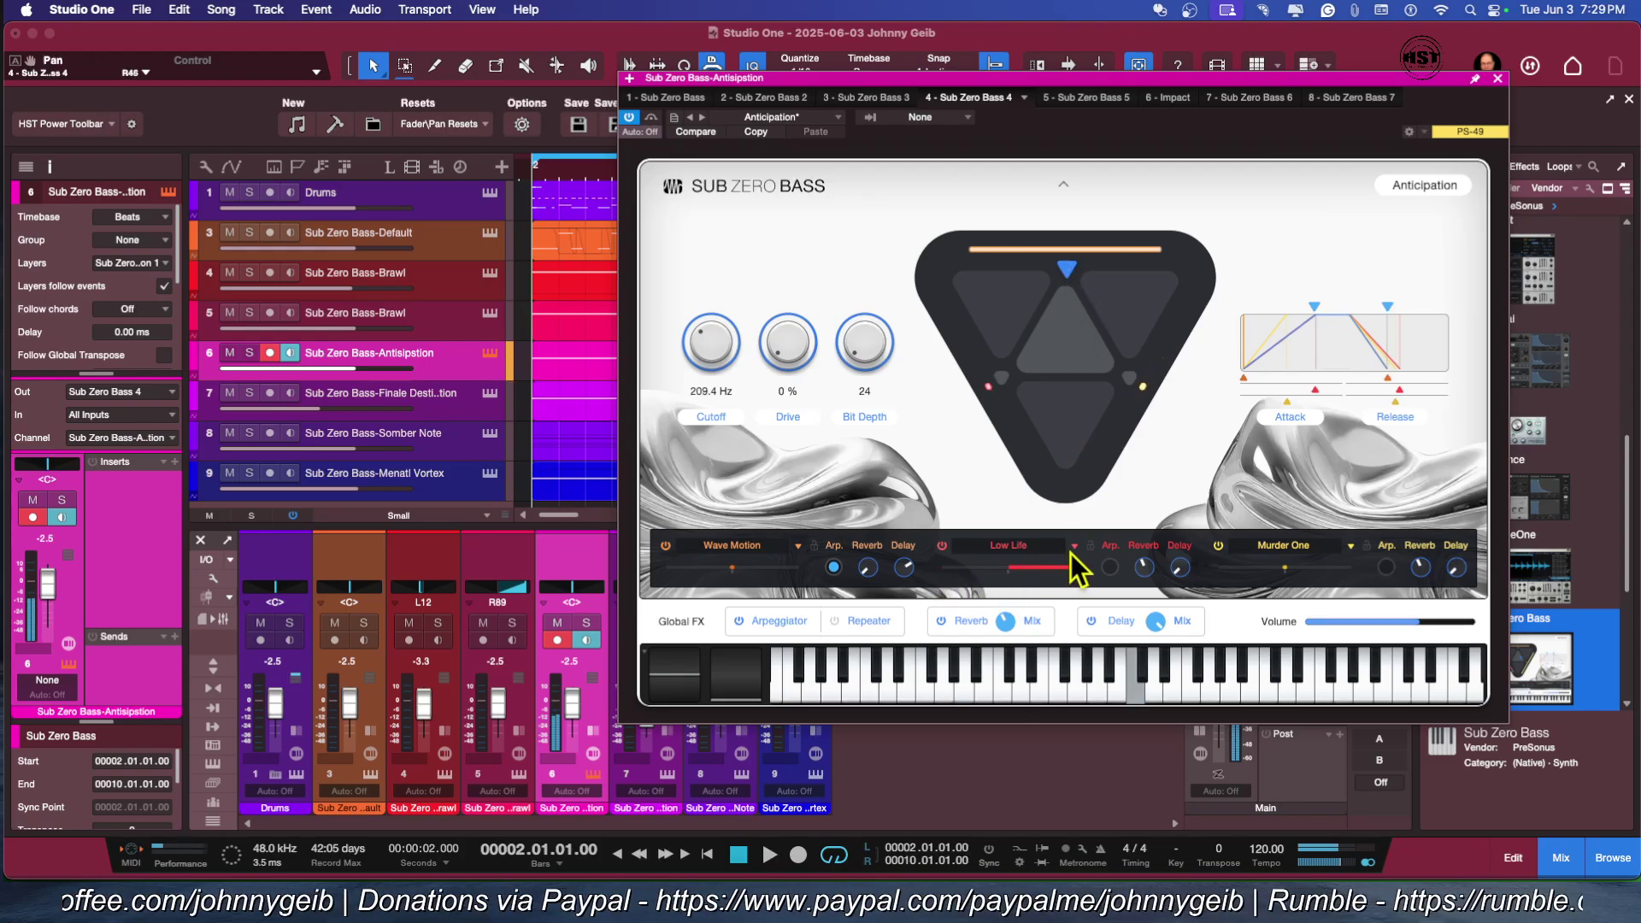
left_click(943, 547)
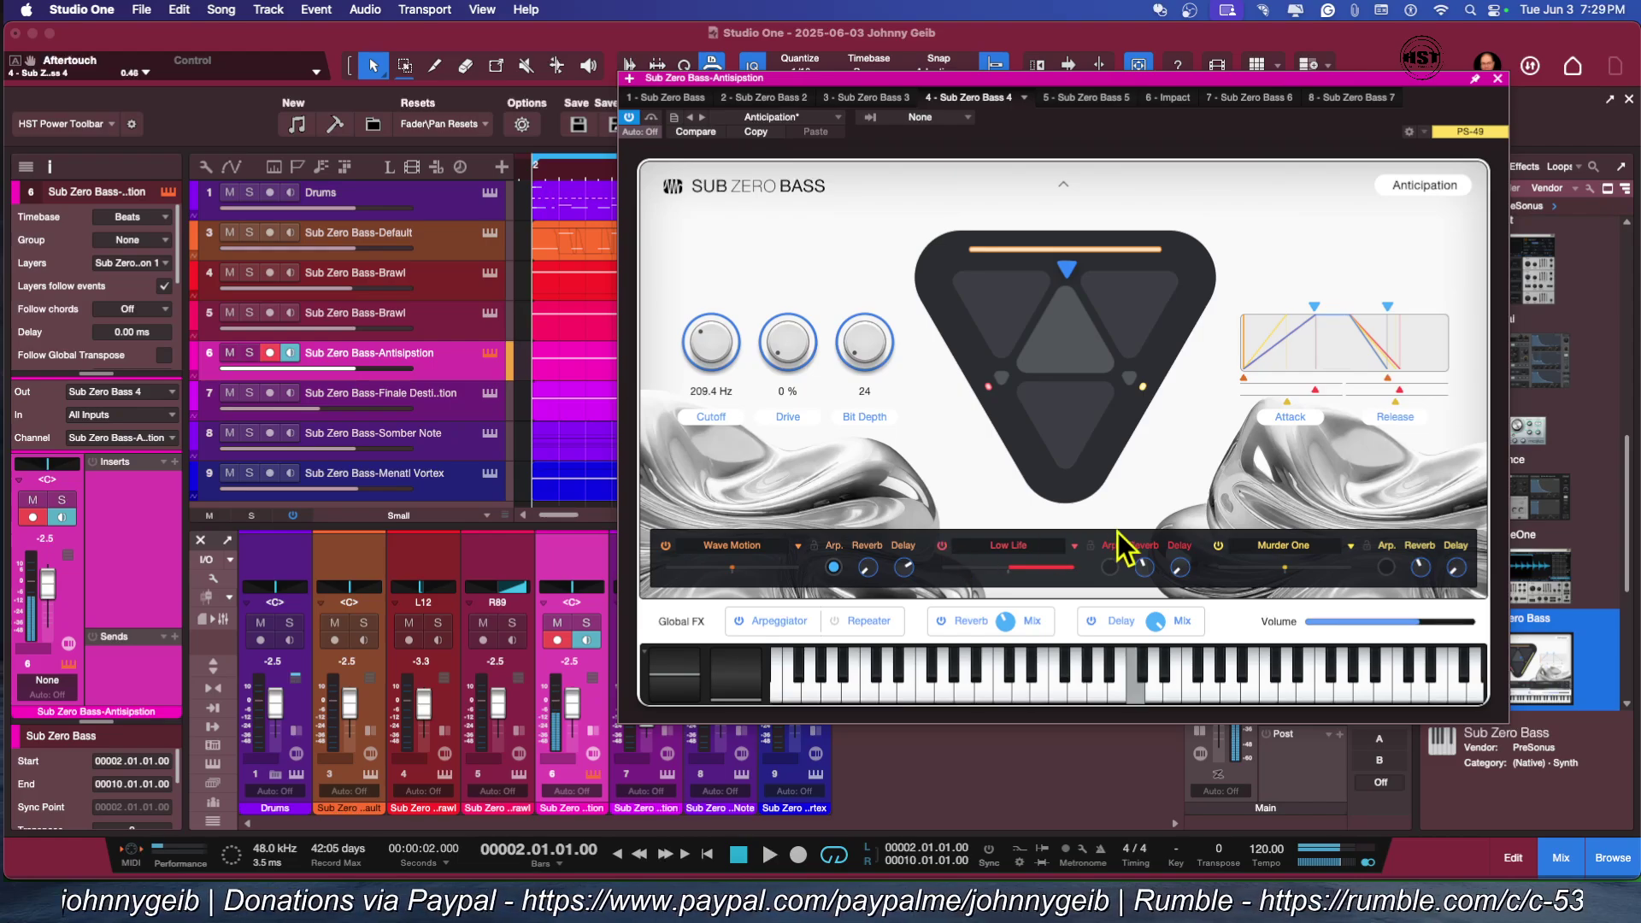
left_click(1109, 568)
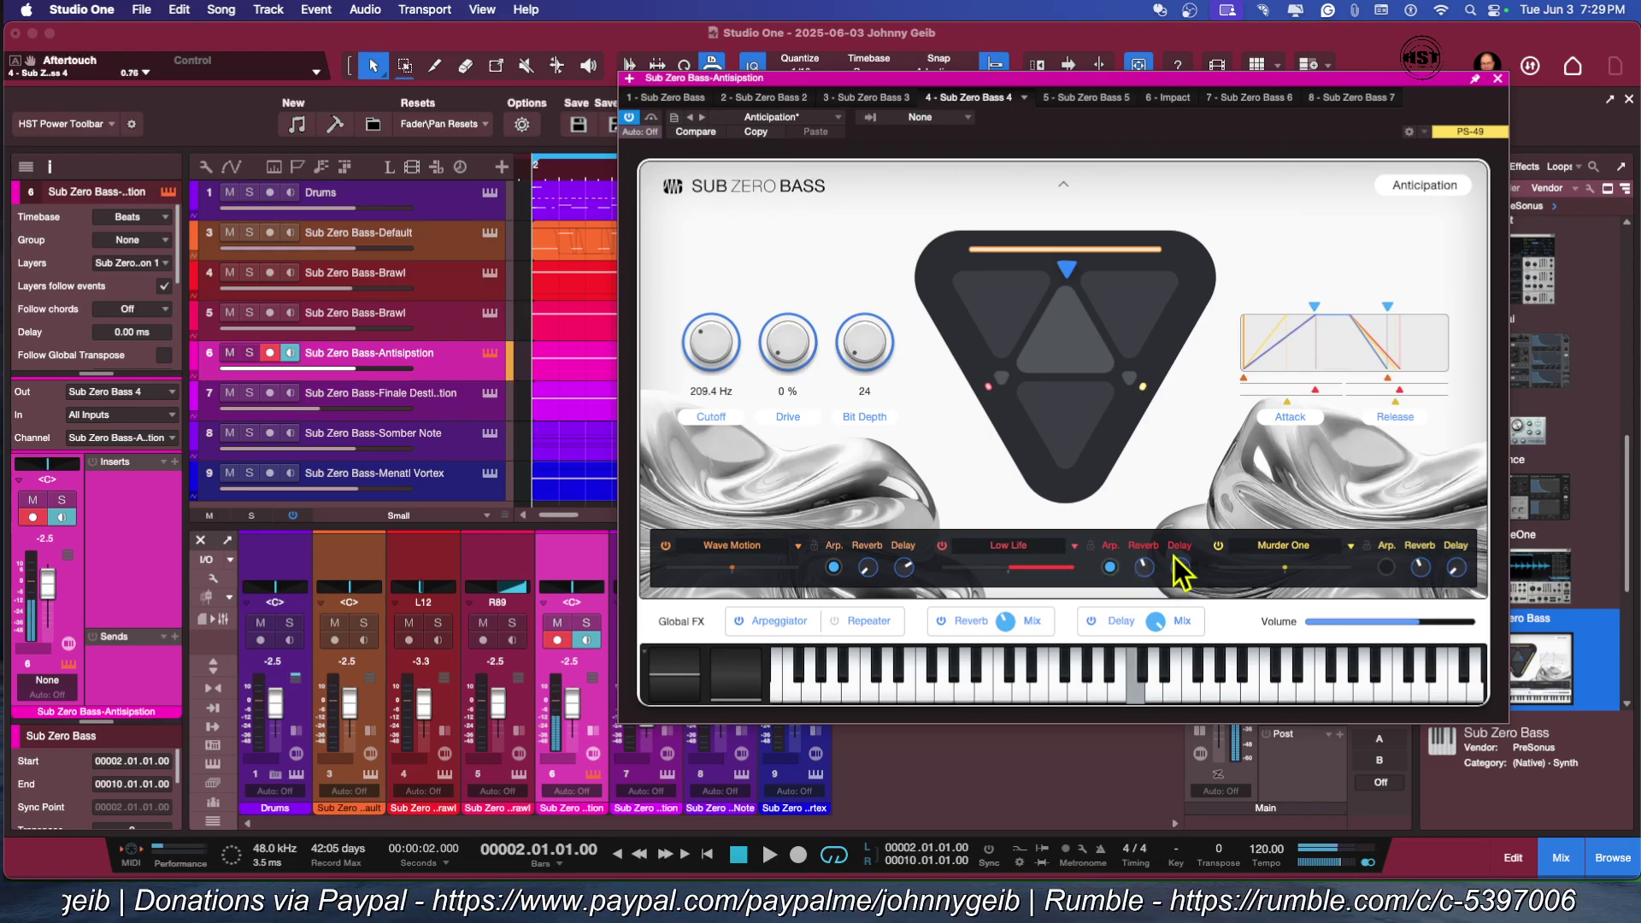
left_click_drag(1144, 567, 1179, 523)
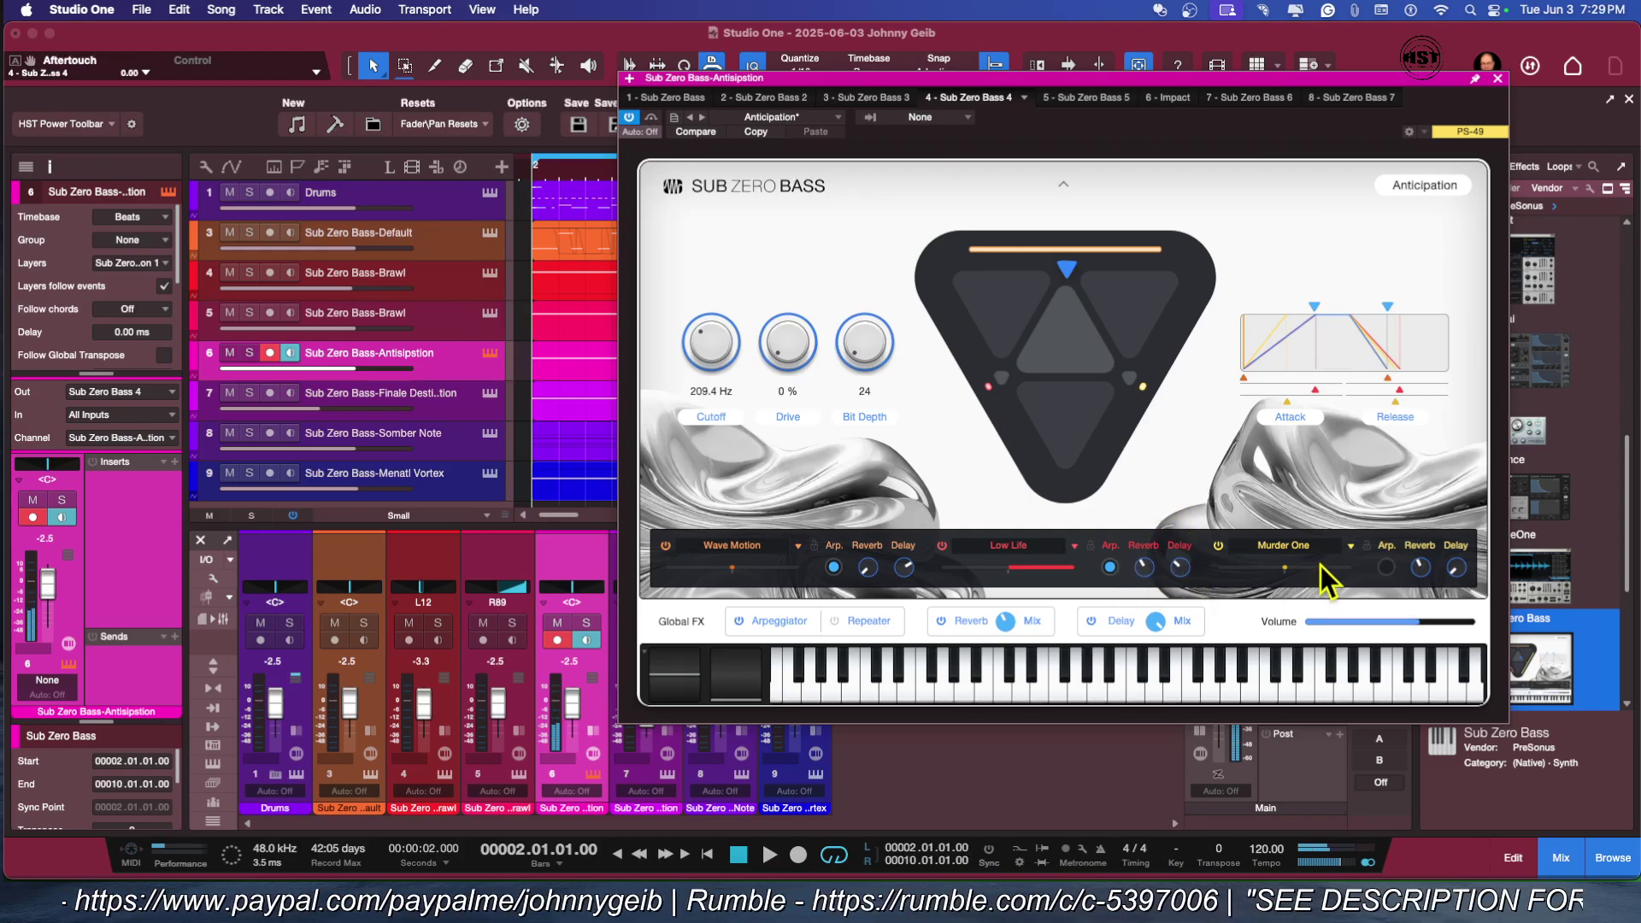
left_click(752, 622)
left_click(979, 751)
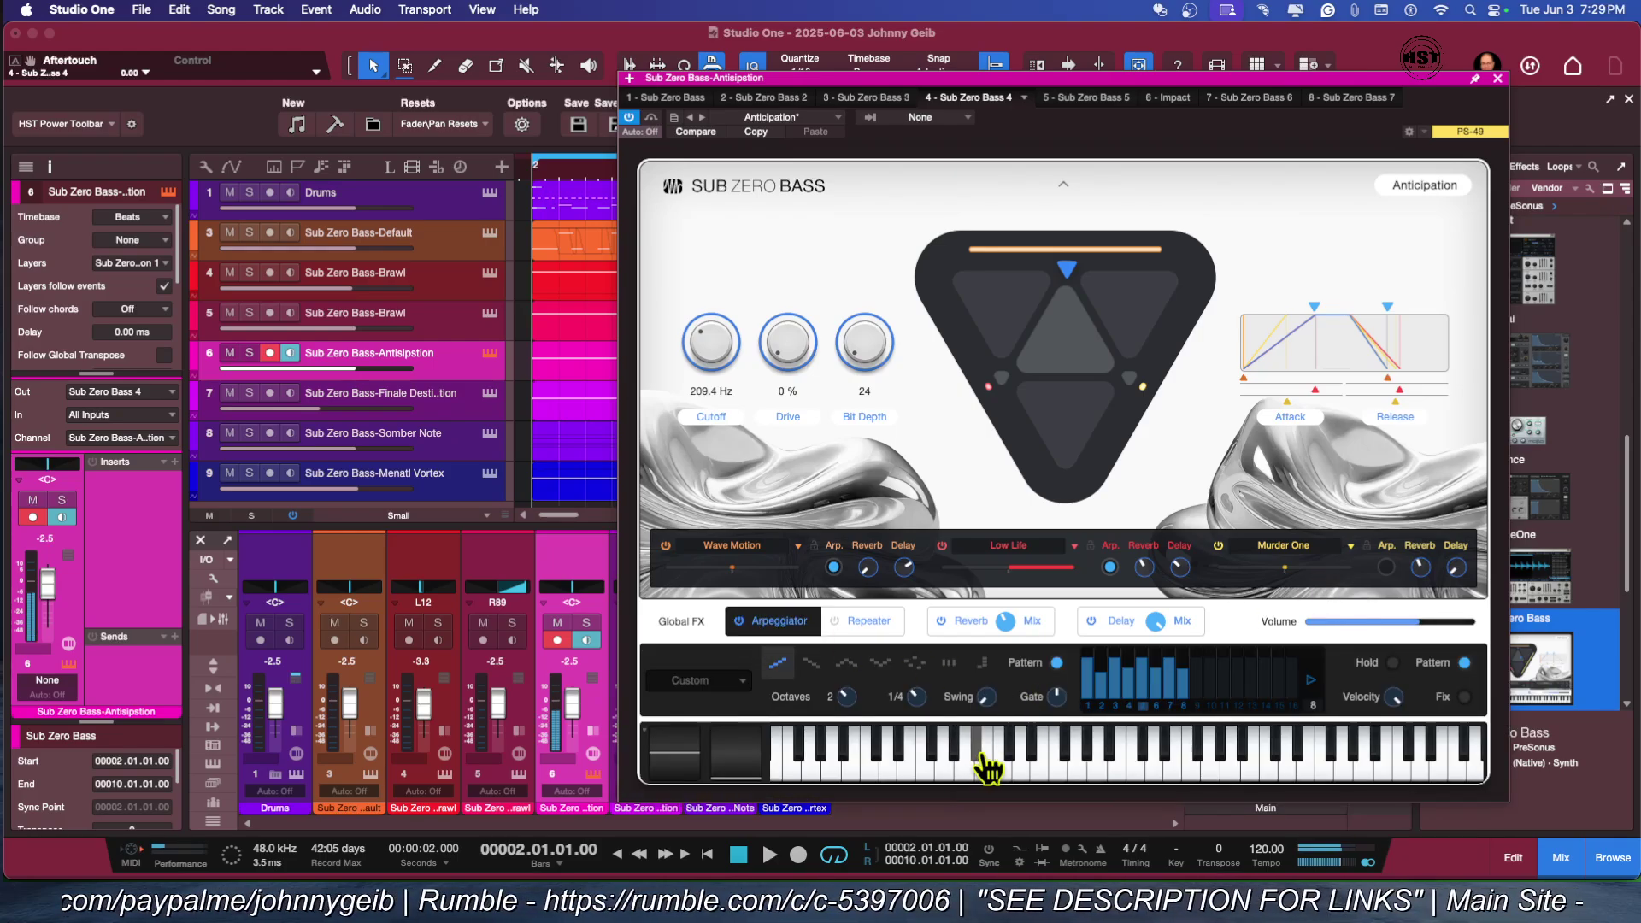
Step: Play higher and lower notes while trying play modes, settling on the fourth mode
left_click_drag(983, 756, 1030, 756)
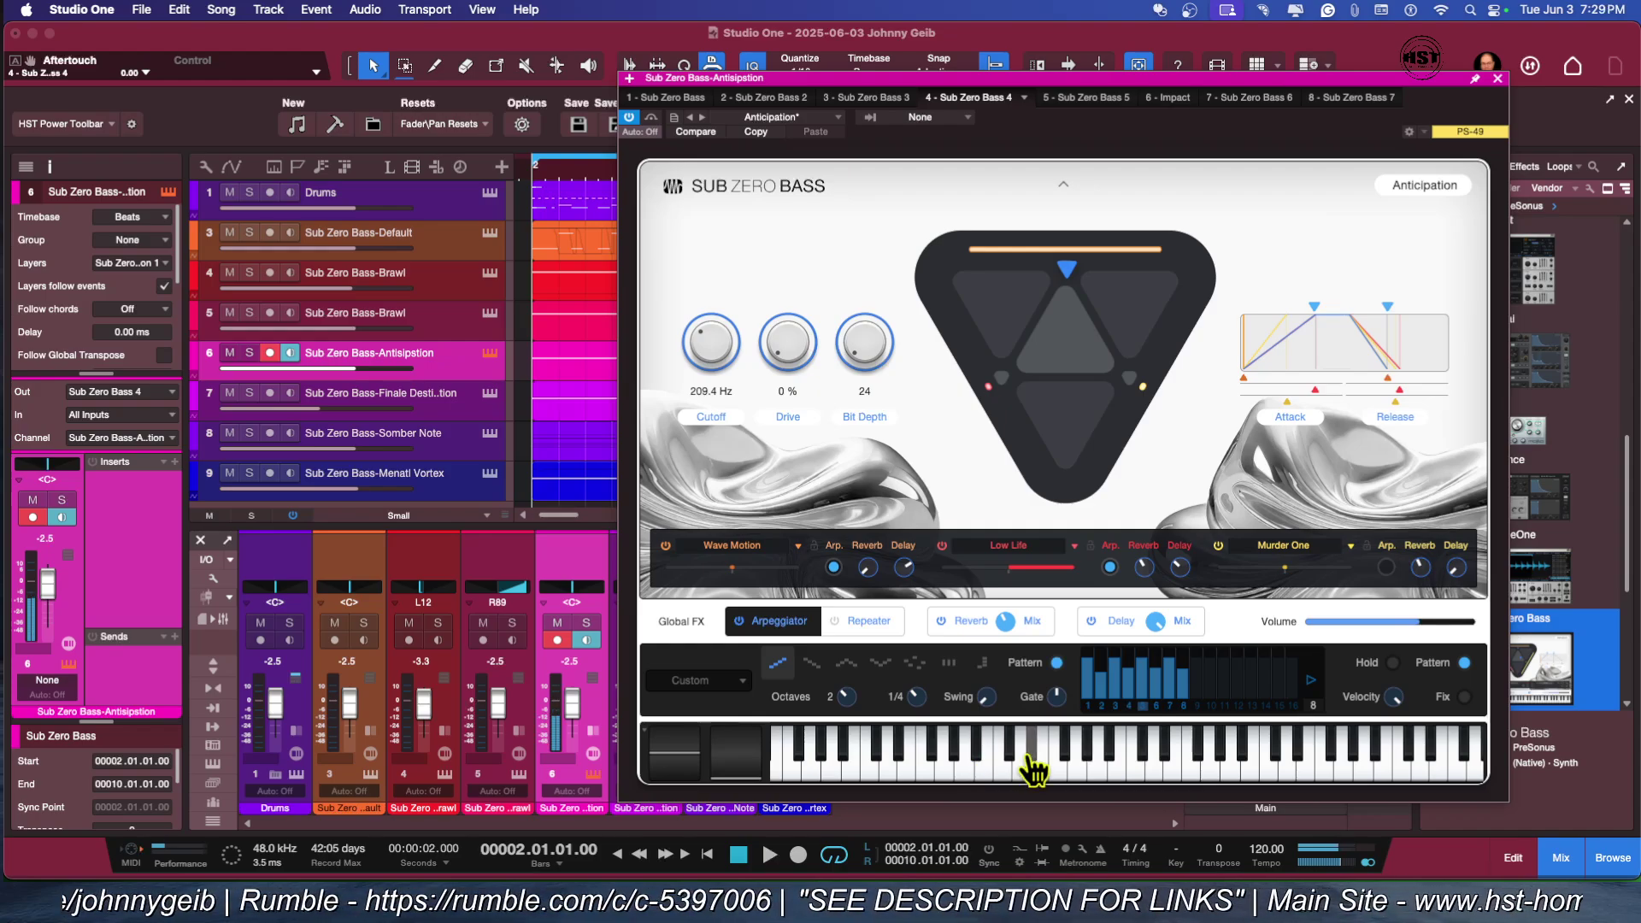
left_click_drag(1032, 767, 983, 763)
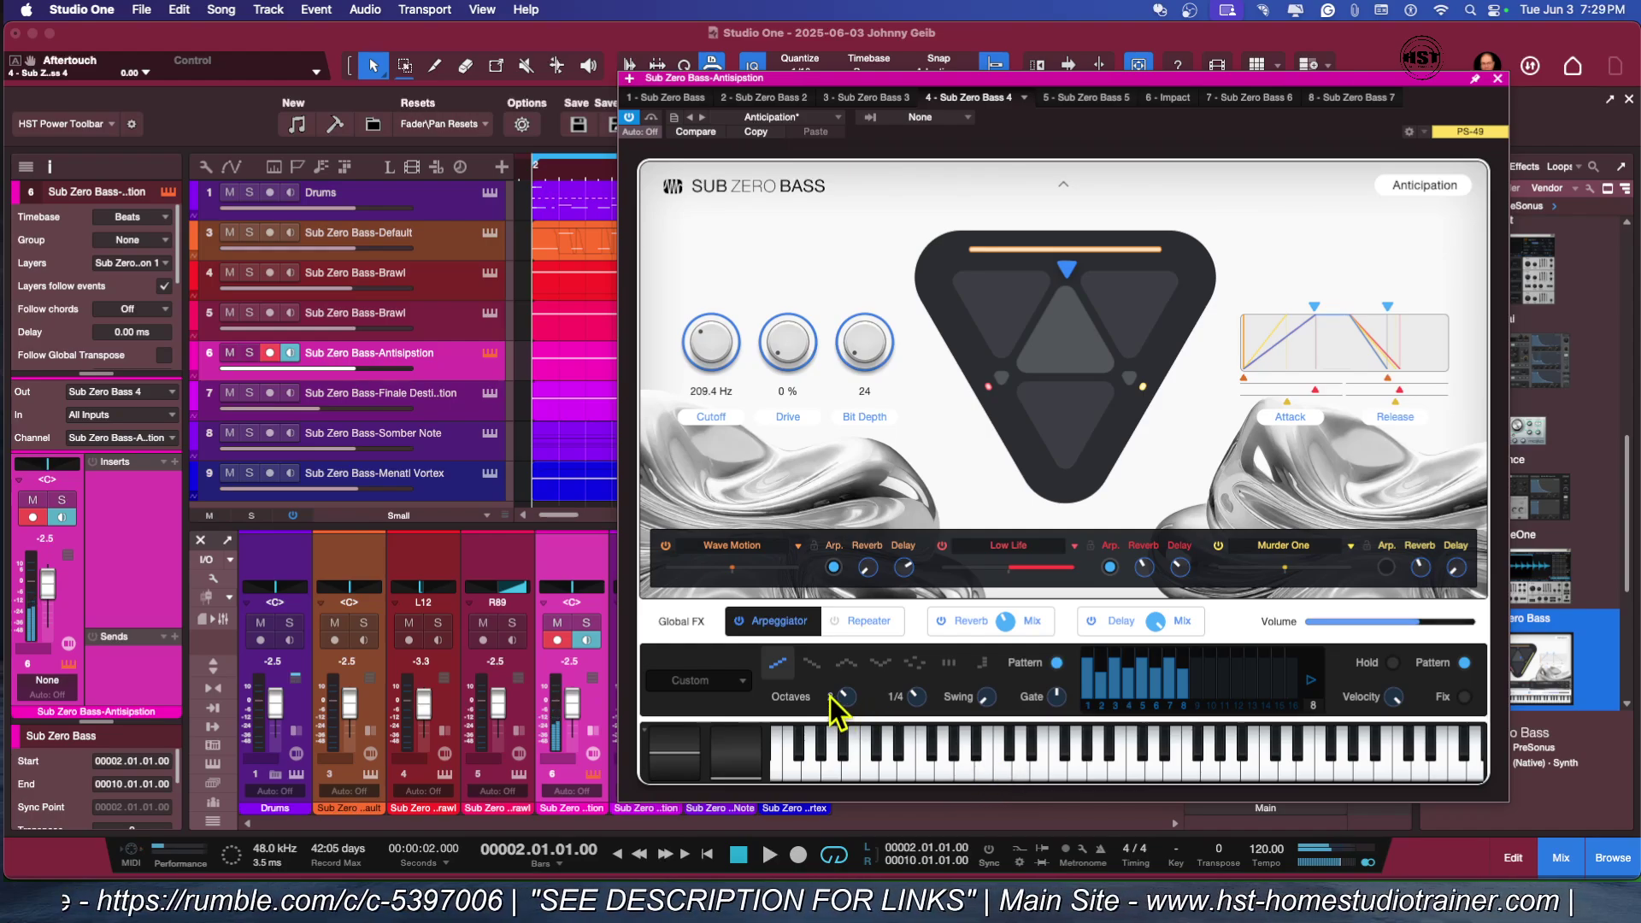
left_click(812, 663)
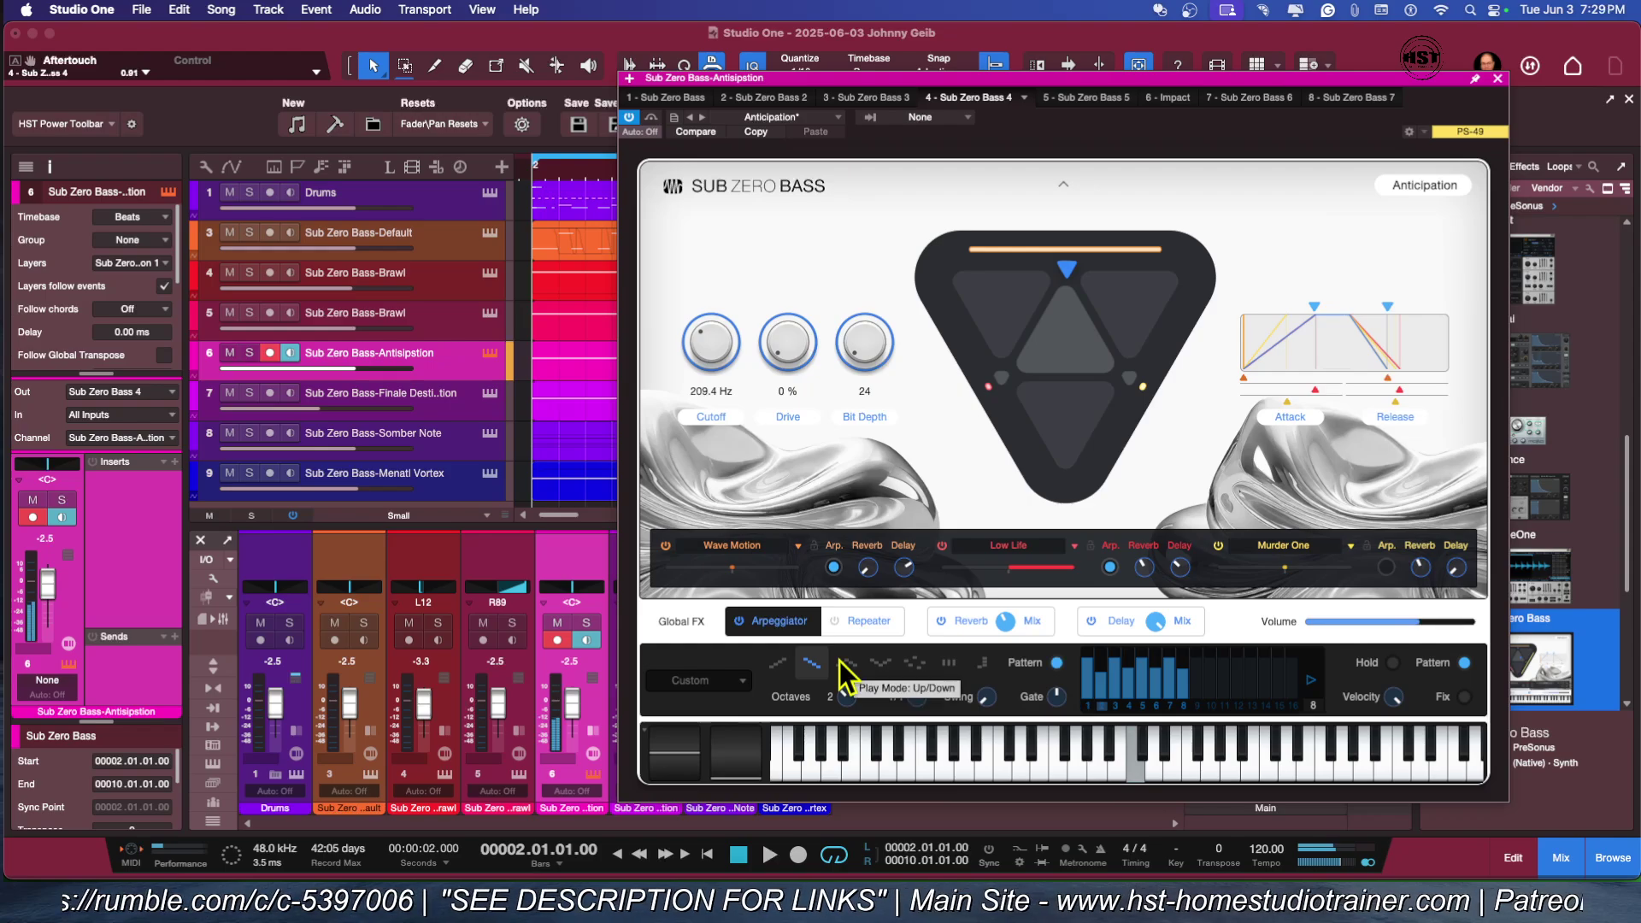
left_click(846, 665)
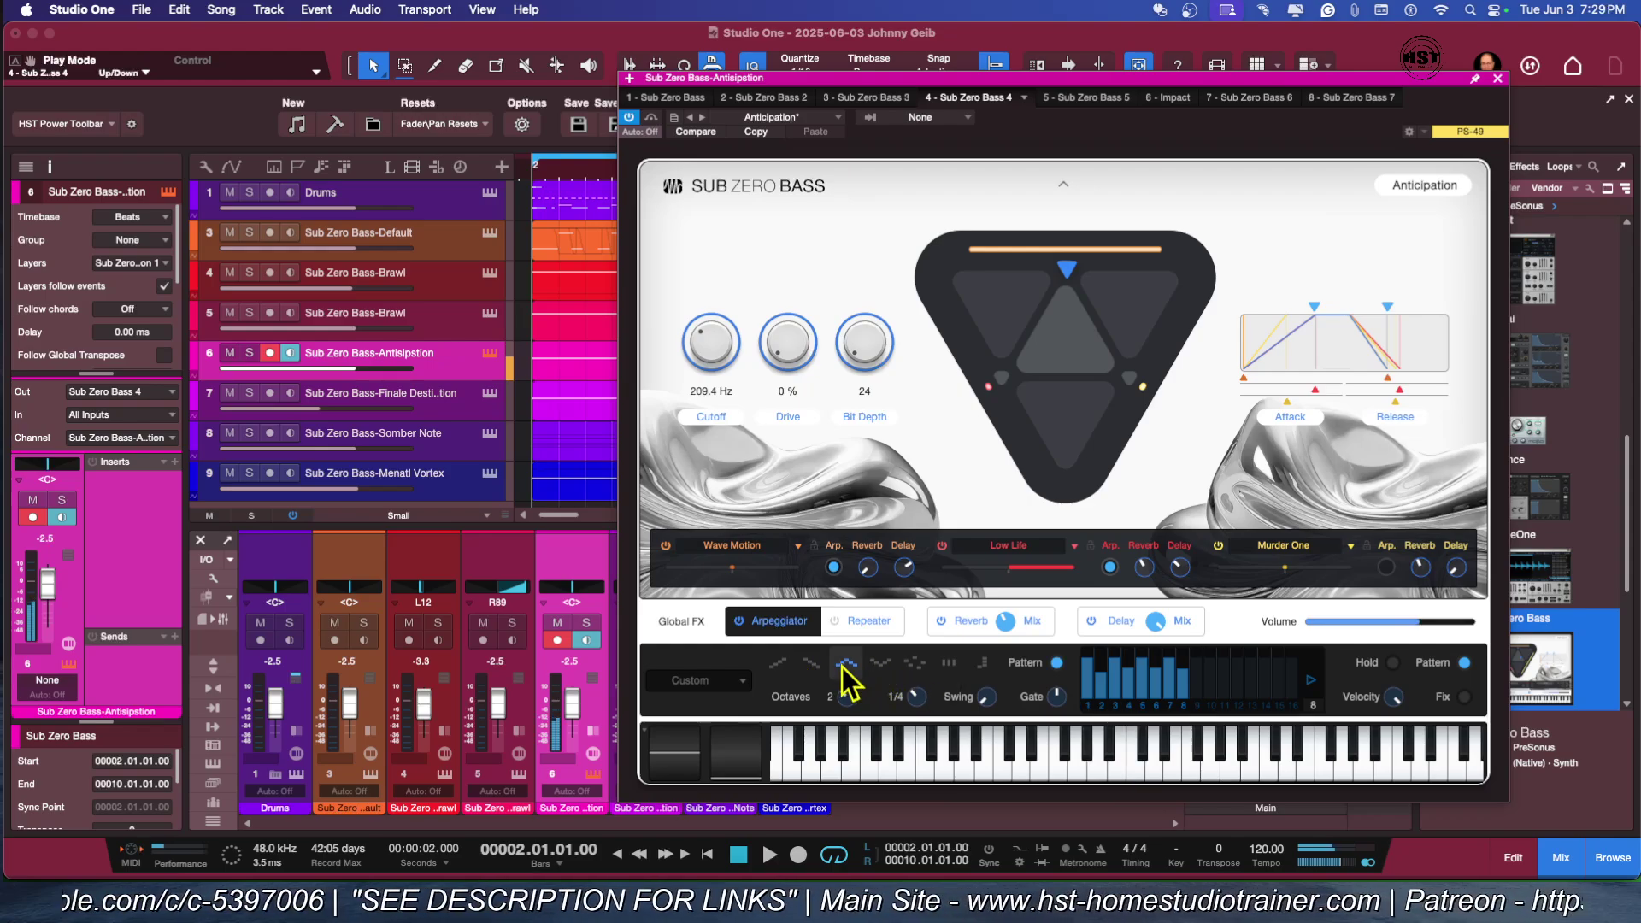
left_click(884, 665)
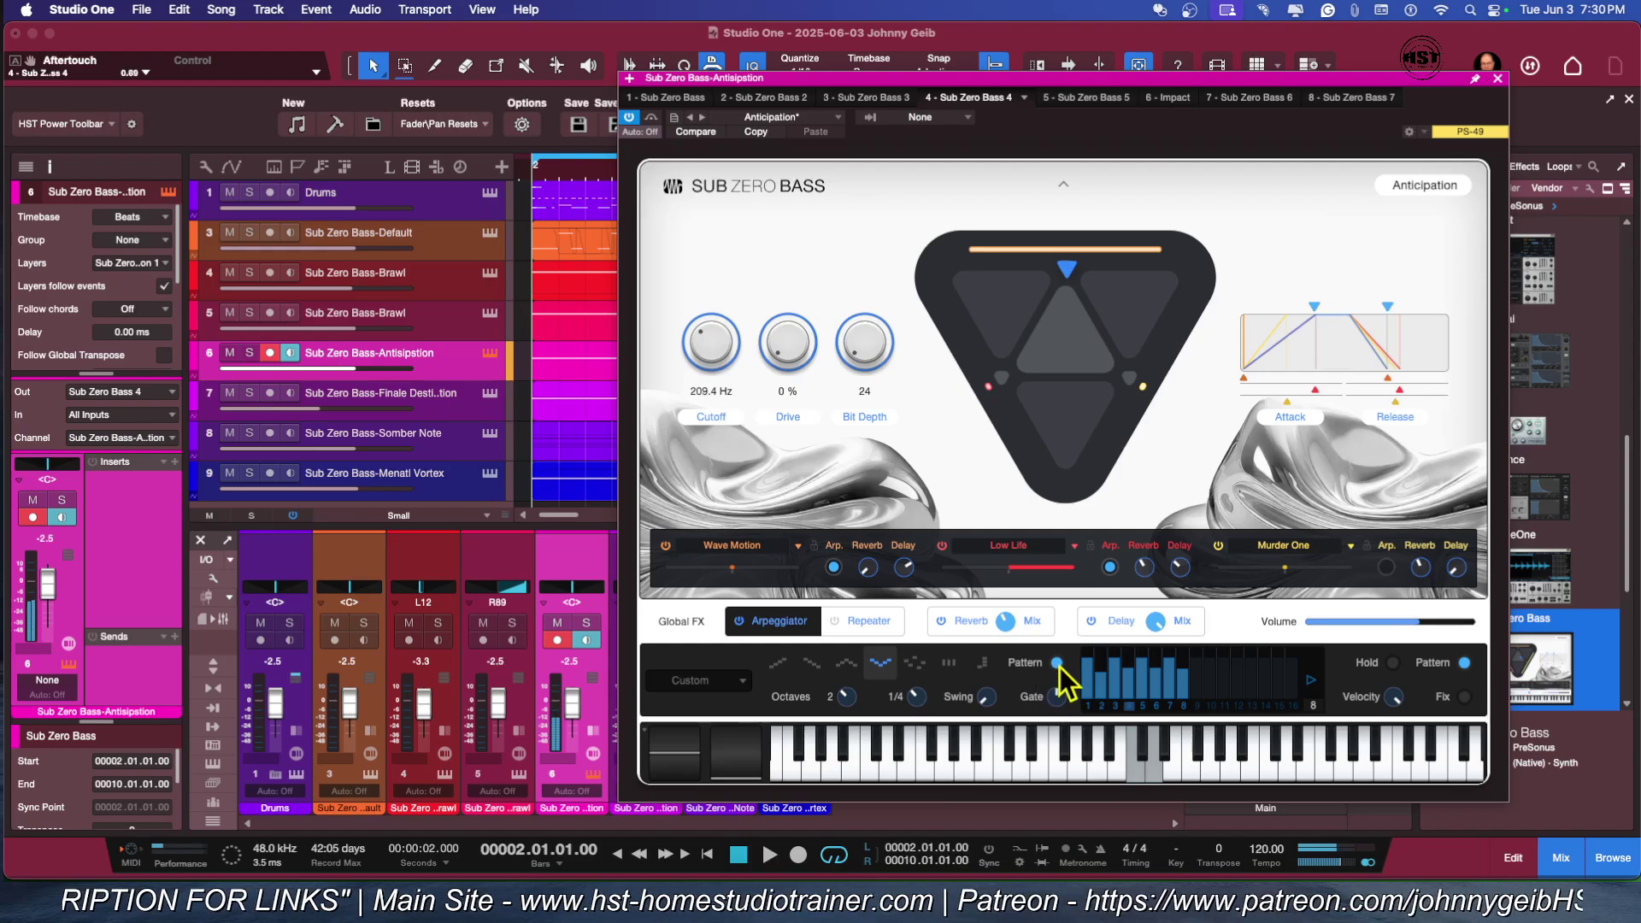
Step: Toggle the arpeggiator's step pattern off and back on, then switch Hold off
left_click(1057, 664)
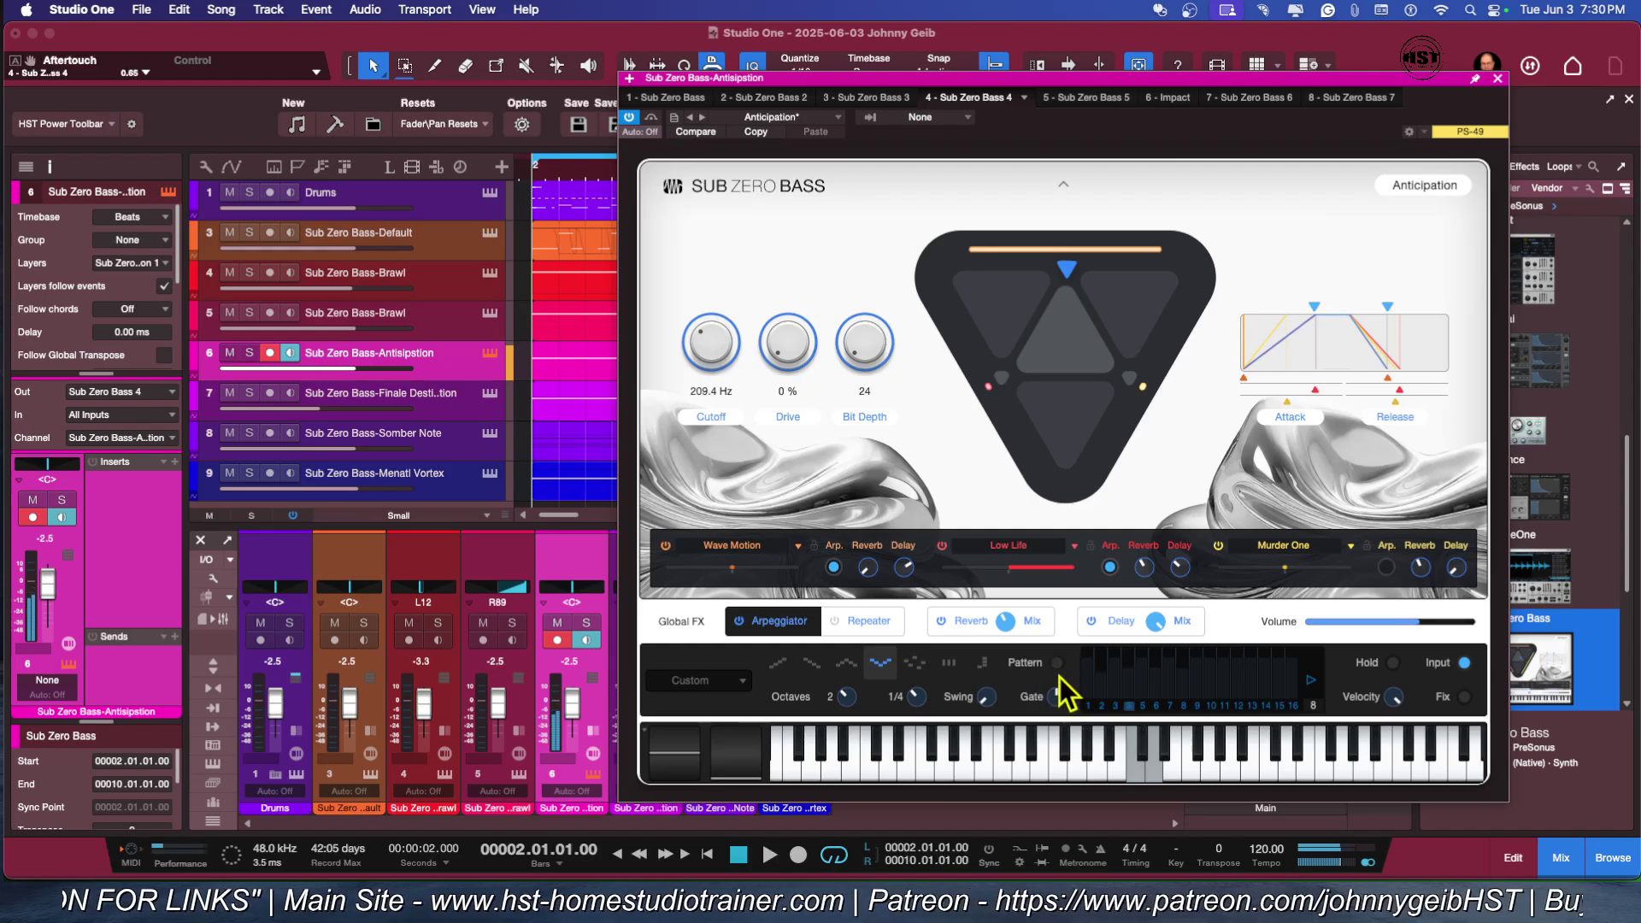
left_click(1058, 666)
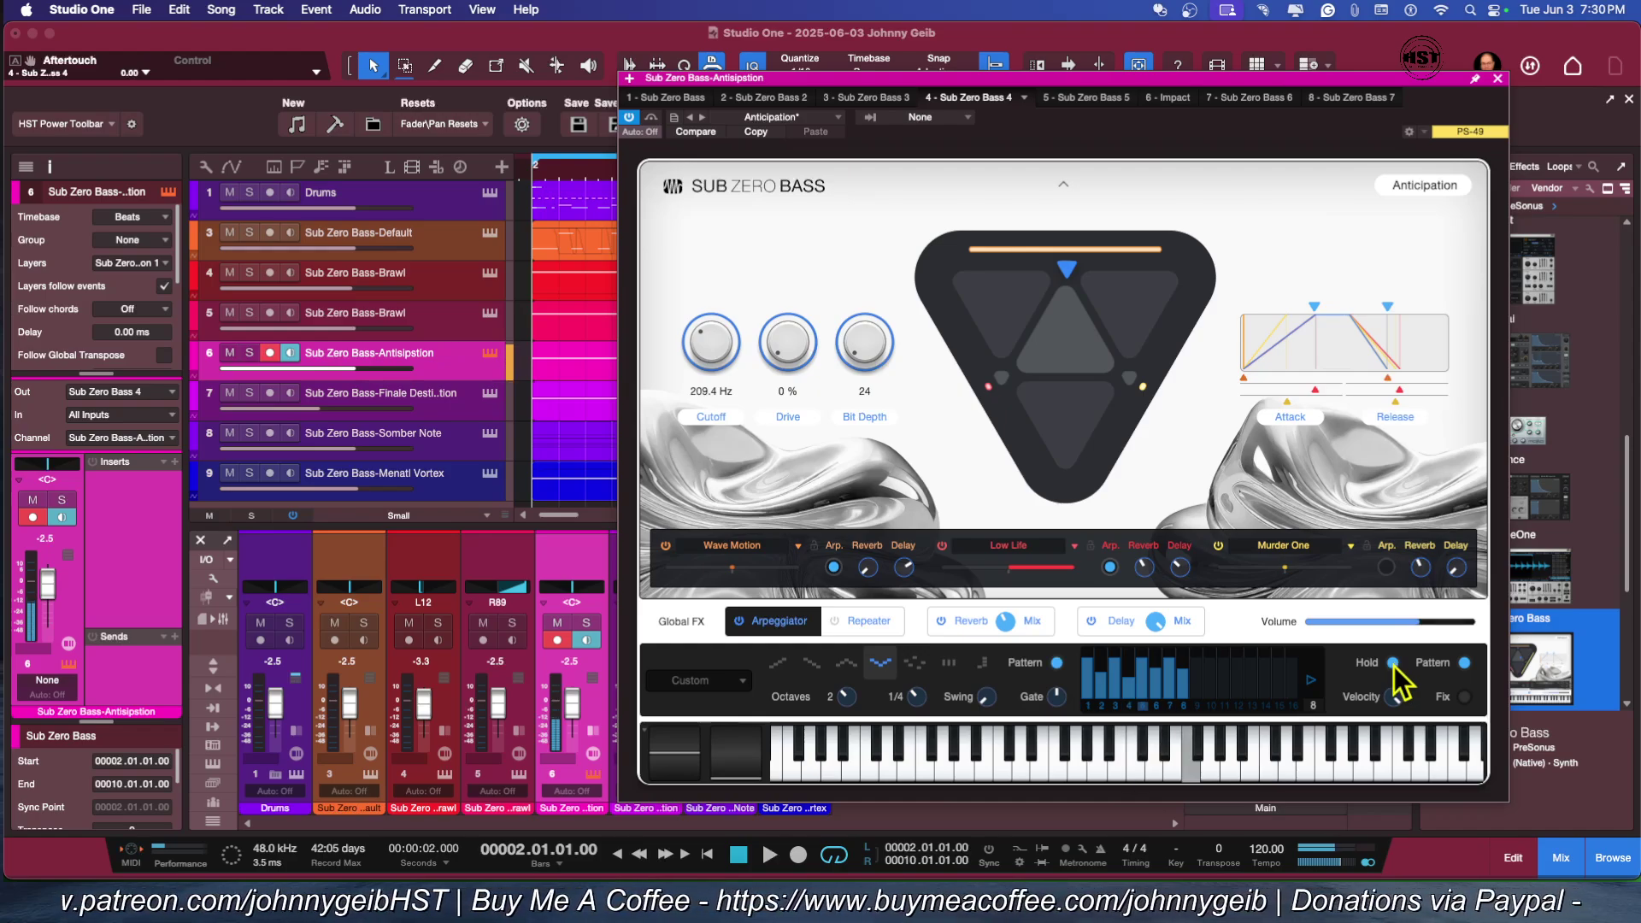
left_click(1393, 663)
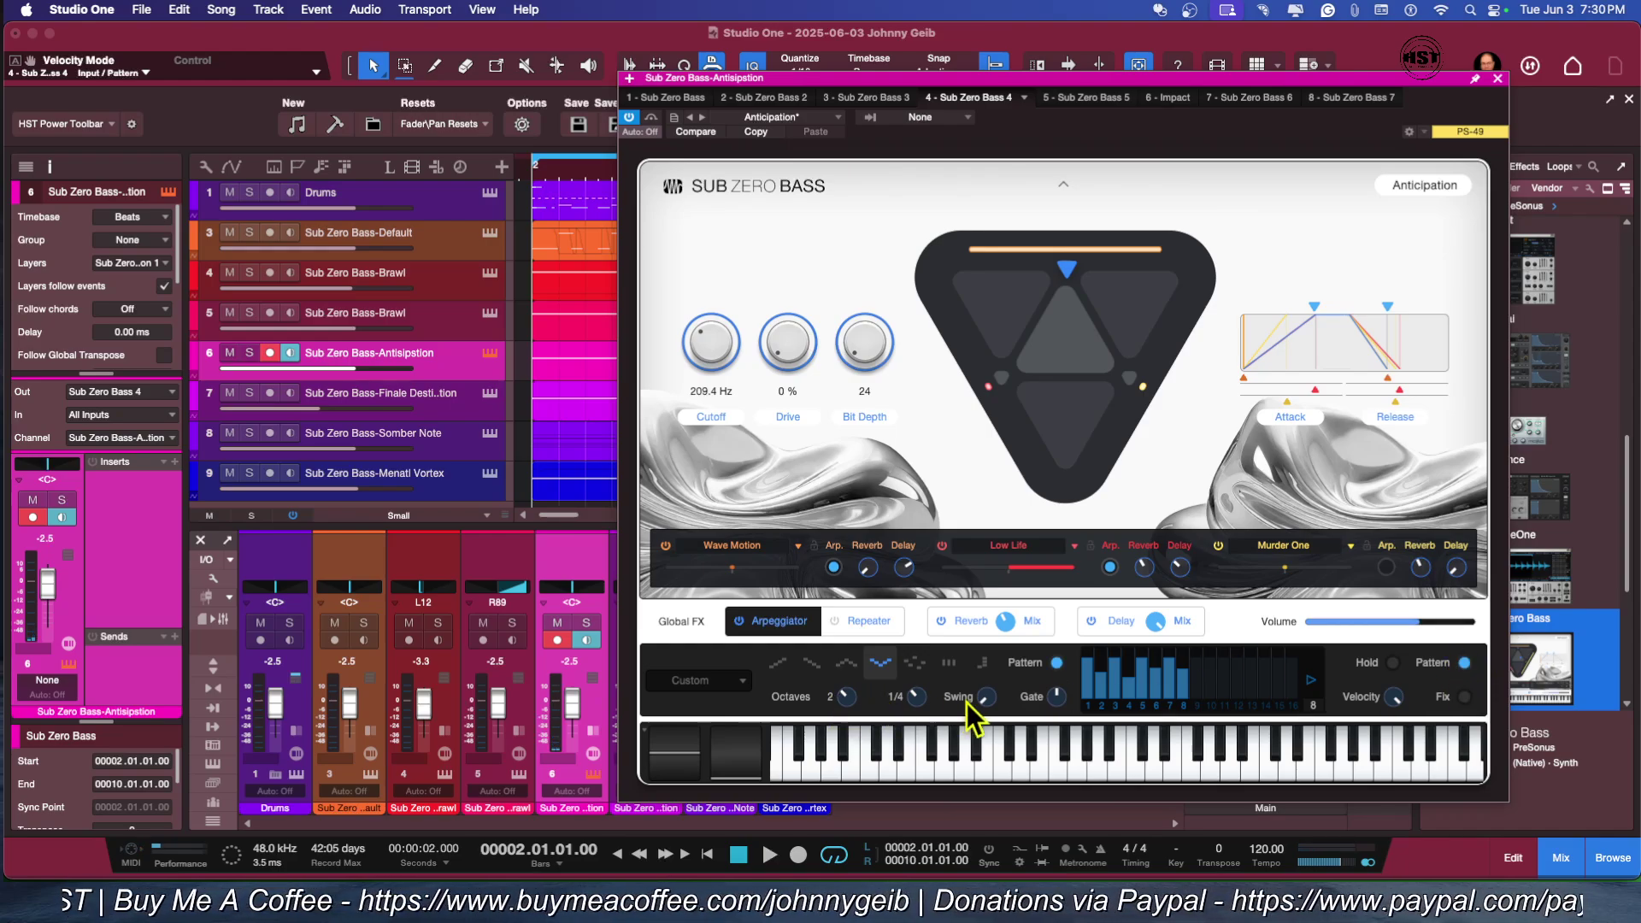
Step: Switch Global FX to Repeater, turn on global Reverb and Delay, and close Sub Zero Bass
left_click(873, 620)
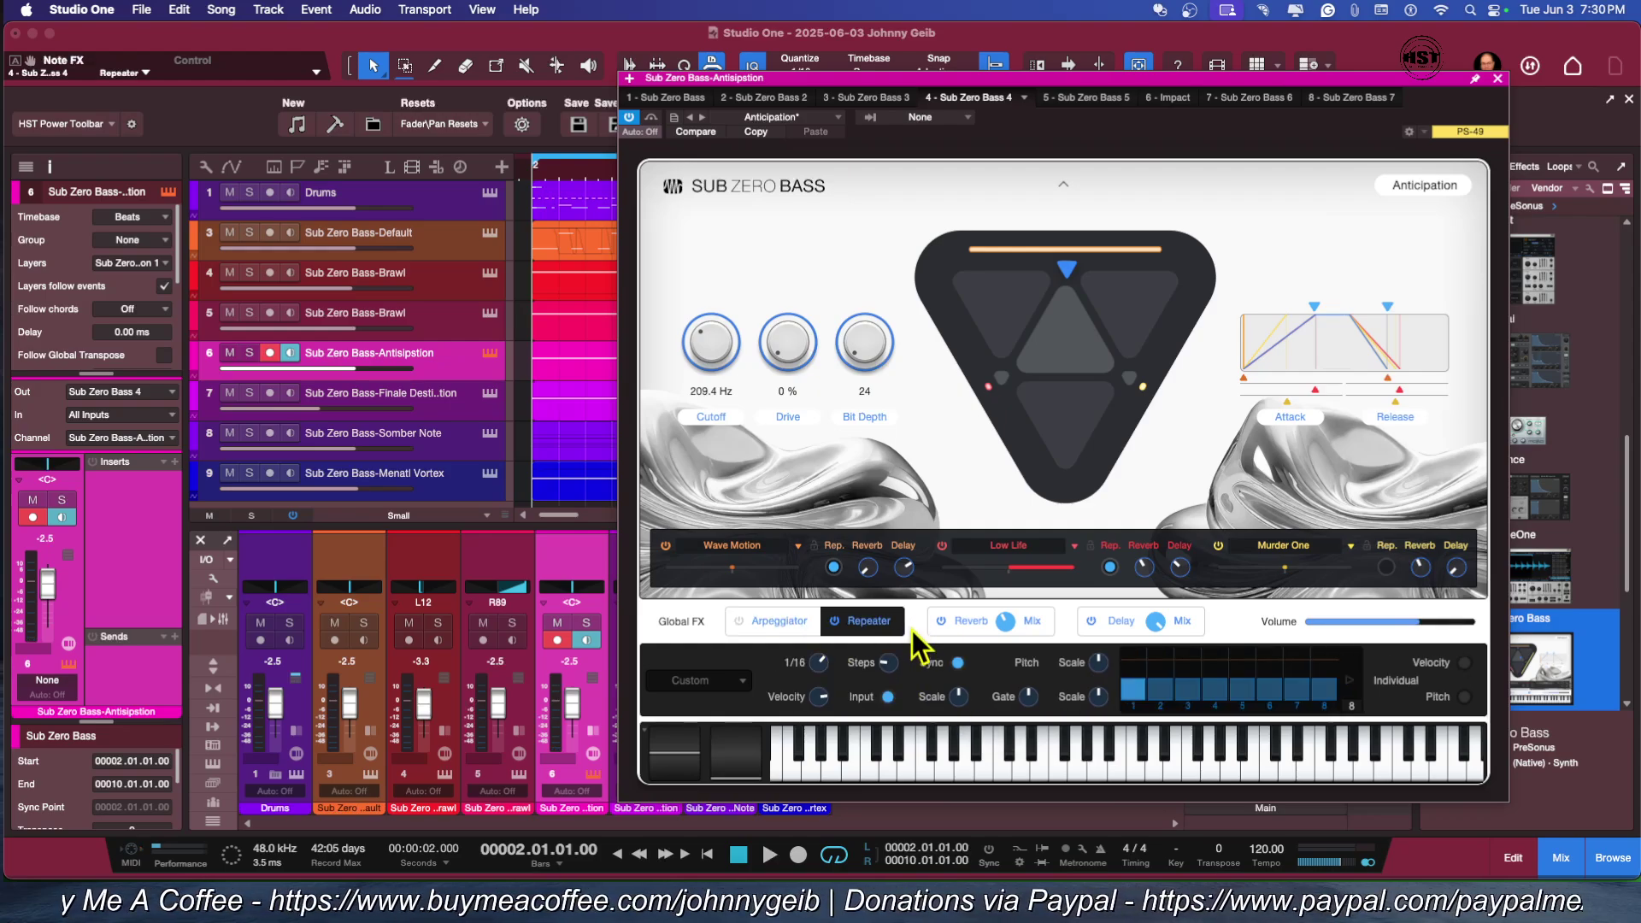
left_click(969, 624)
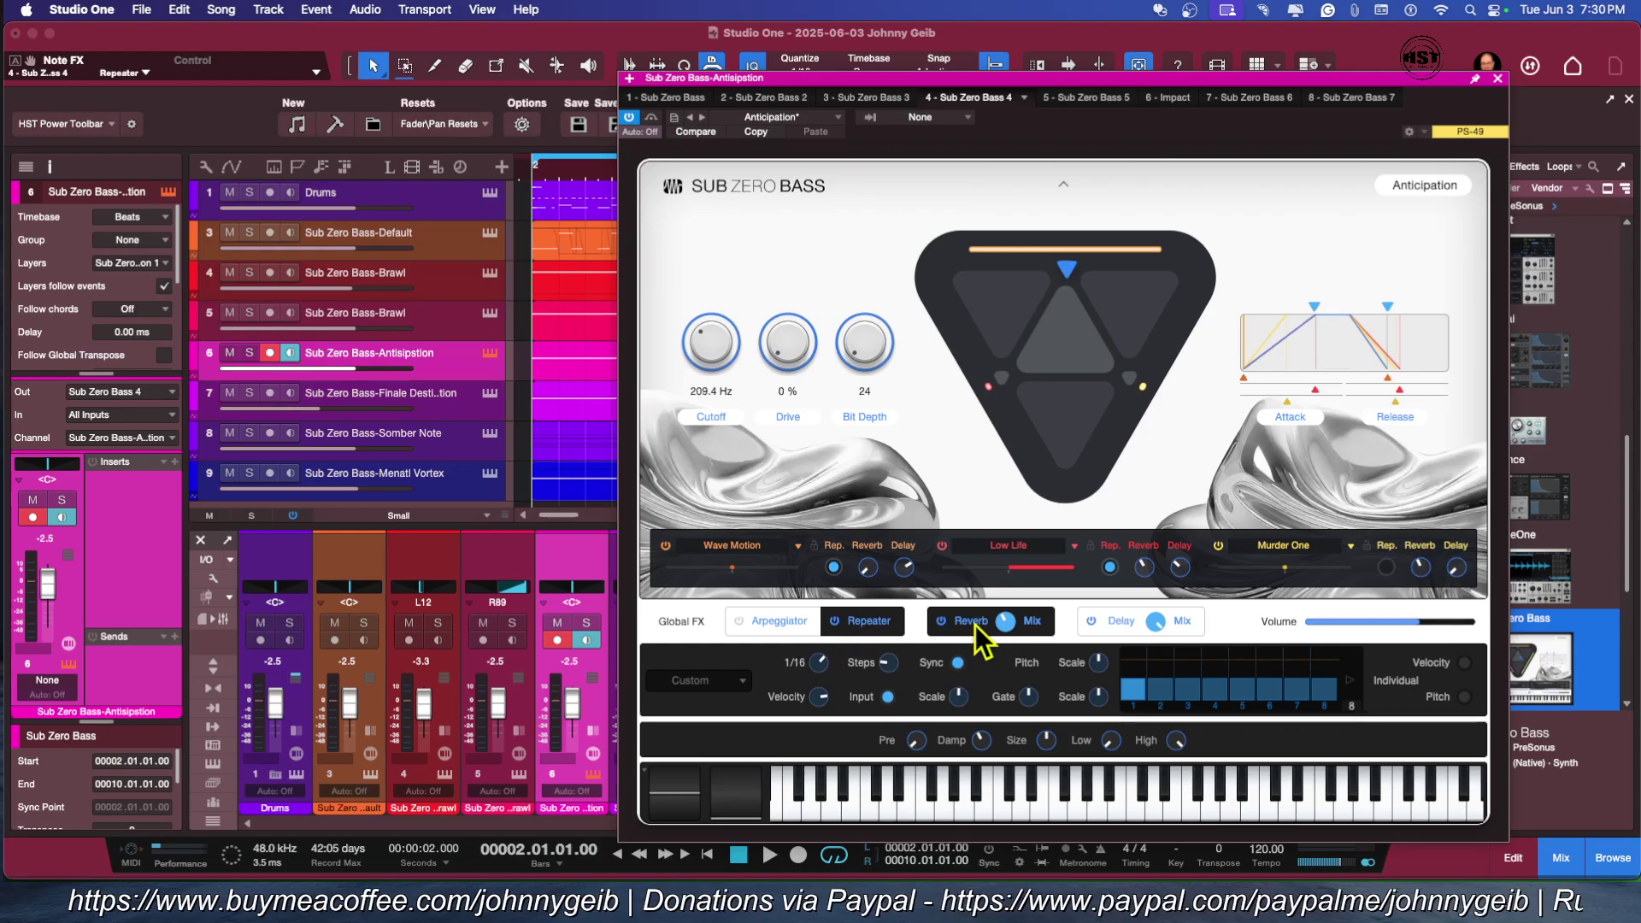
left_click(1130, 624)
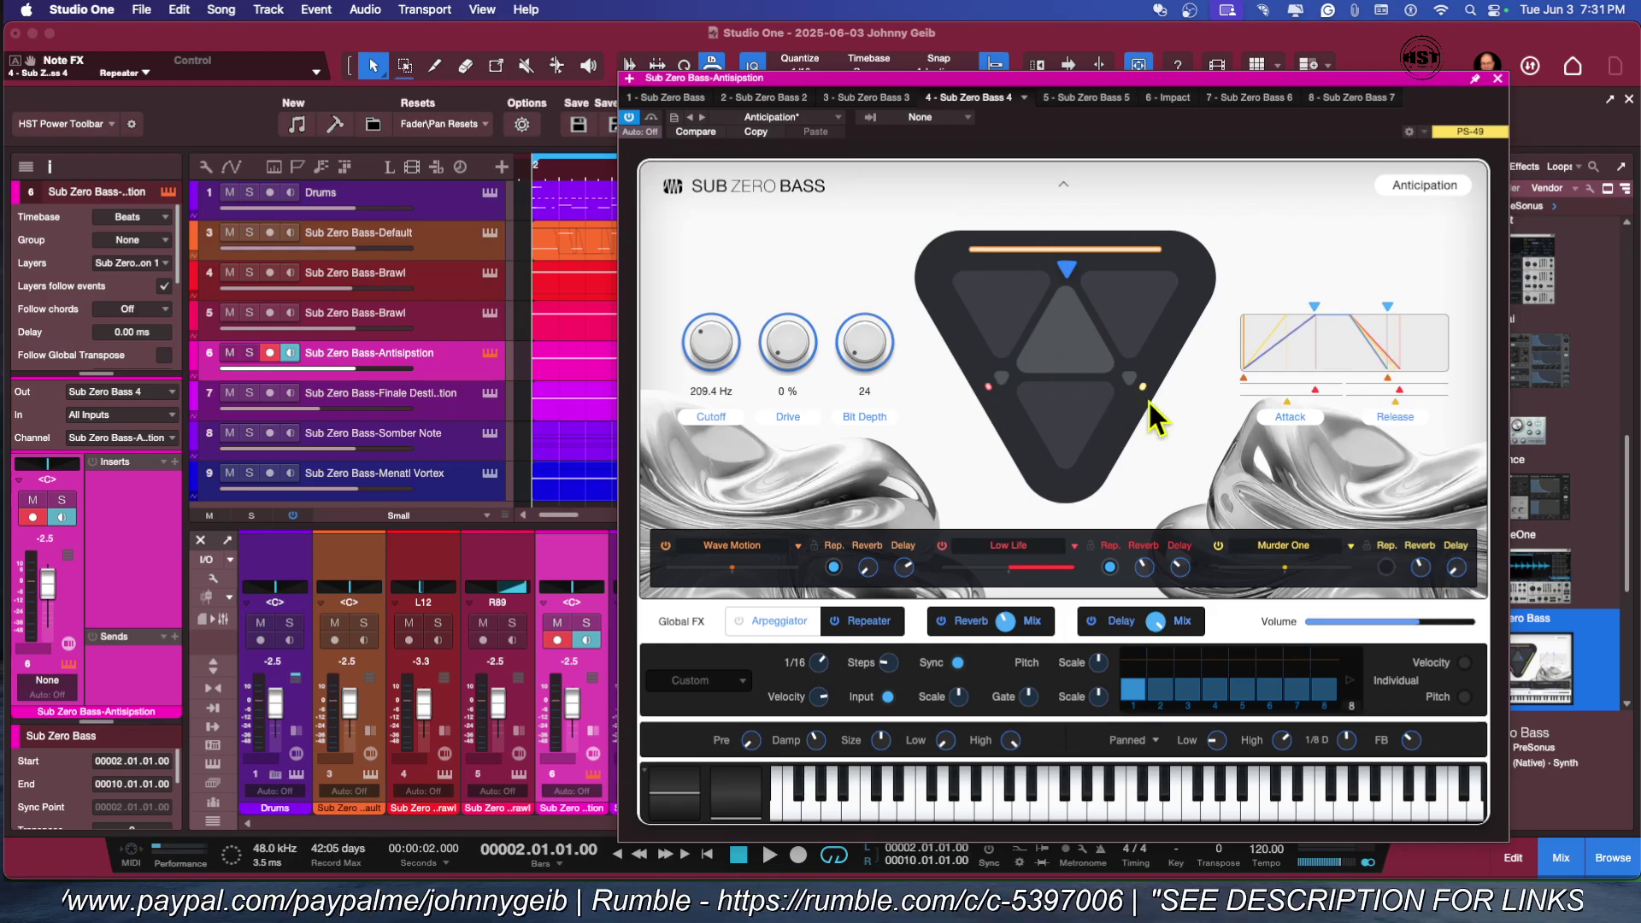
left_click(1497, 78)
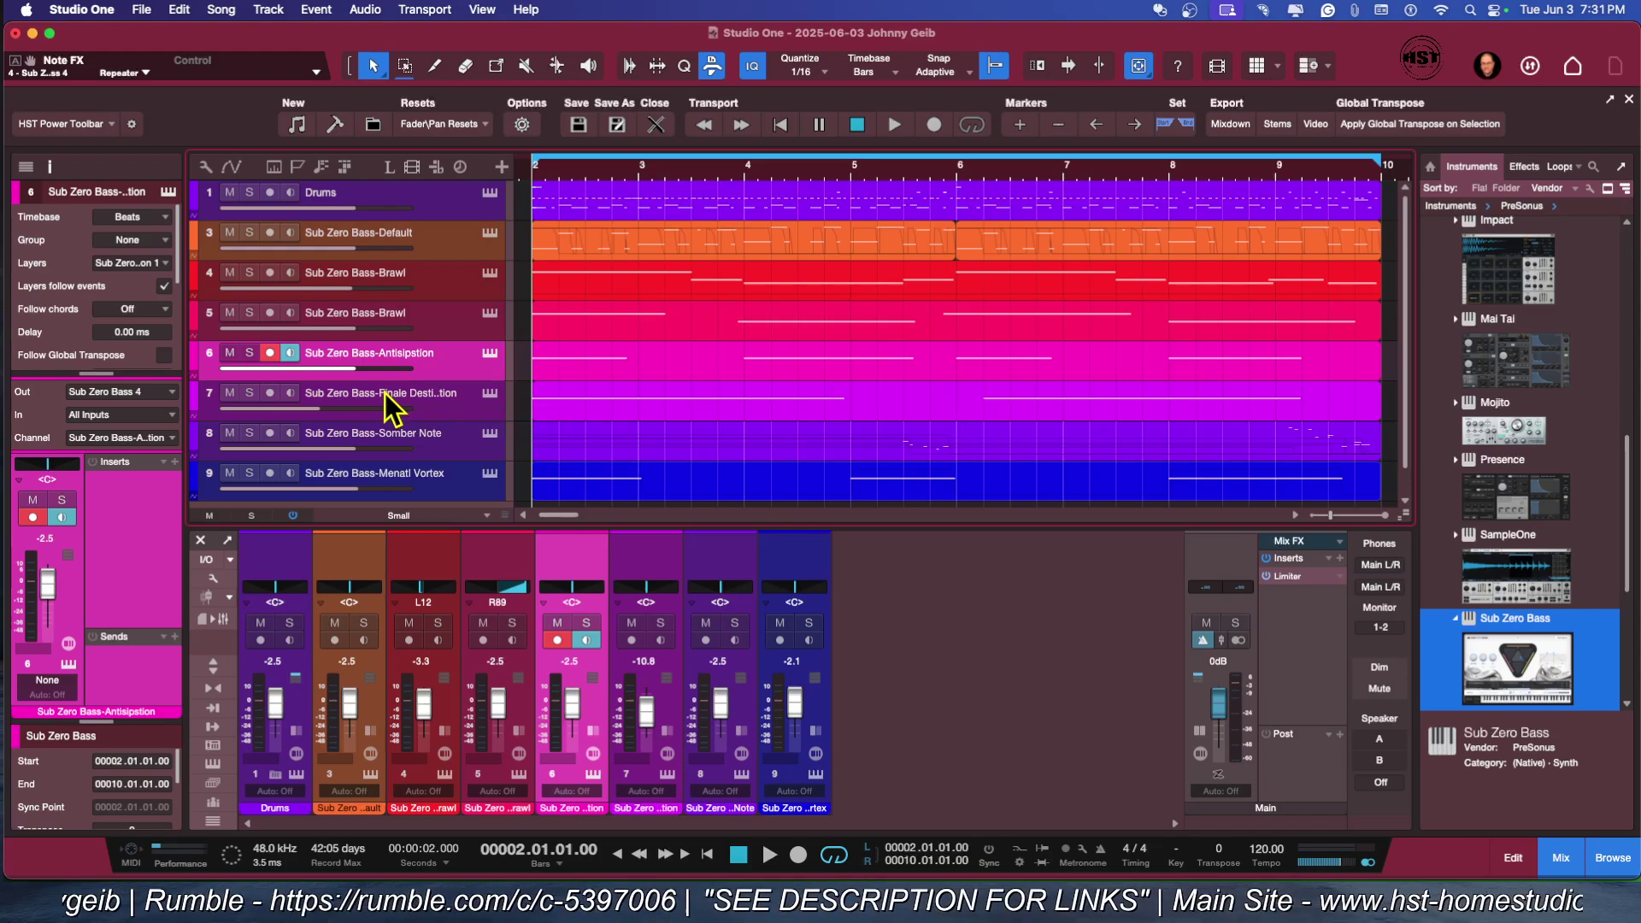
Step: Close the song discarding unsaved changes, then reopen it from Recent Files
left_click(649, 127)
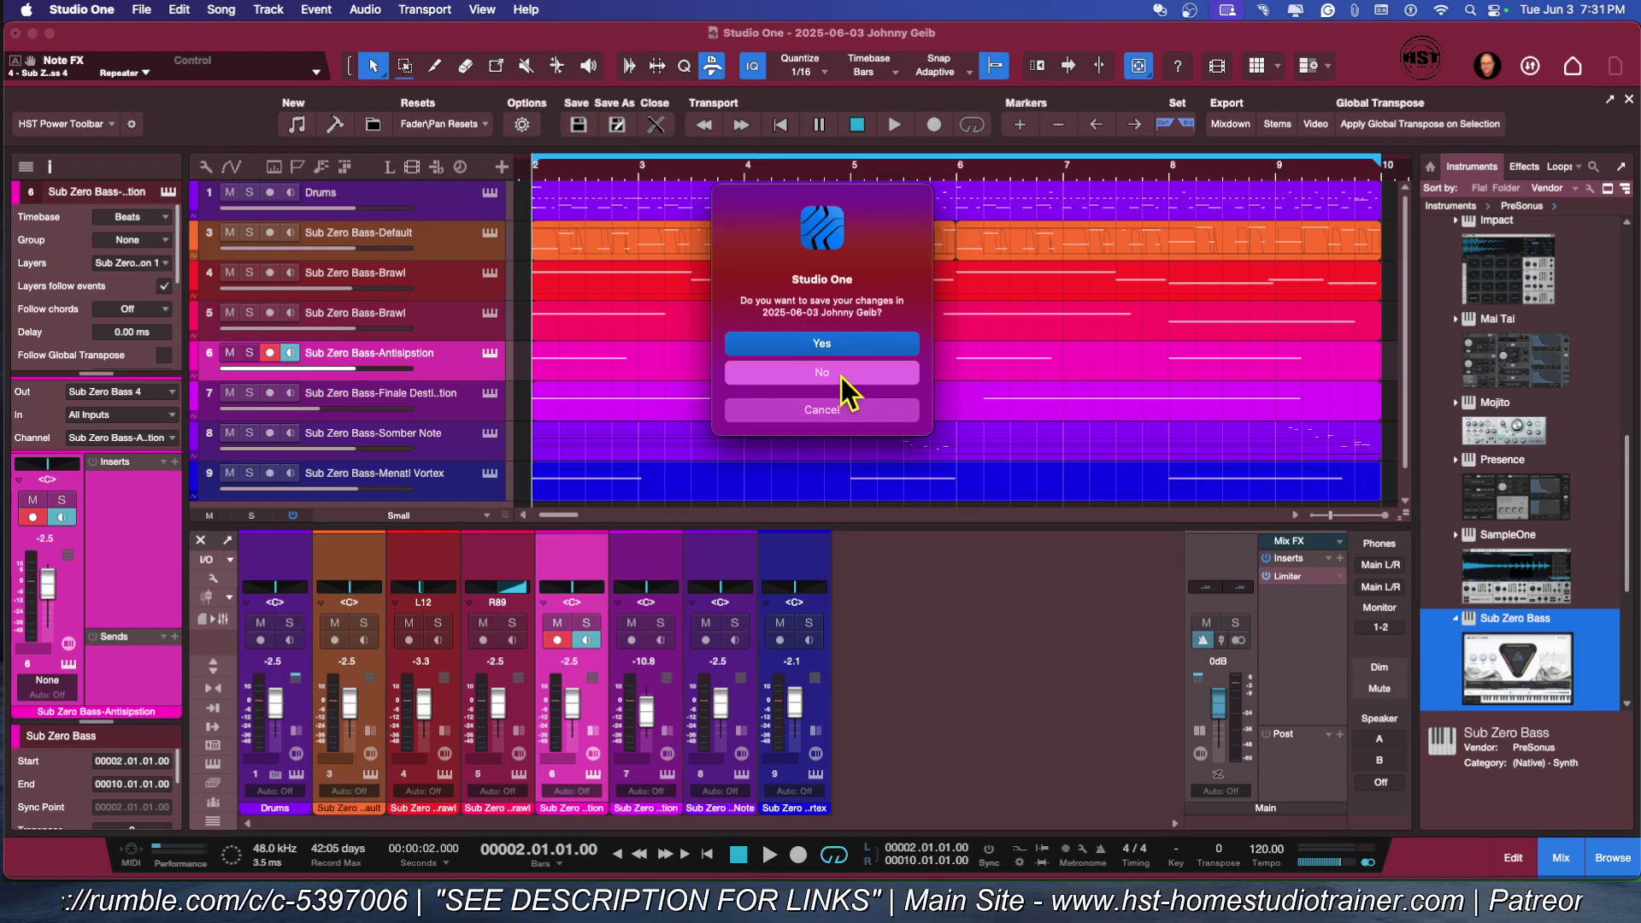
left_click(841, 377)
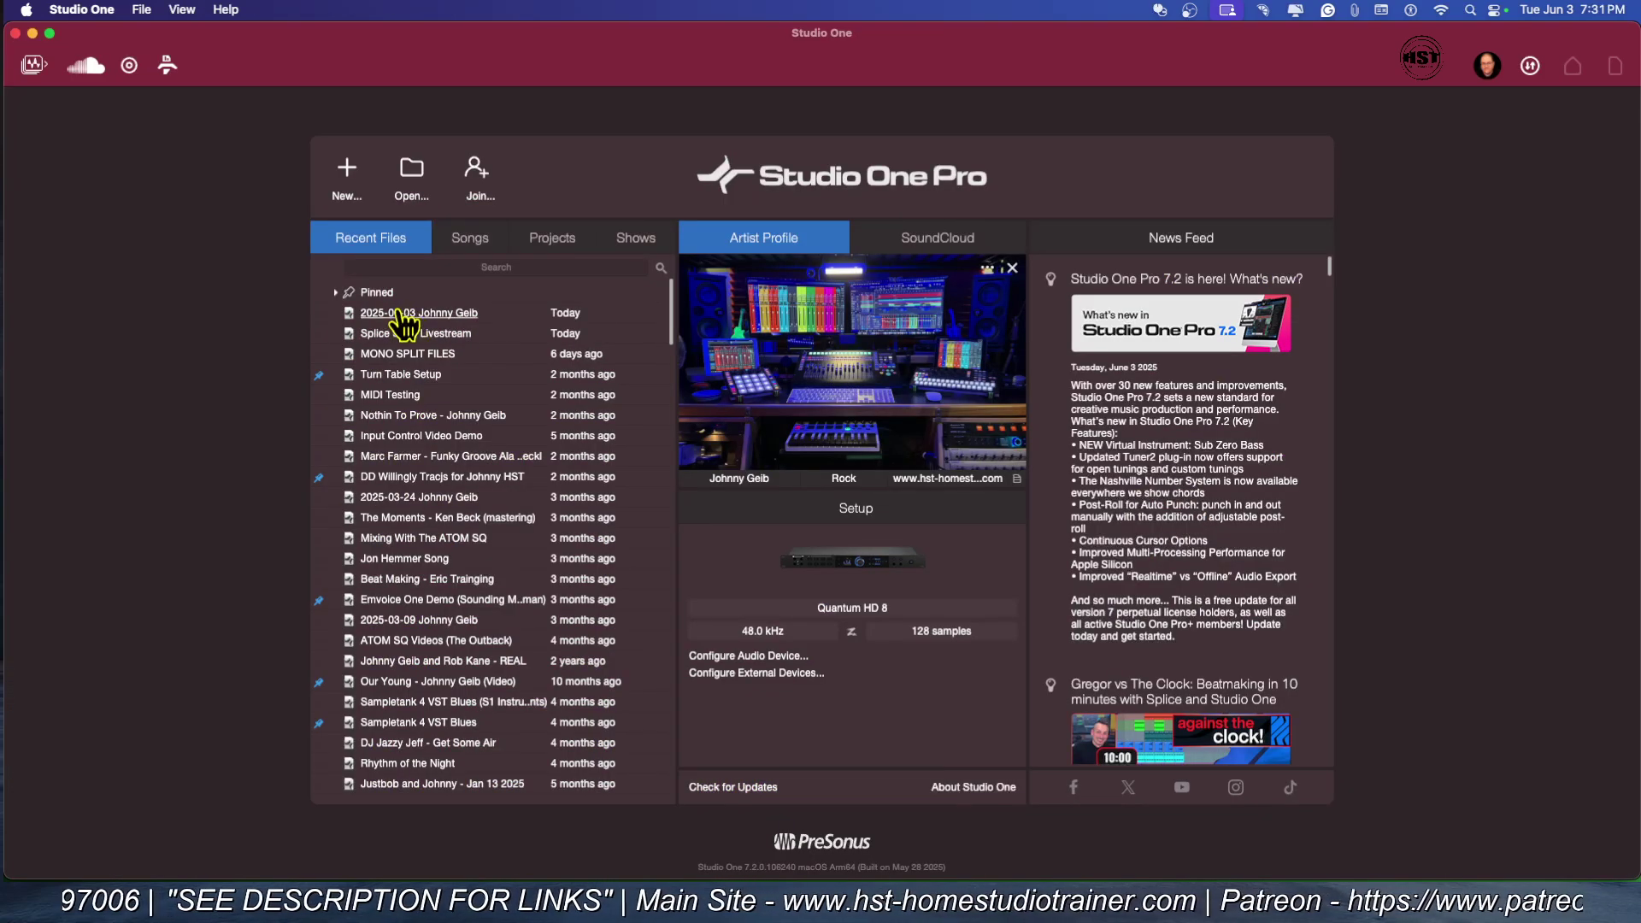
left_click(394, 313)
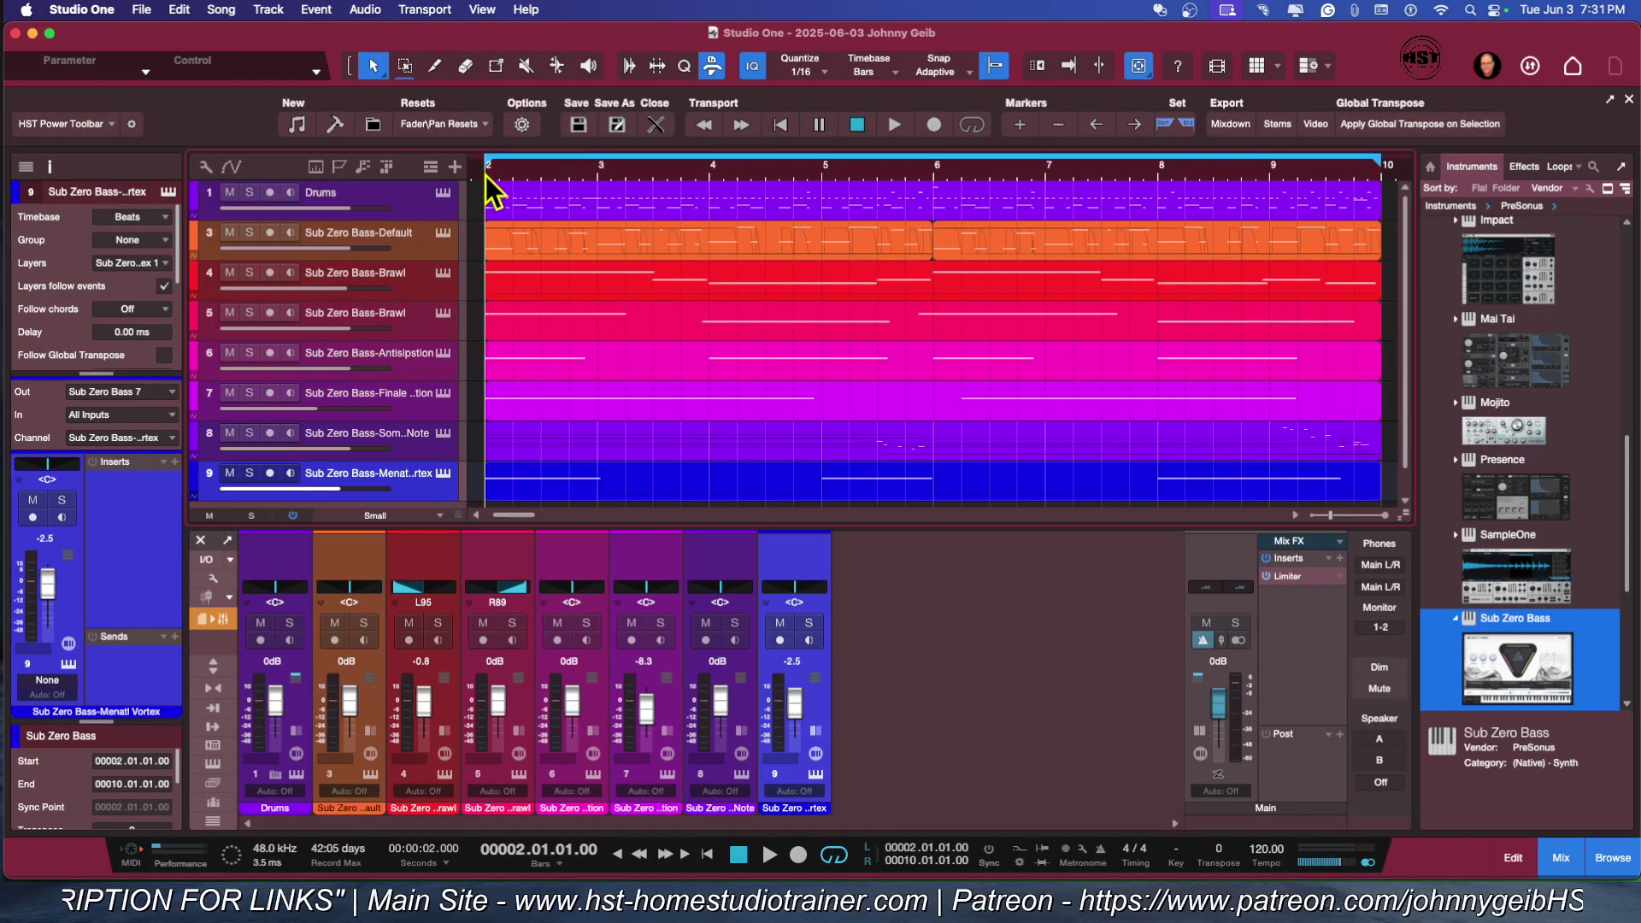
Step: Start playback and pull the Main output fader down to about -18.7 dB
key("space")
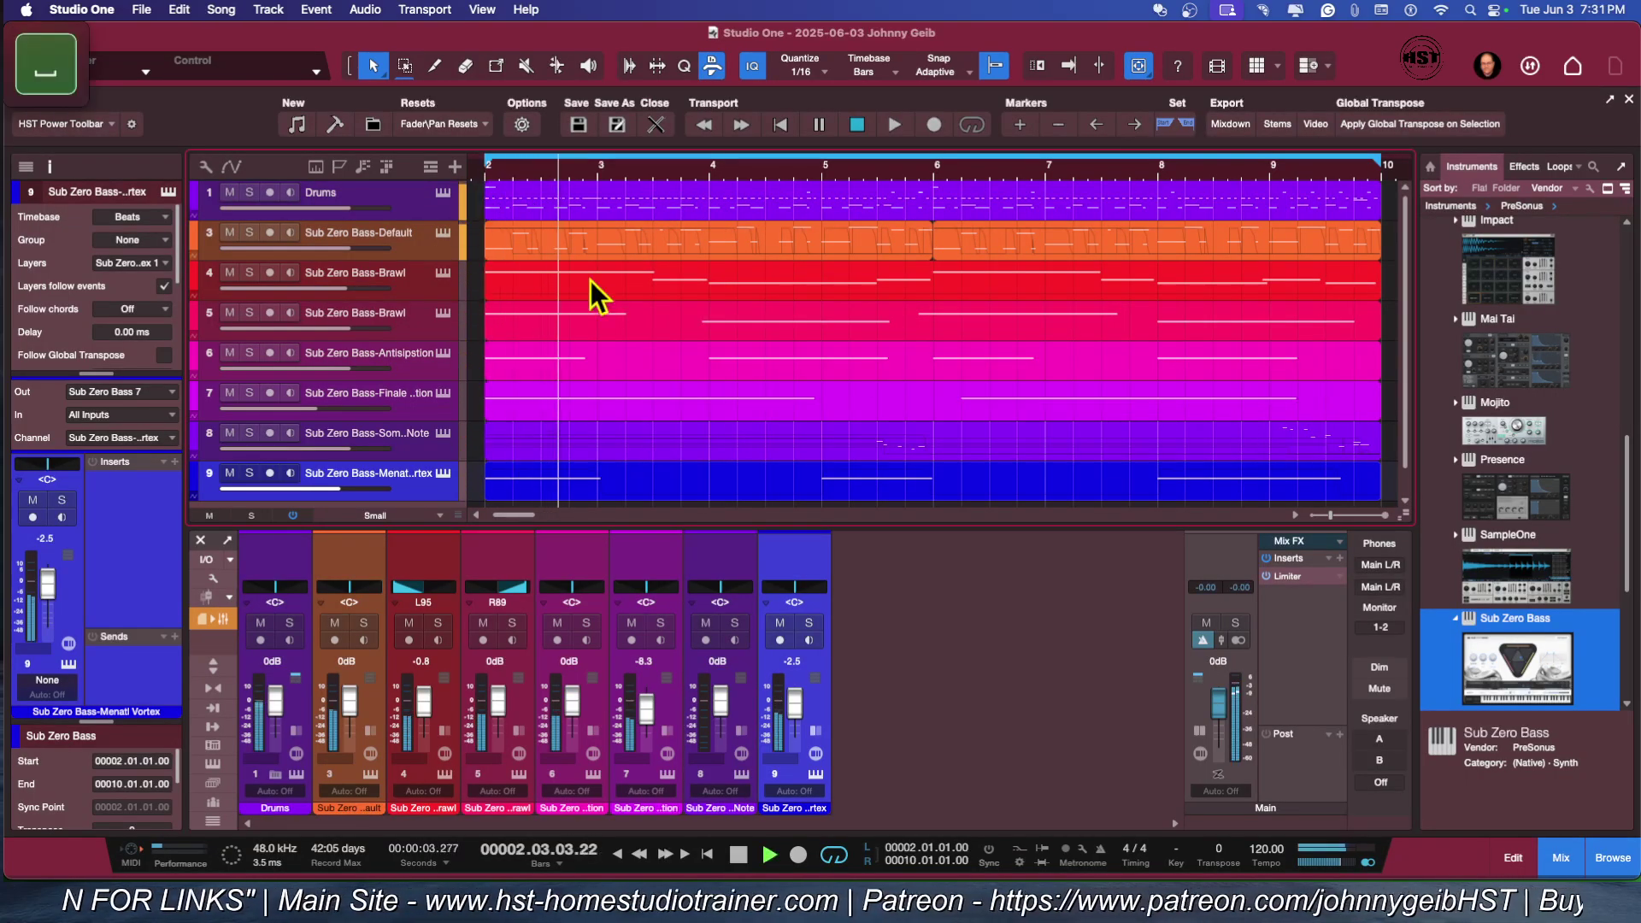
left_click_drag(1221, 682, 1223, 720)
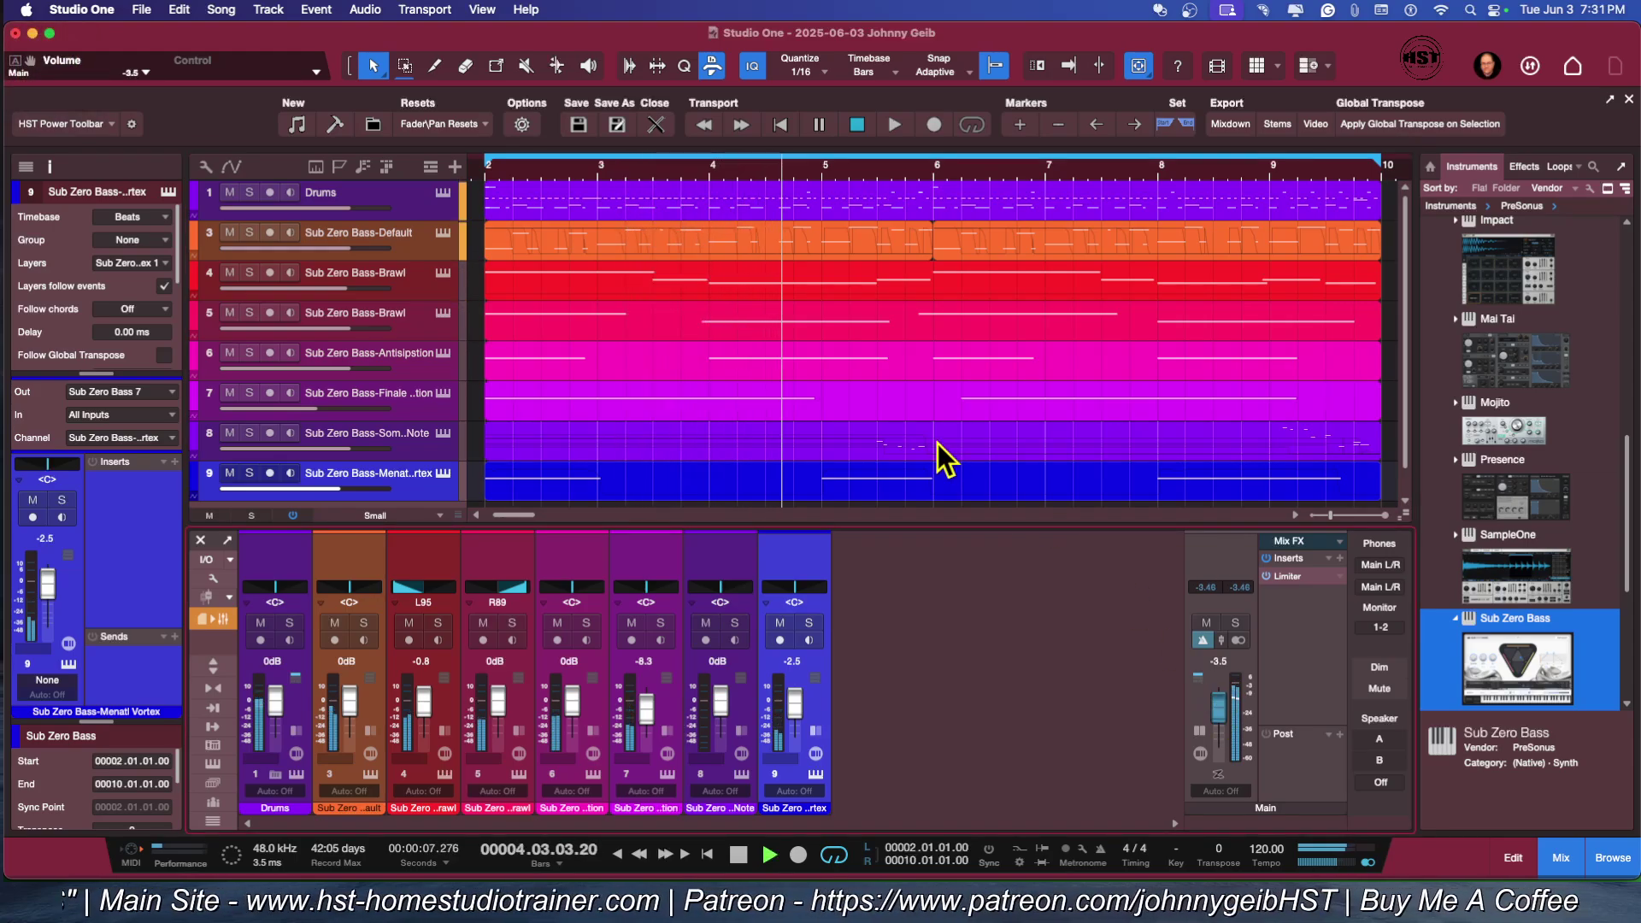
mouse_move(1219, 709)
left_mouse_down()
mouse_move(1225, 733)
mouse_move(1228, 714)
left_mouse_up()
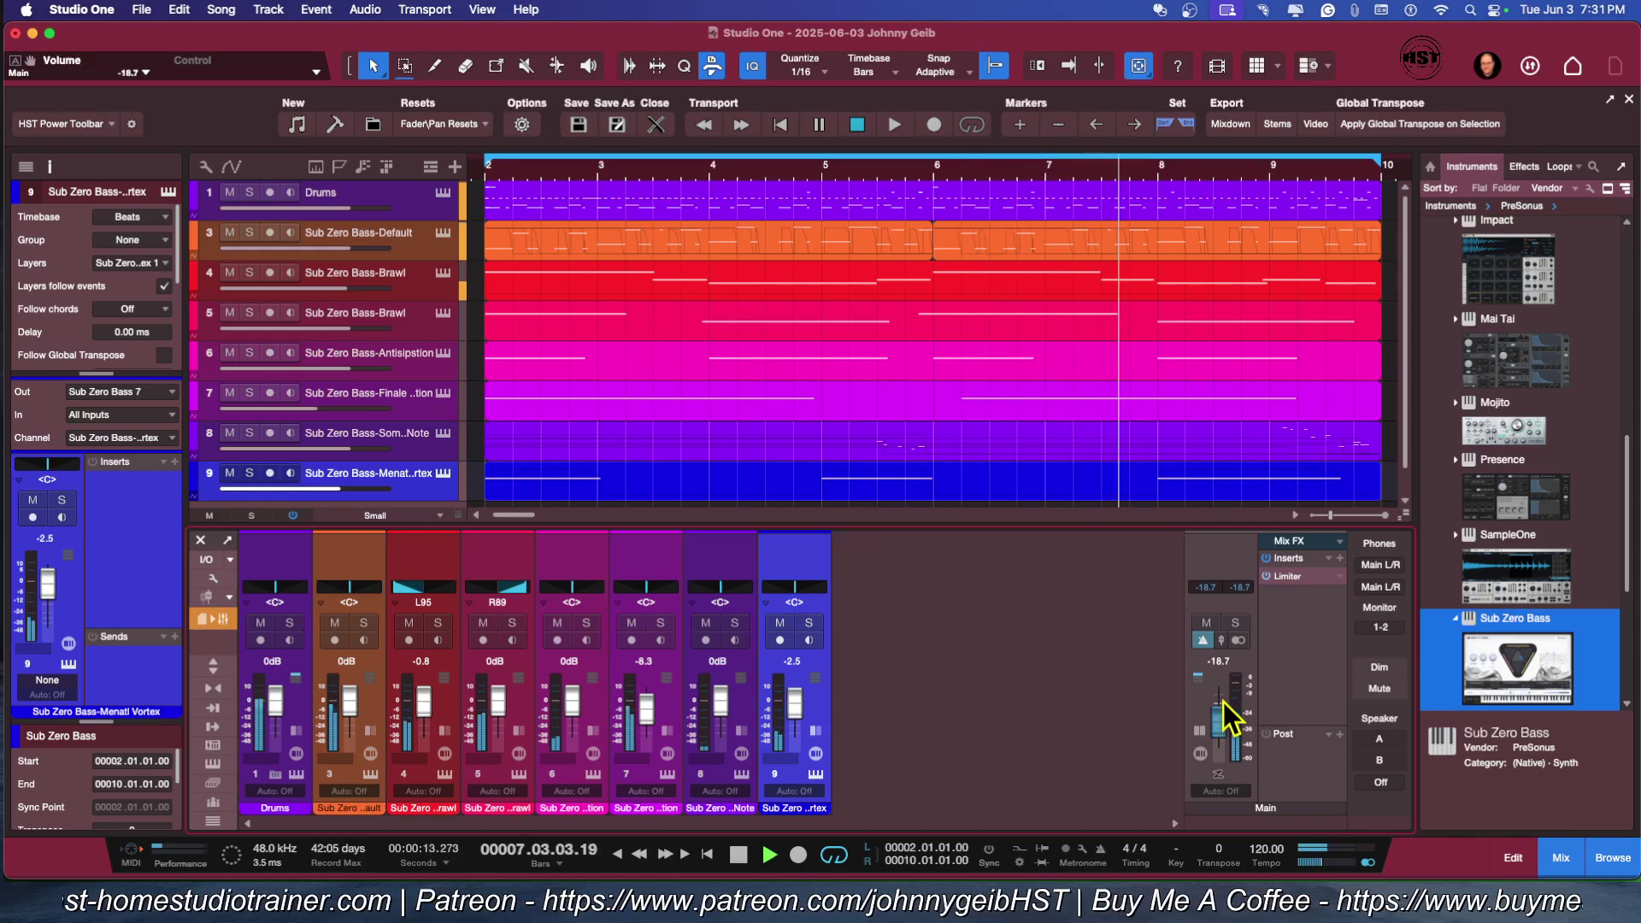